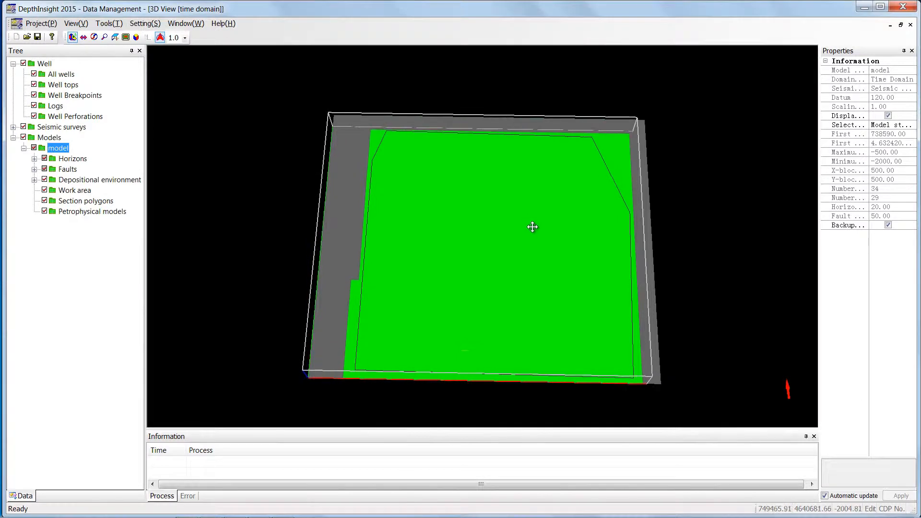
Step: Add an entry named "vel" to the model's data volume information
{"action": "right_click", "coordinate": [65, 150]}
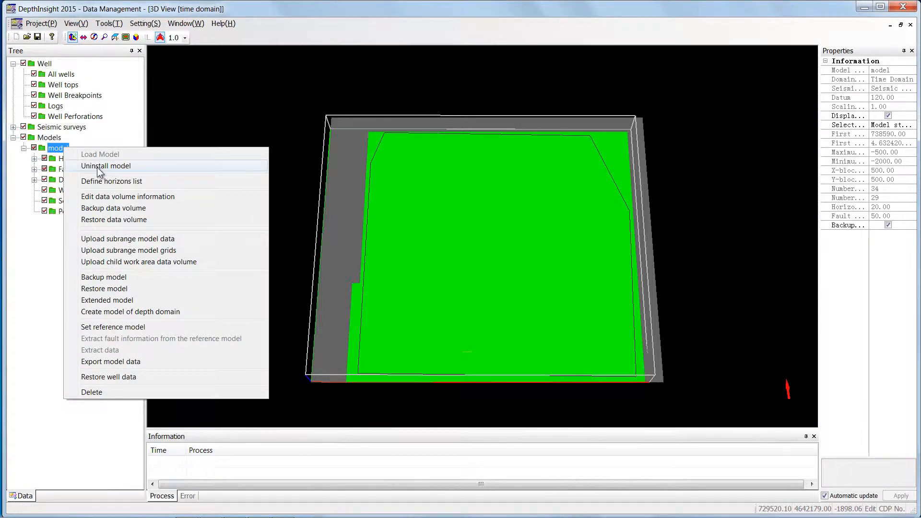
{"action": "left_click", "coordinate": [111, 197]}
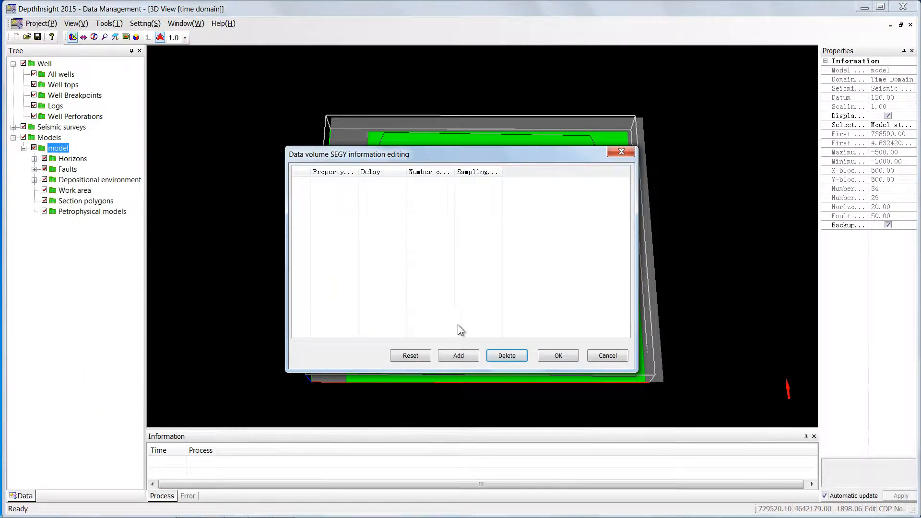
{"action": "left_click", "coordinate": [460, 357]}
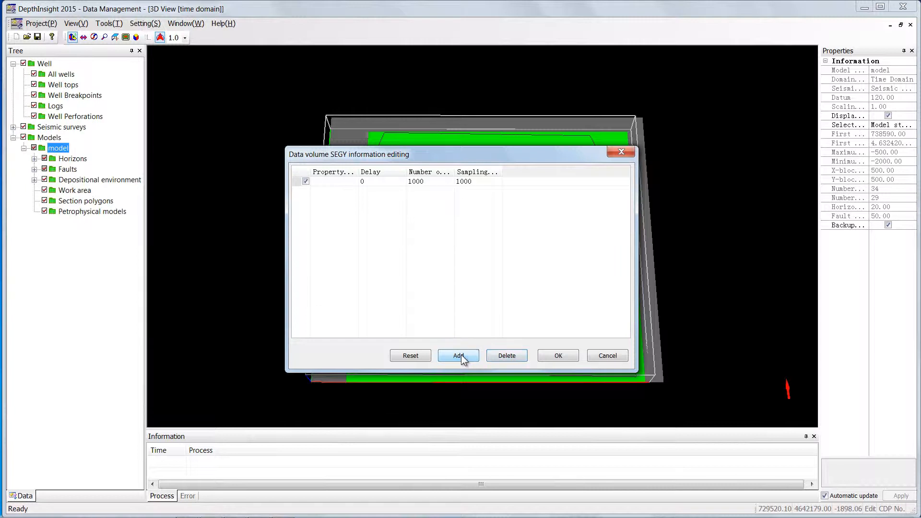
{"action": "left_click", "coordinate": [336, 185]}
{"action": "type", "text": "vel"}
Step: Set the vel data volume's delay to 500 and its number of samples to 1500, and save the data volume information
{"action": "left_click", "coordinate": [377, 184]}
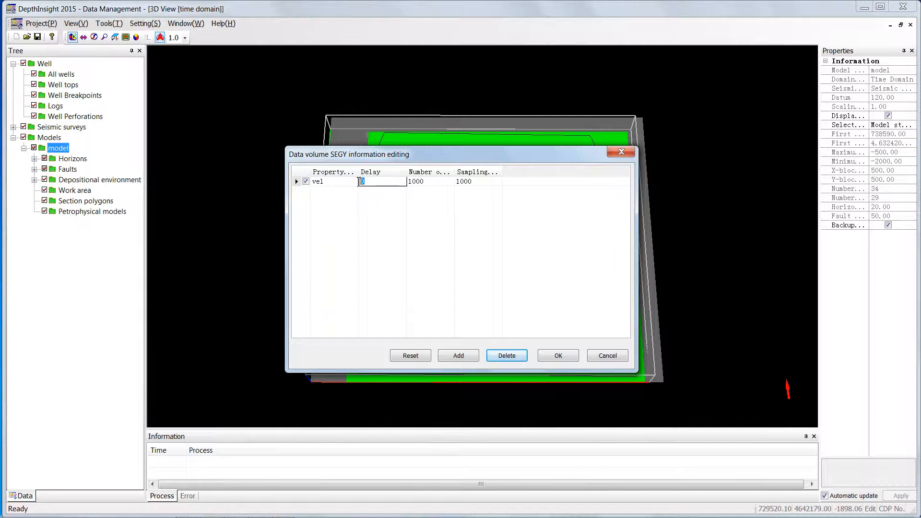
{"action": "type", "text": "500"}
{"action": "key", "text": "Tab"}
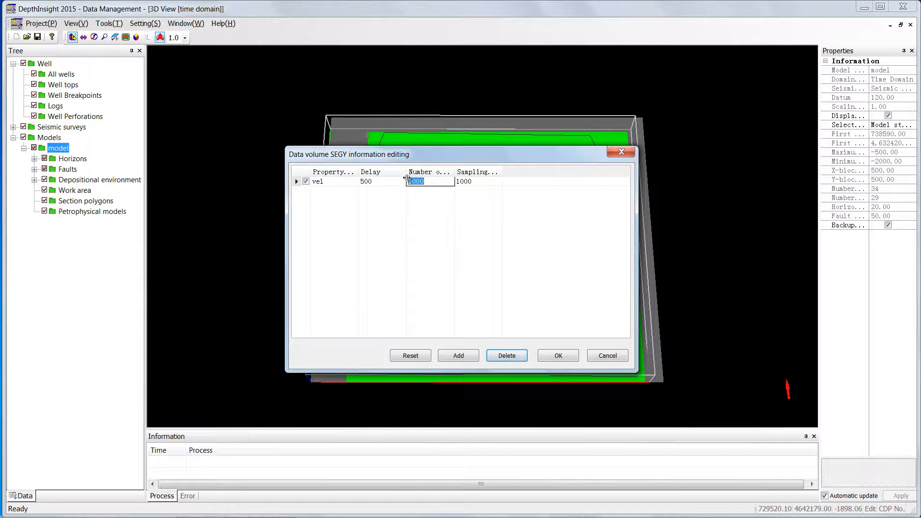
{"action": "type", "text": "1500"}
{"action": "key", "text": "Return"}
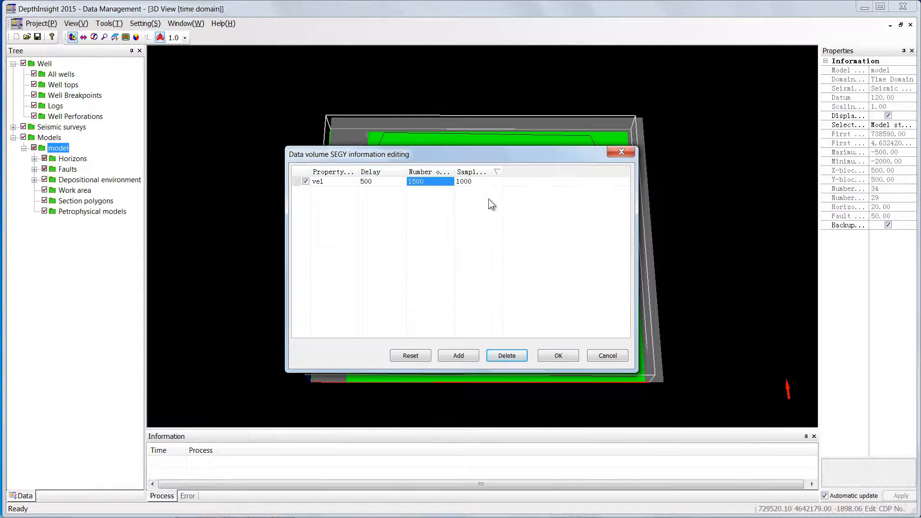
{"action": "left_click", "coordinate": [559, 354]}
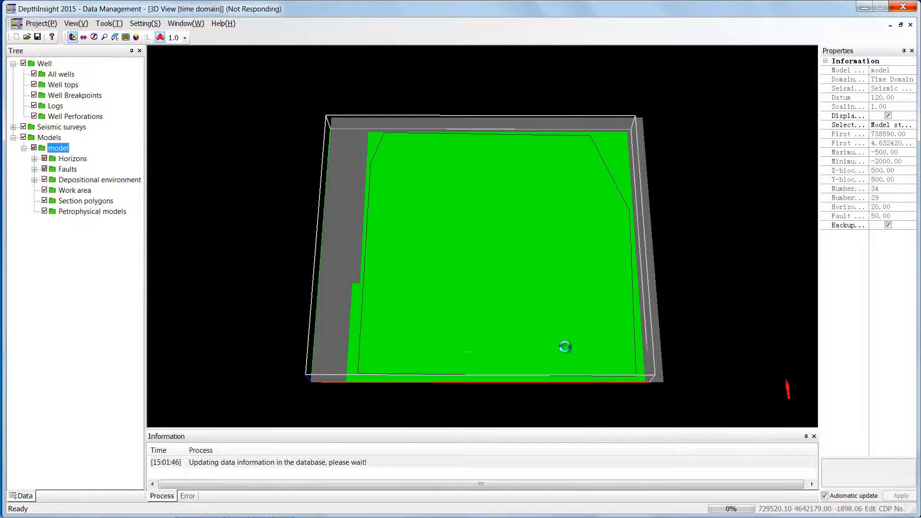
Step: View the model by its vel property, and return its displayed information to the model state
{"action": "left_click_drag", "start_coordinate": [538, 253], "coordinate": [536, 257]}
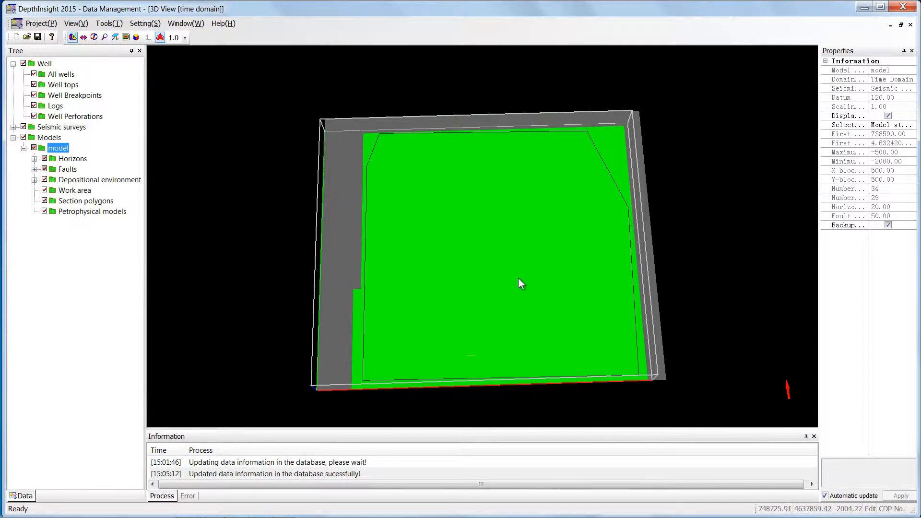
{"action": "left_click_drag", "start_coordinate": [819, 180], "coordinate": [762, 254]}
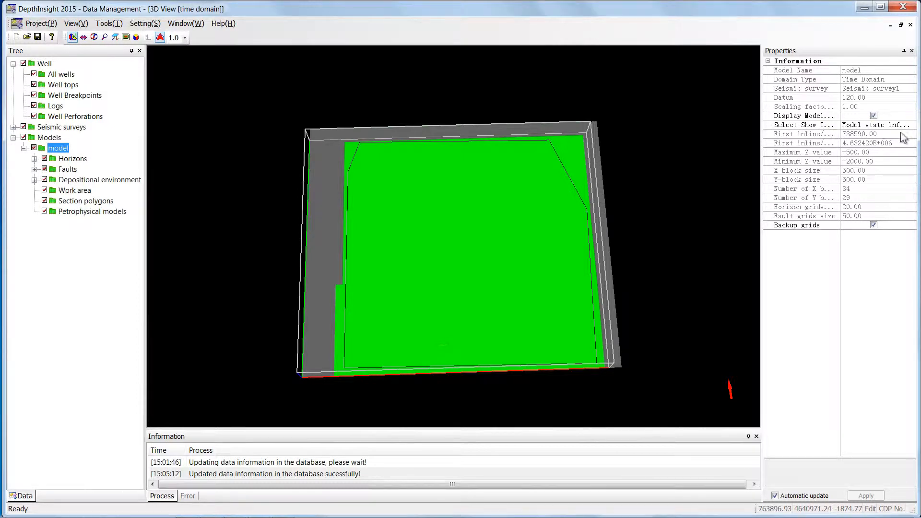
{"action": "left_click", "coordinate": [877, 126]}
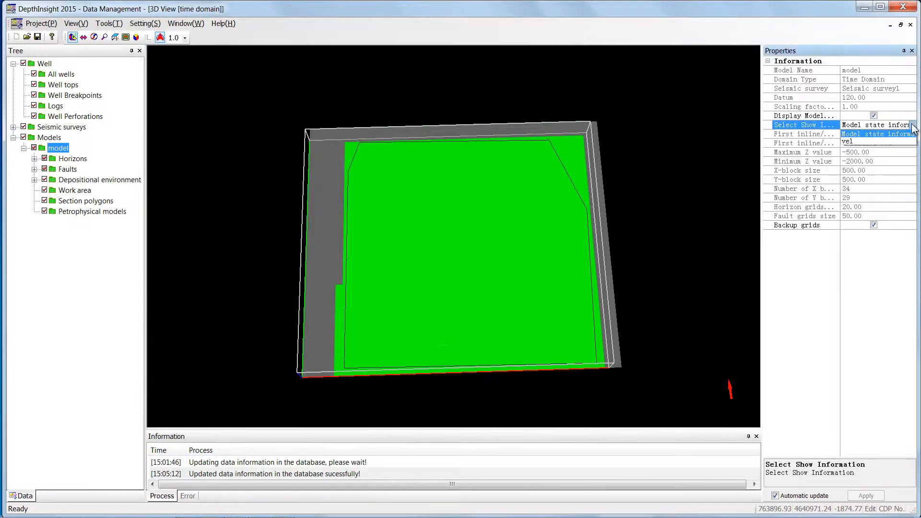
{"action": "left_click", "coordinate": [847, 142]}
{"action": "mouse_move", "coordinate": [418, 241]}
{"action": "left_mouse_down"}
{"action": "mouse_move", "coordinate": [411, 248]}
{"action": "mouse_move", "coordinate": [425, 242]}
{"action": "left_mouse_up"}
{"action": "left_click_drag", "start_coordinate": [513, 230], "coordinate": [497, 237]}
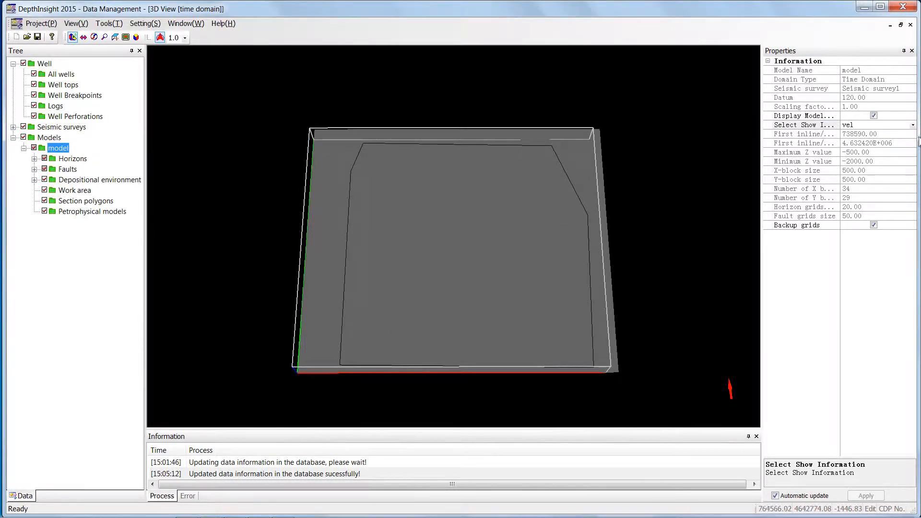
{"action": "left_click", "coordinate": [877, 126]}
{"action": "left_click", "coordinate": [847, 134]}
{"action": "left_click_drag", "start_coordinate": [385, 275], "coordinate": [386, 279]}
Step: Add a second entry named "Invel" to the model's data volume information
{"action": "right_click", "coordinate": [61, 149]}
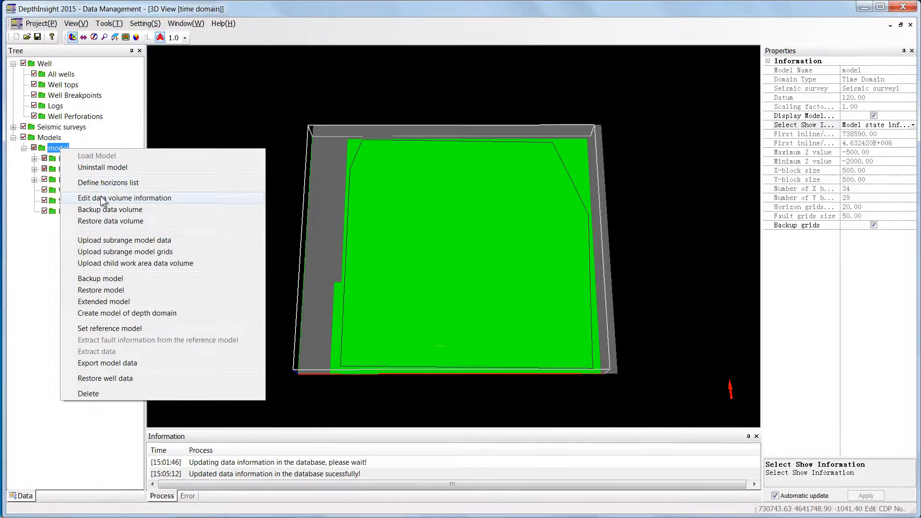
{"action": "left_click", "coordinate": [102, 198]}
{"action": "left_click", "coordinate": [469, 358]}
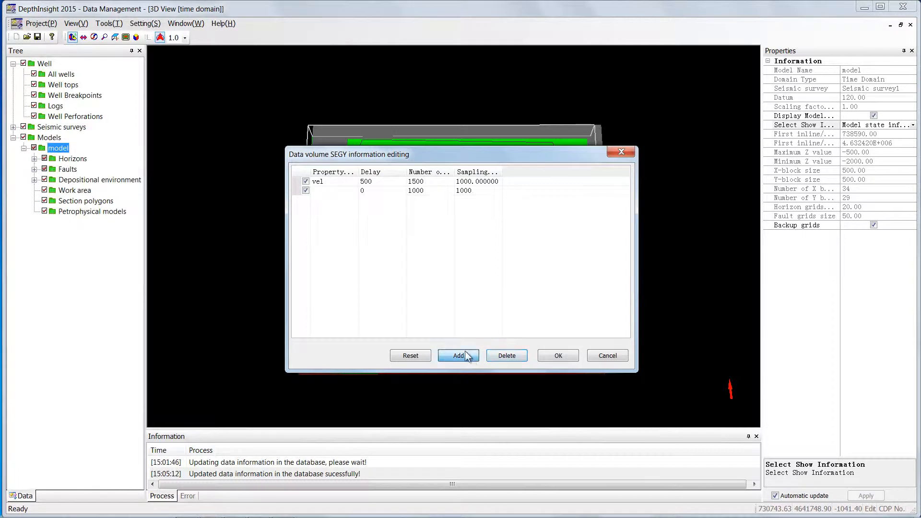
{"action": "left_click", "coordinate": [342, 192]}
{"action": "type", "text": "In"}
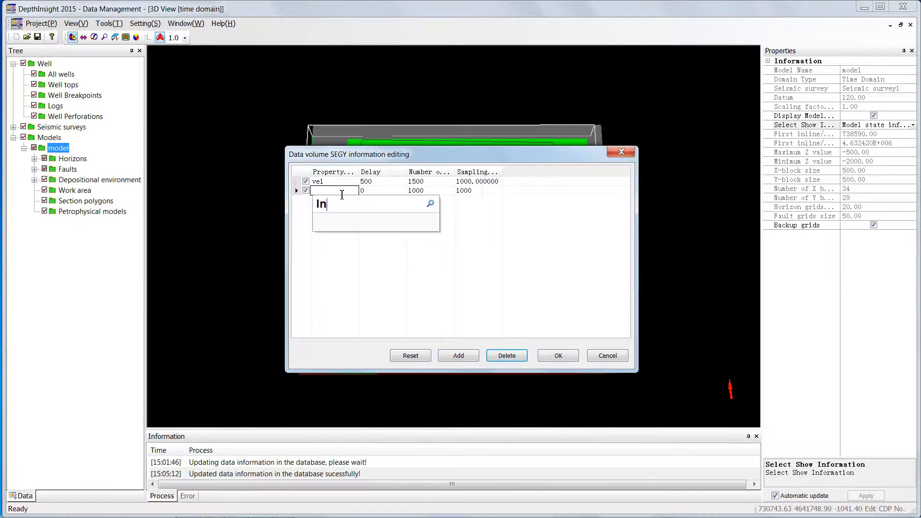
{"action": "key", "text": "Return"}
{"action": "type", "text": "vel"}
{"action": "key", "text": "Return"}
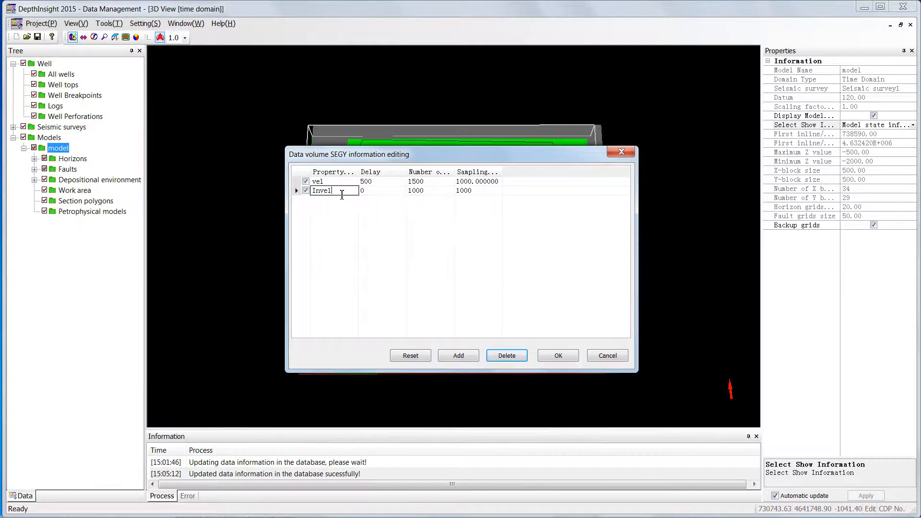
Step: Set the Invel data volume's delay to 500 and its number of samples to 1500, and save the data volume information
{"action": "left_click", "coordinate": [367, 191]}
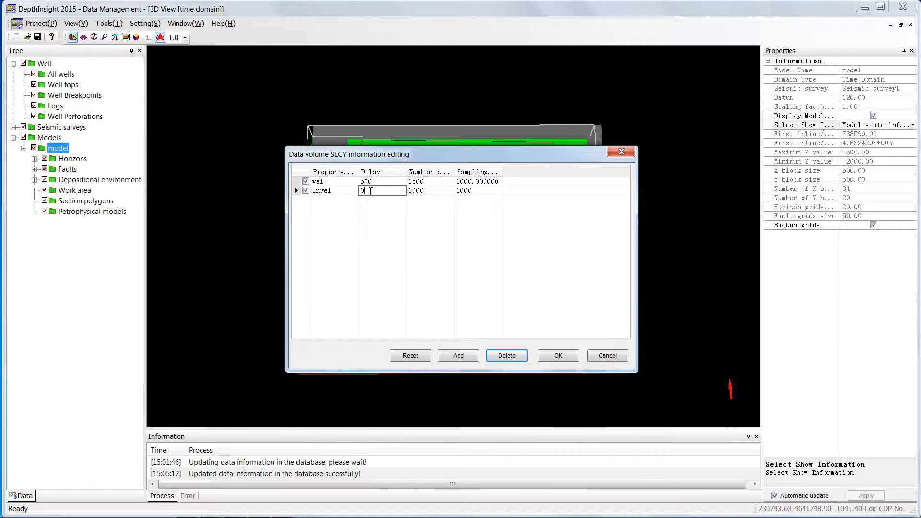
{"action": "type", "text": "500"}
{"action": "left_click", "coordinate": [420, 190]}
{"action": "double_click", "coordinate": [420, 191]}
{"action": "type", "text": "1500"}
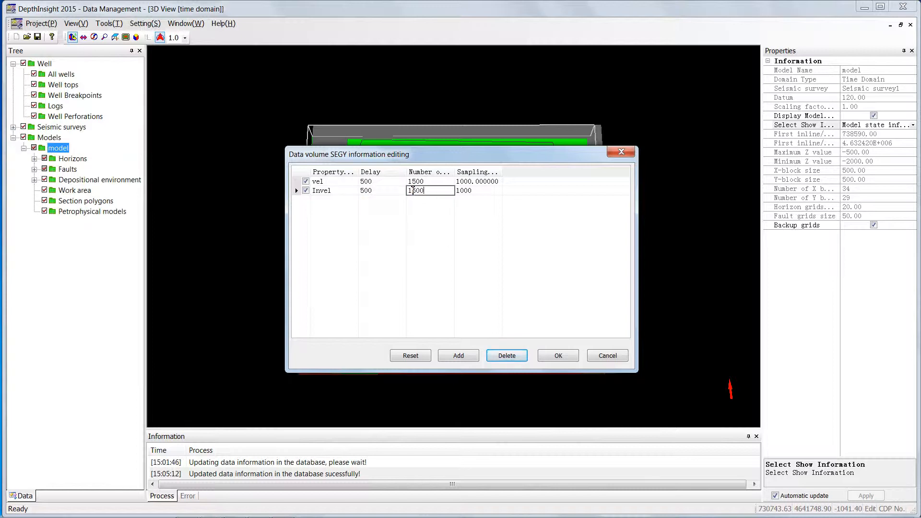
{"action": "left_click", "coordinate": [562, 363]}
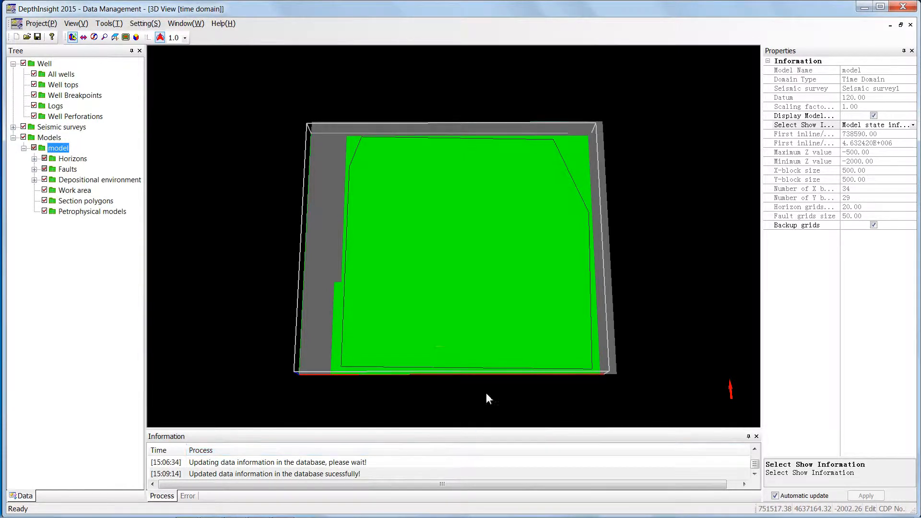
Step: Set the model's displayed information to vel
{"action": "left_click_drag", "start_coordinate": [512, 355], "coordinate": [505, 355]}
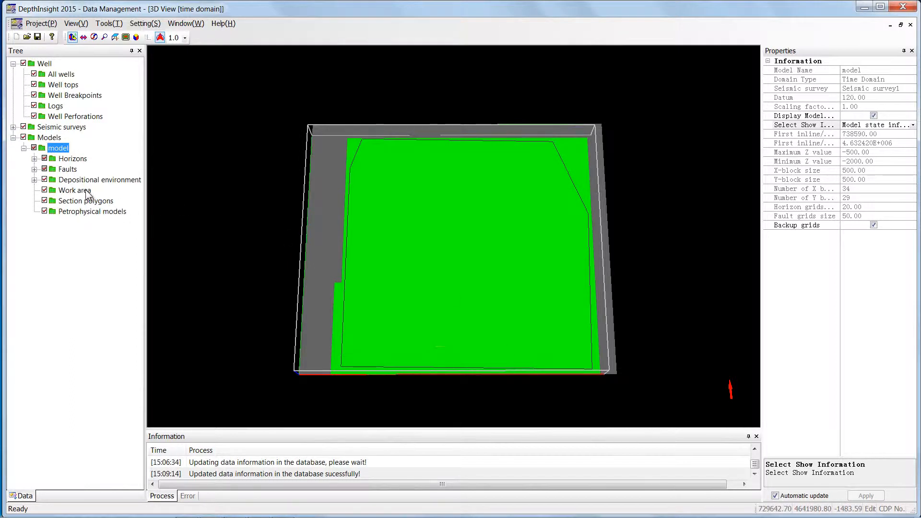
{"action": "left_click", "coordinate": [892, 125]}
{"action": "left_click", "coordinate": [912, 125]}
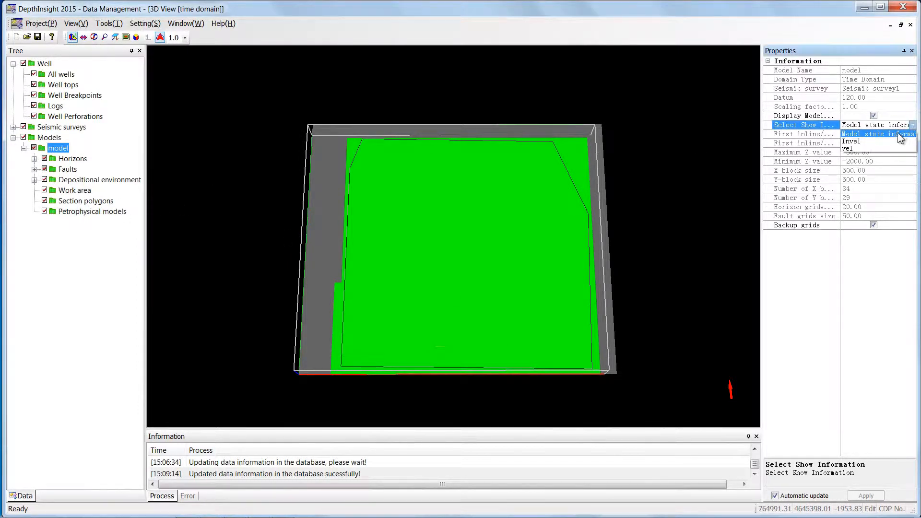
{"action": "left_click", "coordinate": [877, 148]}
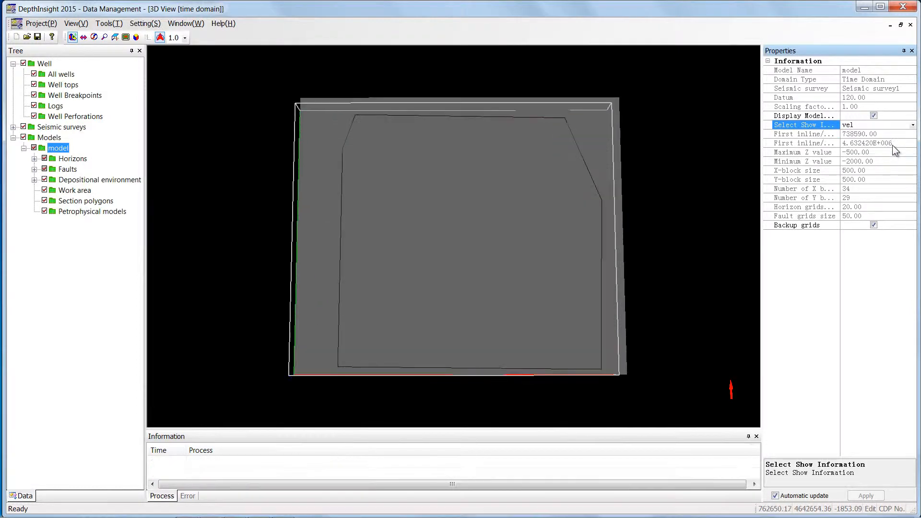
Step: Turn off data locking and turn on property locking for the model's work areas
{"action": "left_click", "coordinate": [77, 191]}
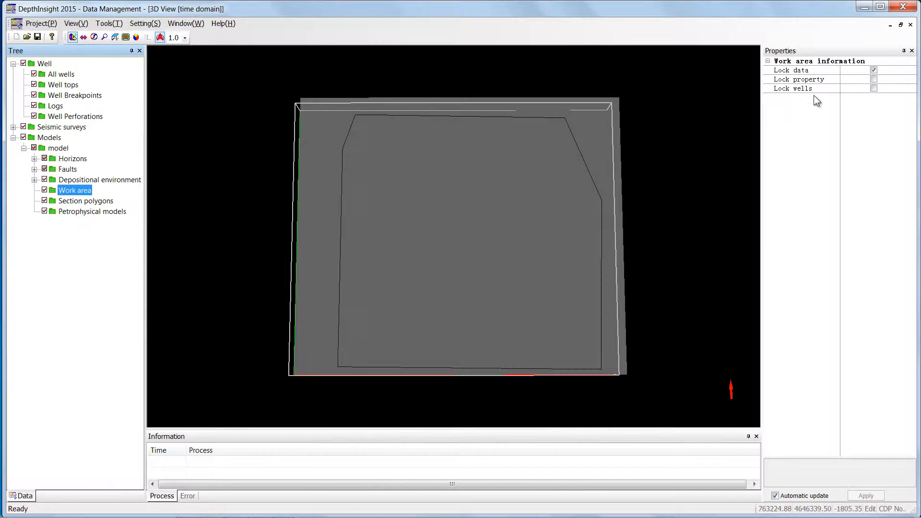
{"action": "left_click", "coordinate": [874, 69]}
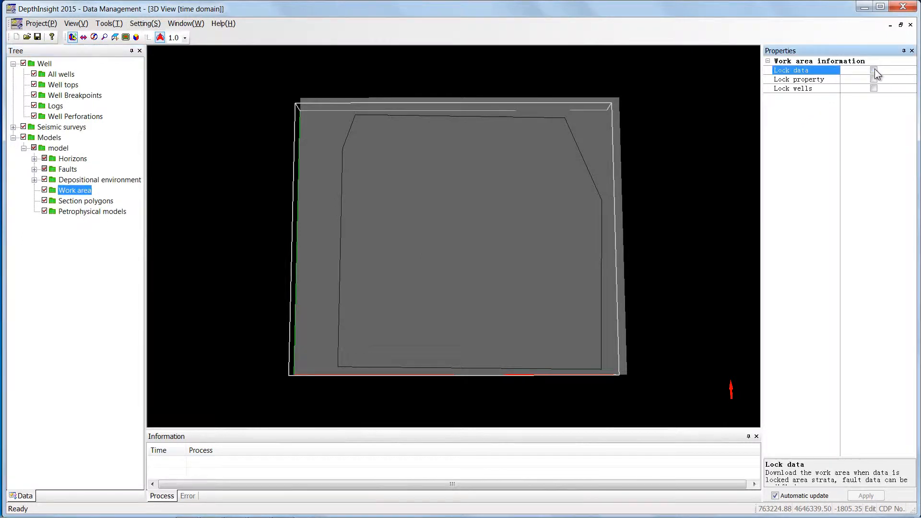
{"action": "left_click", "coordinate": [873, 79]}
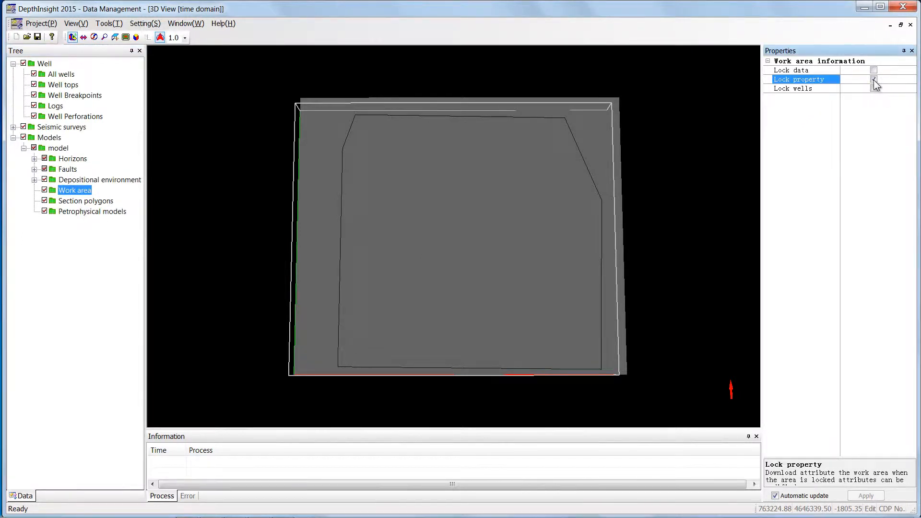
Step: Create a rectangular work area near the centre of the model, inside the boundary polygon
{"action": "right_click", "coordinate": [78, 194]}
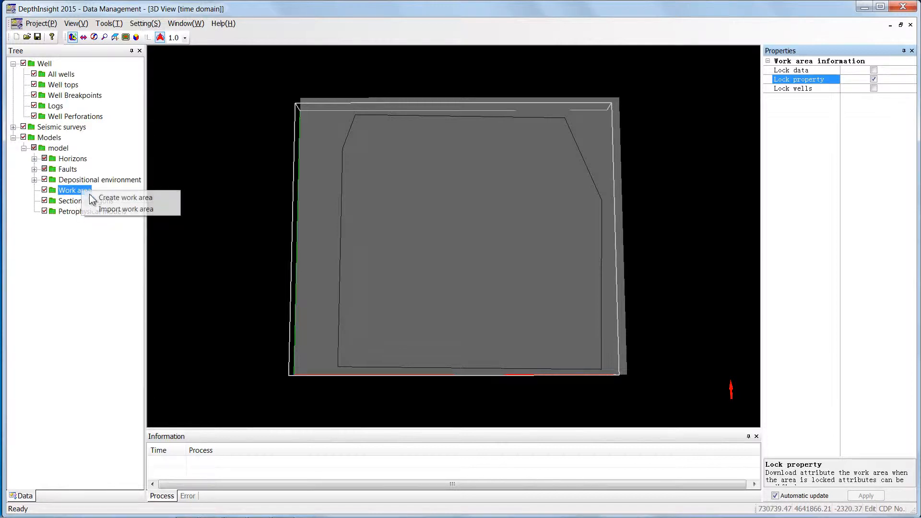
{"action": "left_click", "coordinate": [94, 199]}
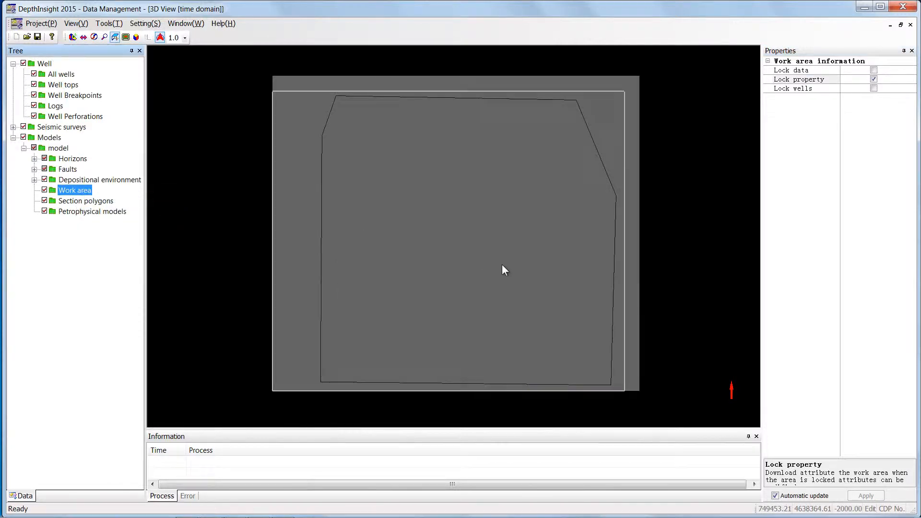
{"action": "left_click", "coordinate": [427, 231]}
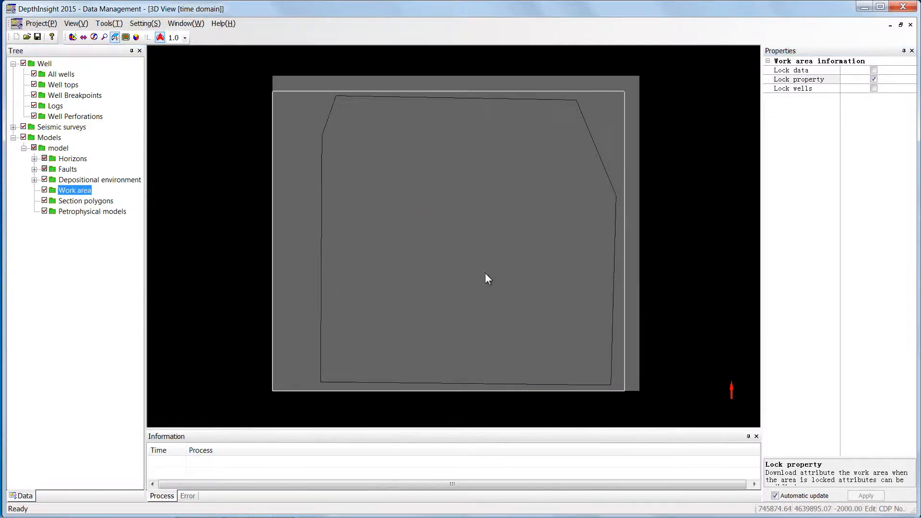
{"action": "double_click", "coordinate": [493, 298]}
{"action": "left_click", "coordinate": [85, 201]}
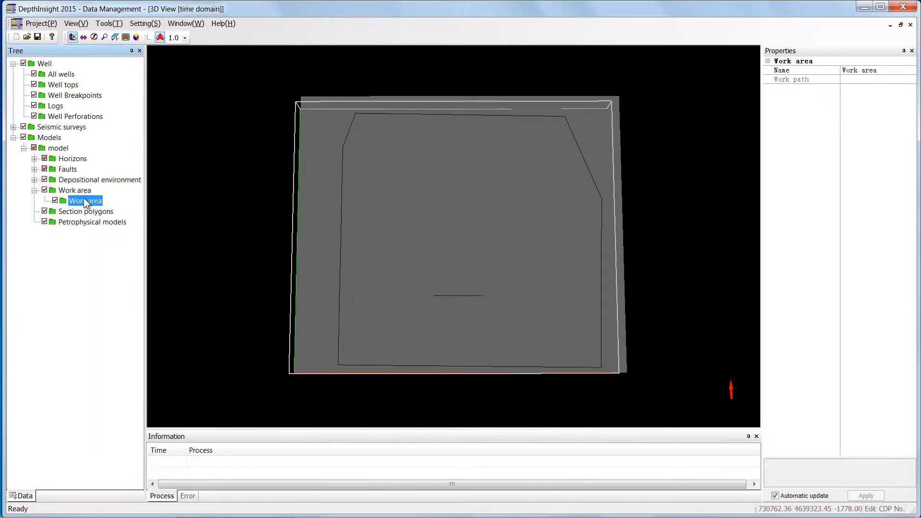
{"action": "left_click_drag", "start_coordinate": [522, 251], "coordinate": [524, 261]}
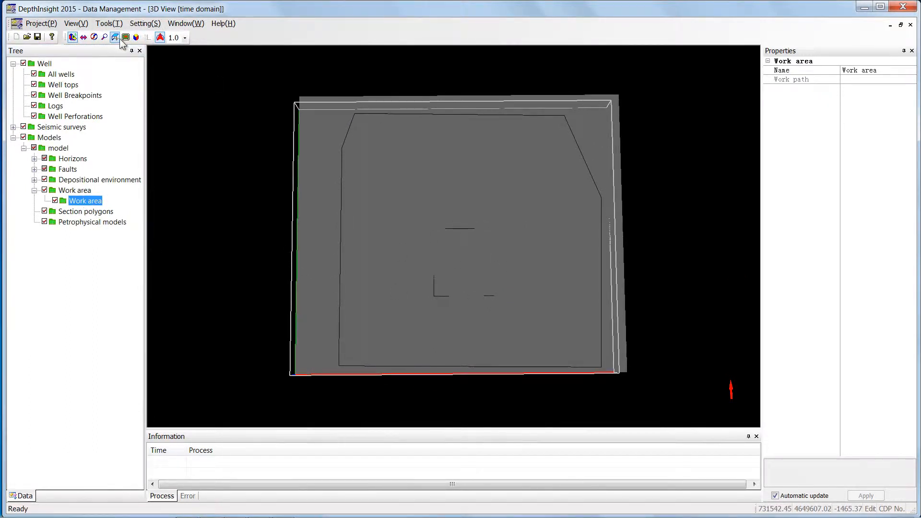
{"action": "left_click", "coordinate": [117, 38]}
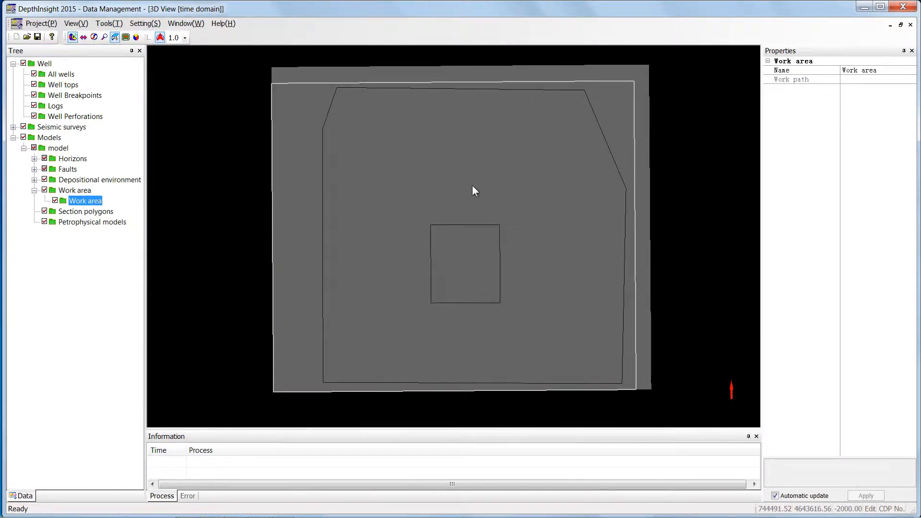
Step: Download the new work area's model data into the directory named "Folder"
{"action": "right_click", "coordinate": [92, 204]}
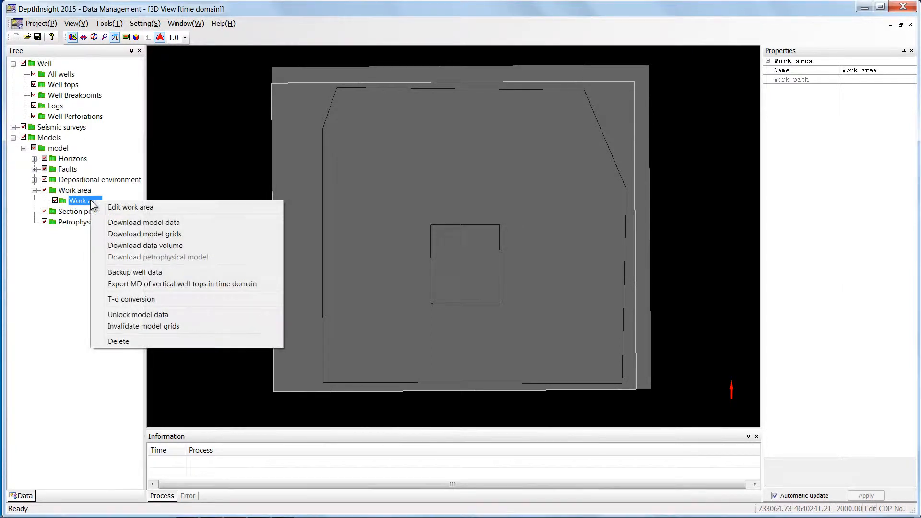
{"action": "left_click", "coordinate": [116, 222]}
{"action": "scroll", "coordinate": [483, 294], "scroll_direction": "down", "scroll_amount": 5}
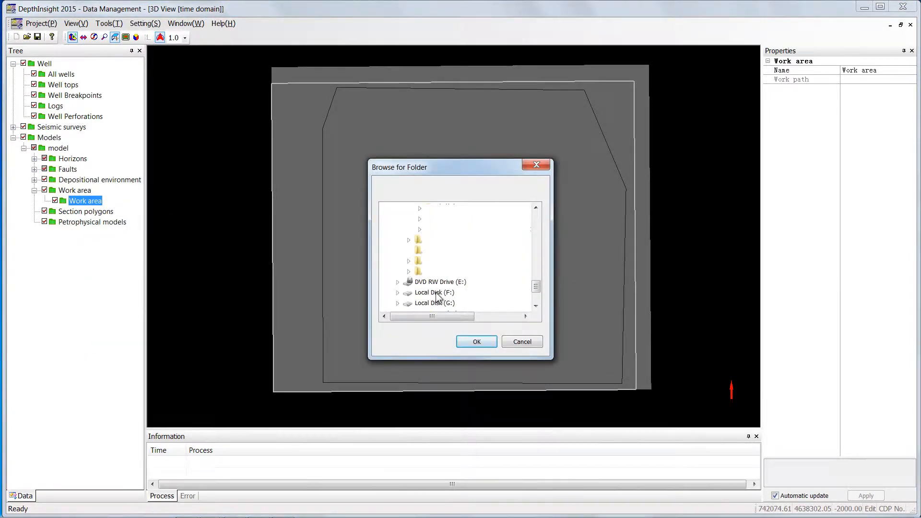
{"action": "scroll", "coordinate": [436, 293], "scroll_direction": "down", "scroll_amount": 2}
{"action": "left_click", "coordinate": [416, 294]}
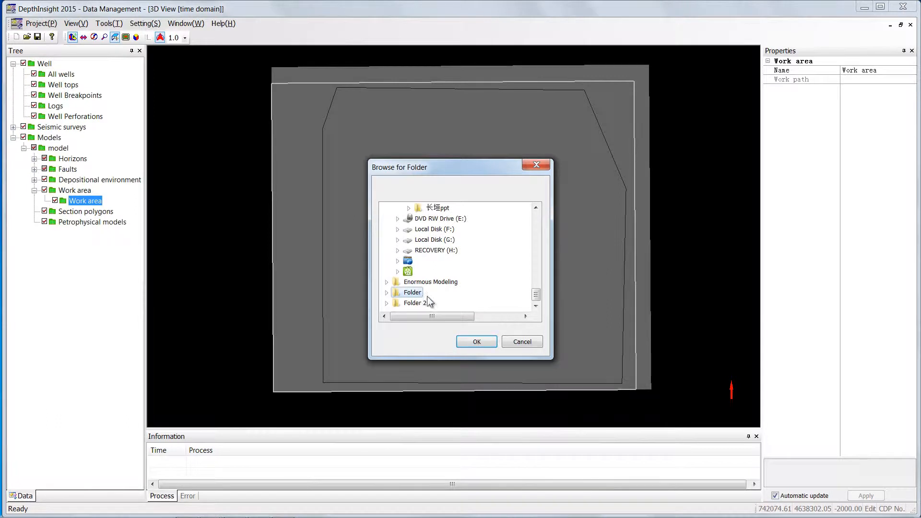
{"action": "left_click", "coordinate": [476, 341]}
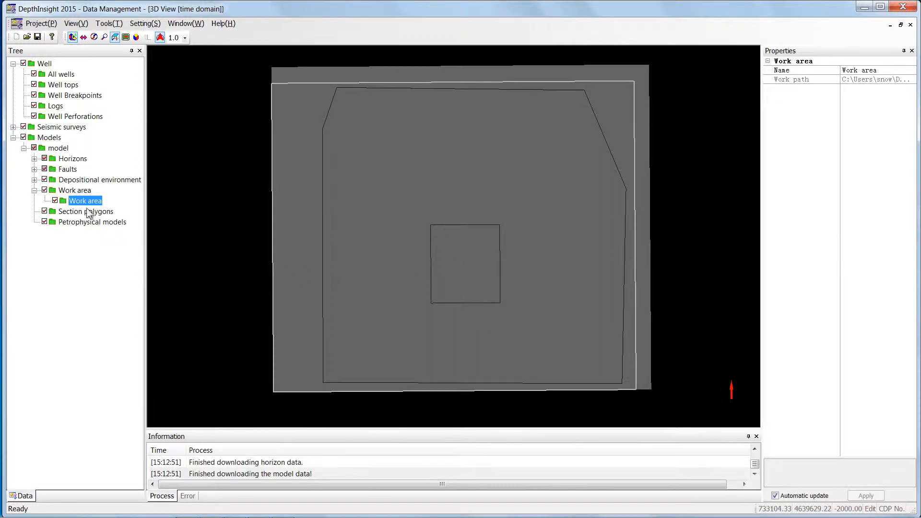
{"action": "left_click_drag", "start_coordinate": [448, 277], "coordinate": [446, 277]}
{"action": "left_click", "coordinate": [116, 39]}
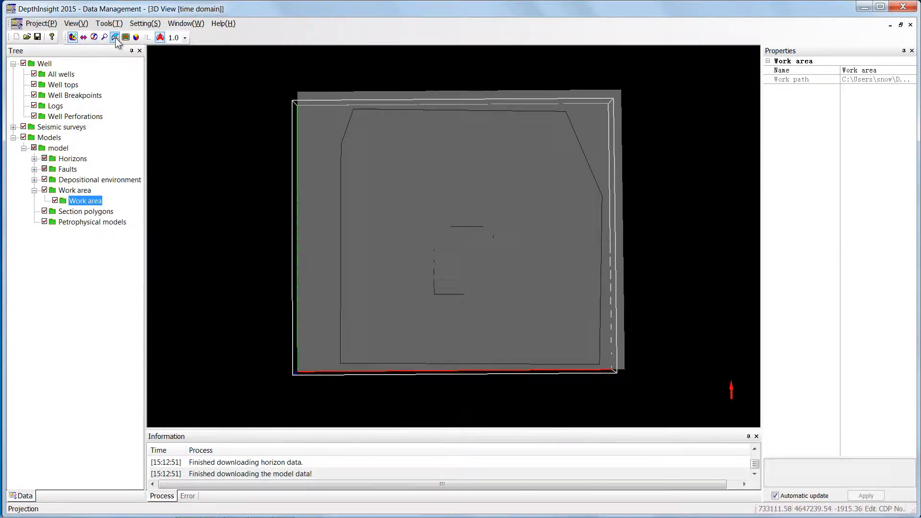
Step: Switch the 3D view's projection mode and download the work area's model grids
{"action": "left_click", "coordinate": [117, 39]}
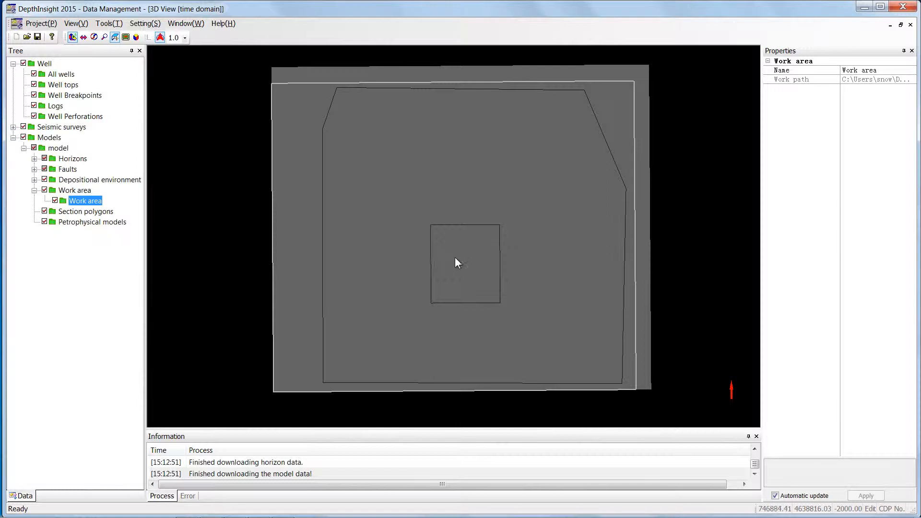
{"action": "right_click", "coordinate": [95, 202]}
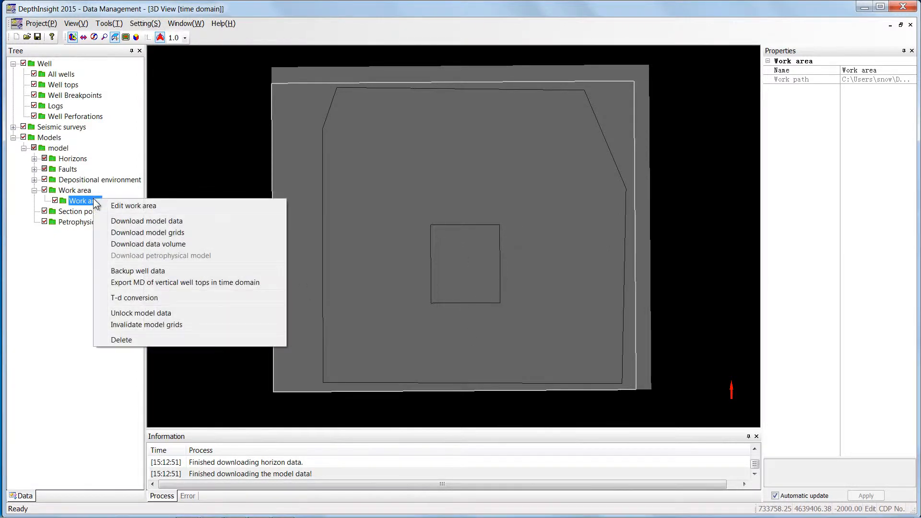
{"action": "left_click", "coordinate": [121, 232]}
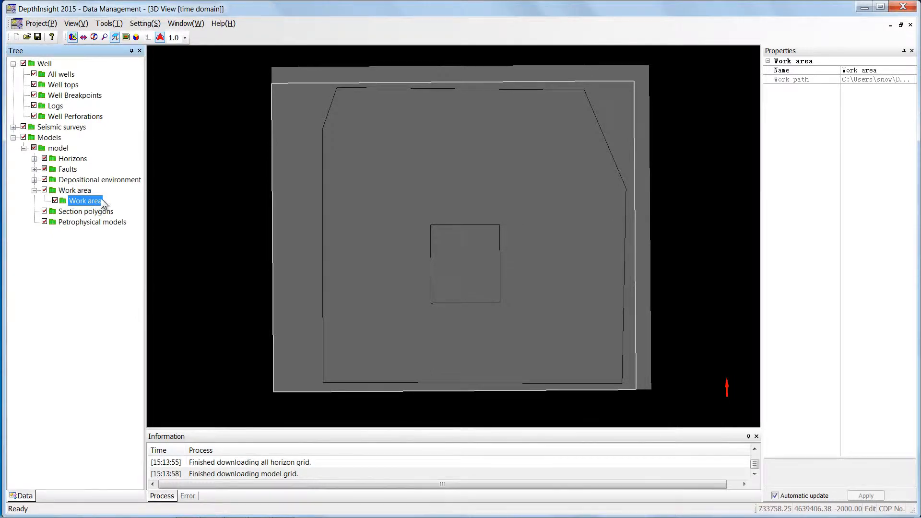
Step: Download the Invel data volume for the work area
{"action": "left_click", "coordinate": [87, 191]}
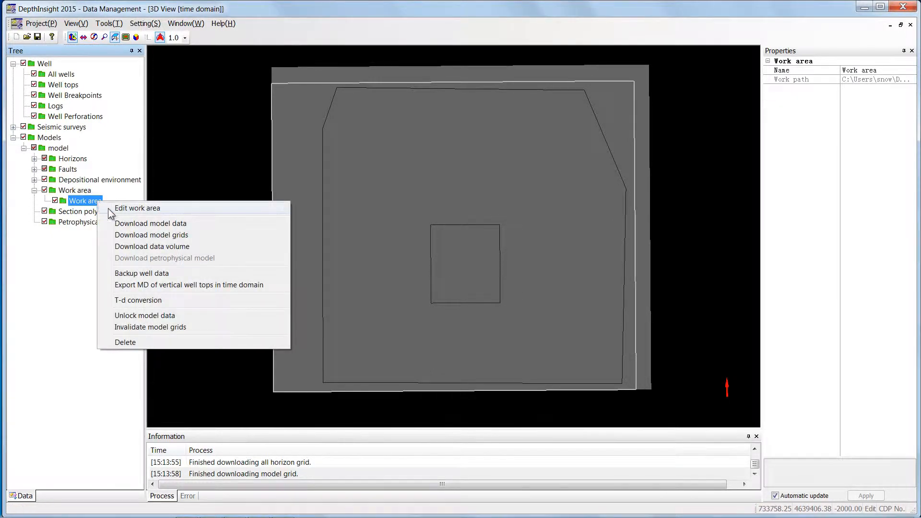
{"action": "left_click", "coordinate": [128, 246]}
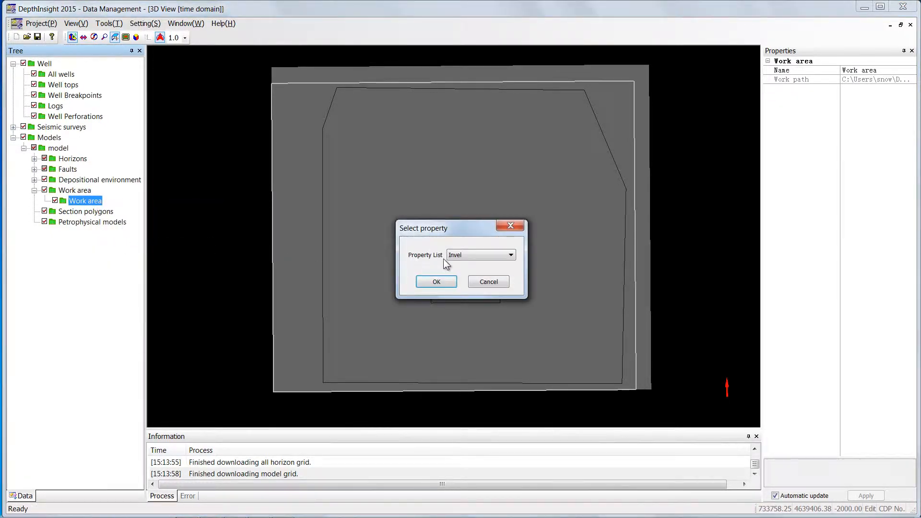
{"action": "left_click", "coordinate": [436, 281]}
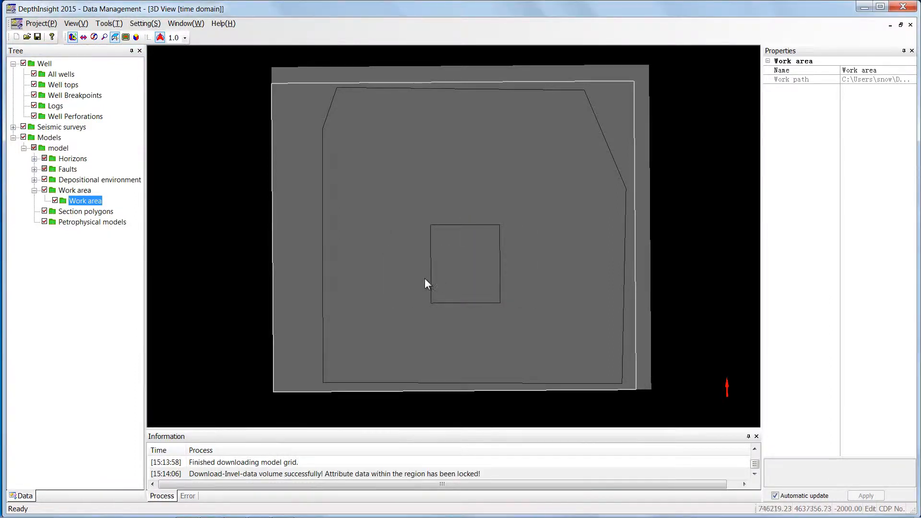
Step: Download the vel data volume for the work area
{"action": "right_click", "coordinate": [101, 202]}
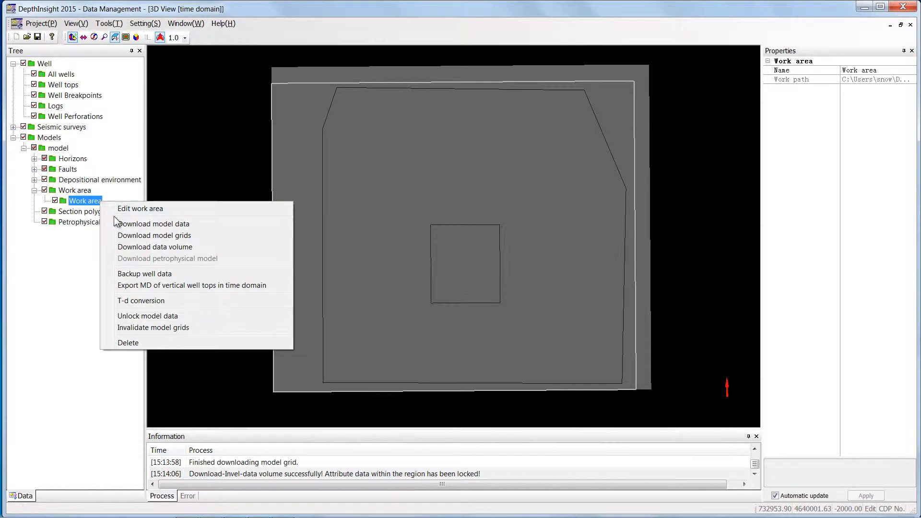
{"action": "left_click", "coordinate": [136, 247]}
{"action": "left_click", "coordinate": [466, 254]}
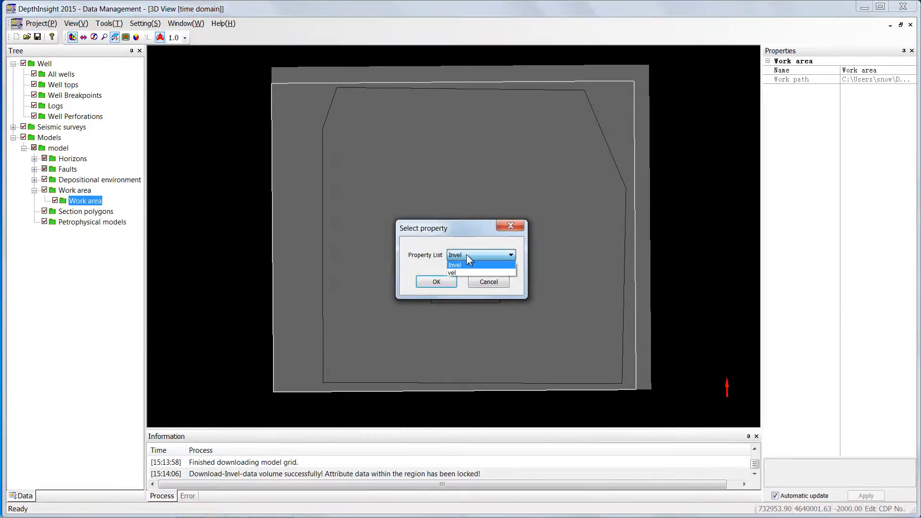
{"action": "left_click", "coordinate": [464, 272]}
{"action": "left_click", "coordinate": [447, 282]}
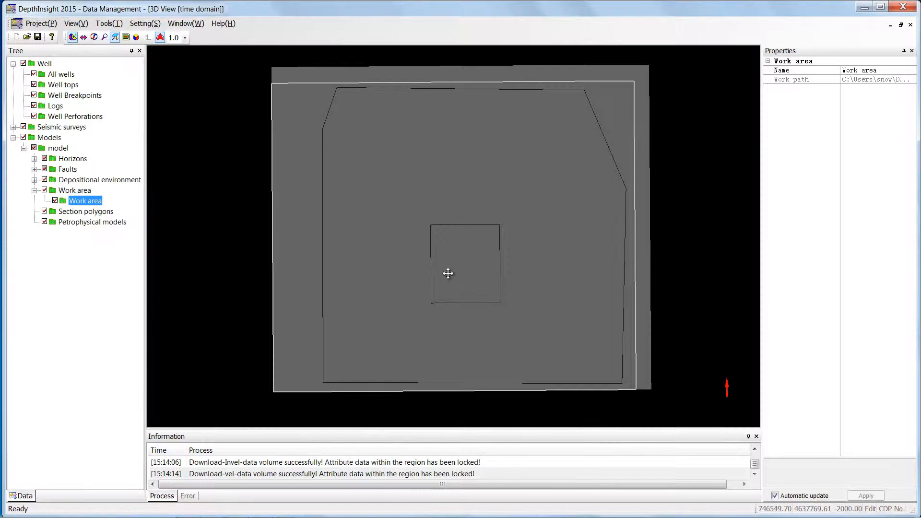
Step: Compare the model's displayed information for model state information, Invel and vel around the work area
{"action": "left_click", "coordinate": [447, 274]}
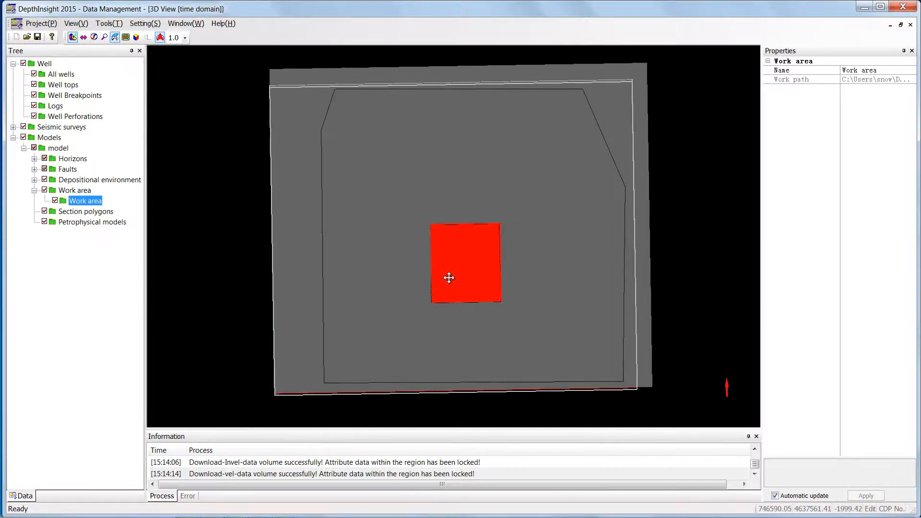
{"action": "left_click", "coordinate": [58, 148]}
{"action": "left_click", "coordinate": [913, 124]}
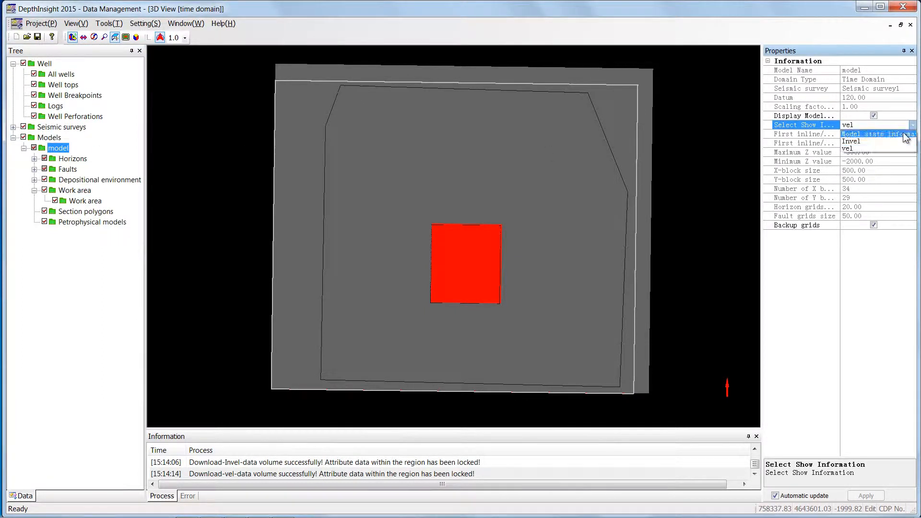
{"action": "left_click", "coordinate": [901, 135]}
{"action": "left_click", "coordinate": [913, 125]}
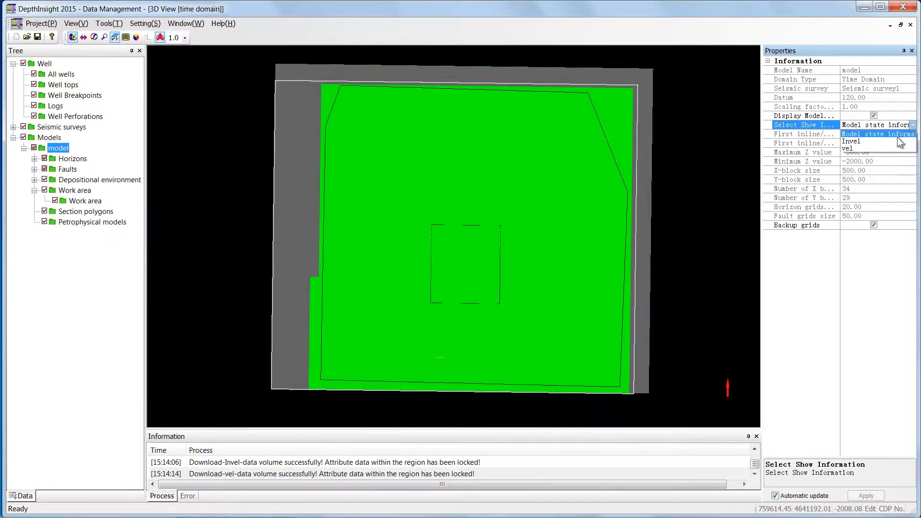
{"action": "left_click", "coordinate": [899, 143]}
{"action": "left_click", "coordinate": [912, 124]}
{"action": "left_click", "coordinate": [905, 152]}
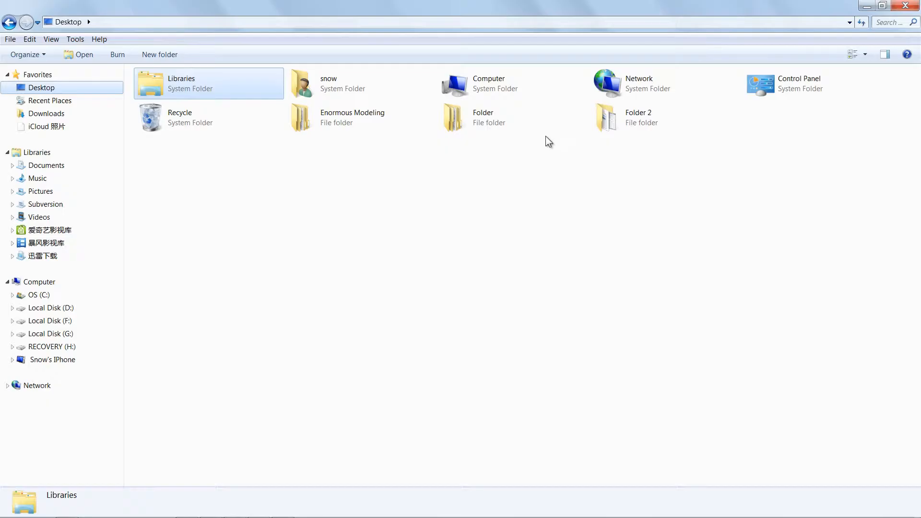
Step: Open the AttrModel directory inside the Database directory of "Folder" to examine the downloaded files
{"action": "double_click", "coordinate": [465, 124]}
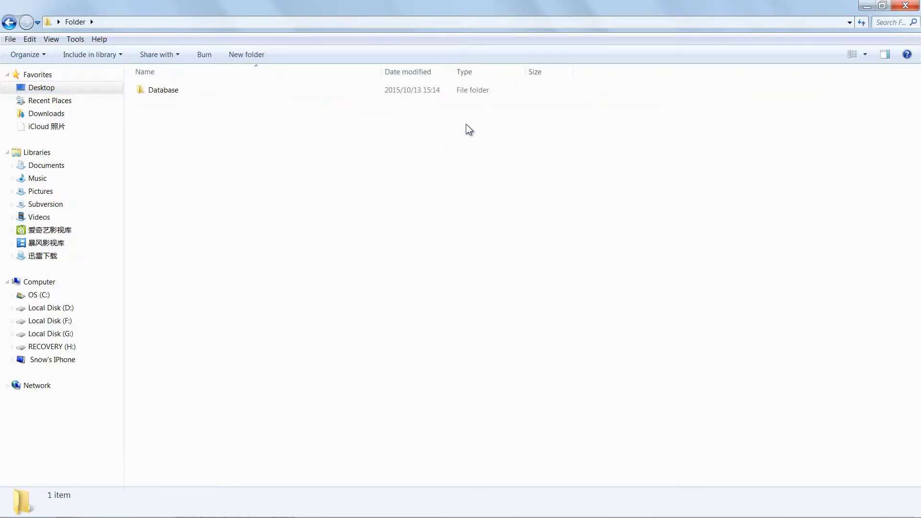
{"action": "left_click", "coordinate": [180, 92]}
{"action": "double_click", "coordinate": [180, 91]}
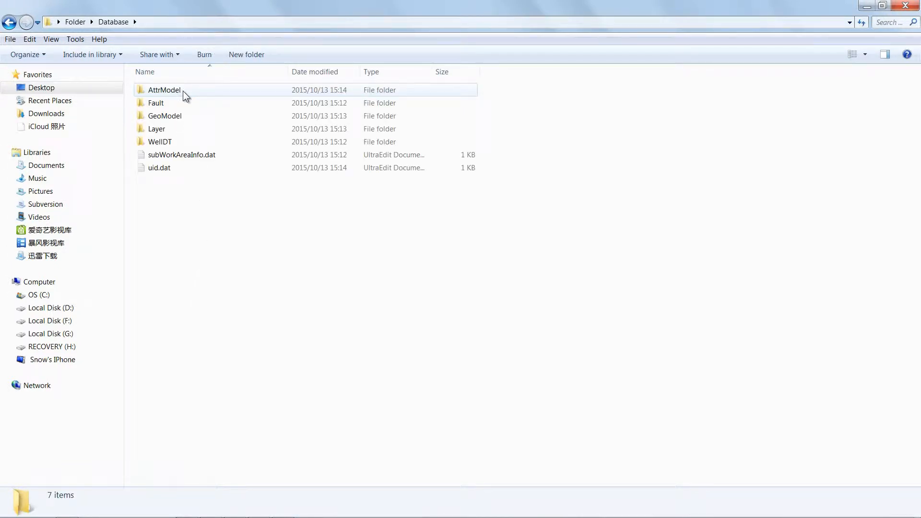
{"action": "double_click", "coordinate": [185, 94]}
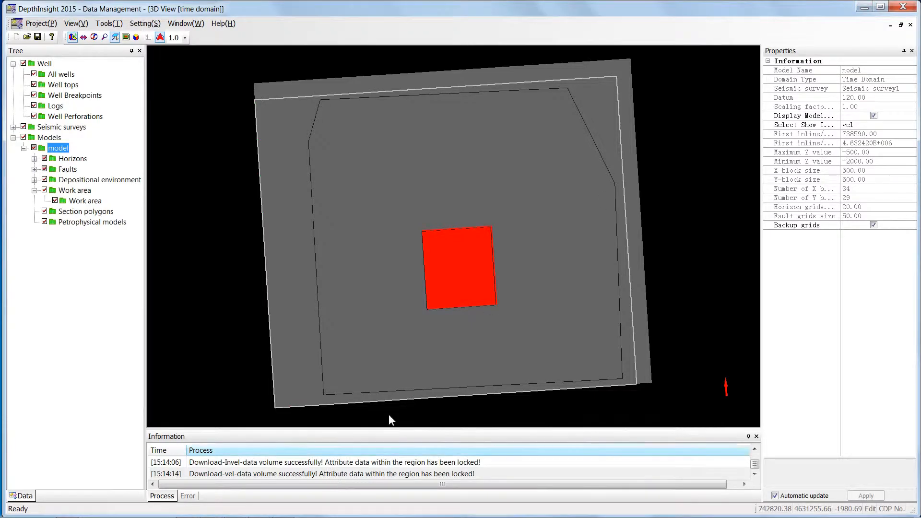
Step: Switch from Data Management to the DepthInsight 3D Modeling window
{"action": "left_click_drag", "start_coordinate": [466, 332], "coordinate": [449, 331]}
{"action": "left_click", "coordinate": [188, 511]}
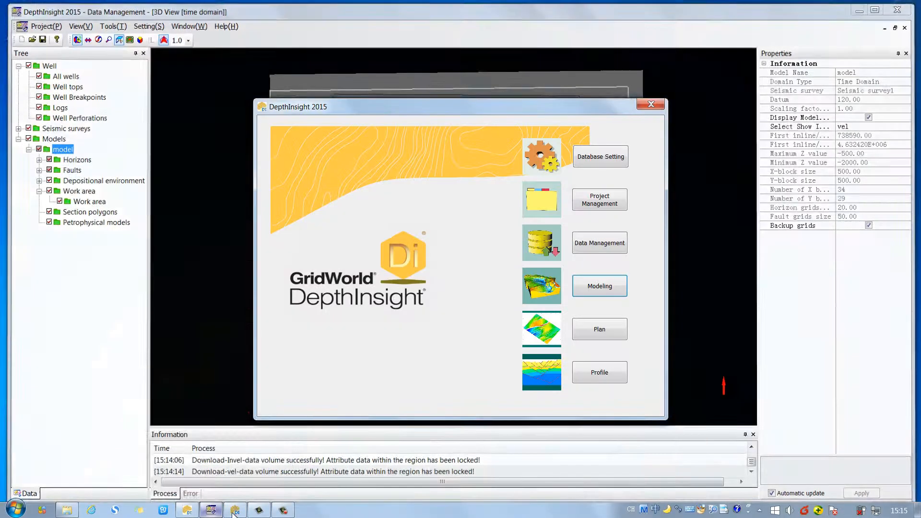
{"action": "left_click", "coordinate": [235, 512]}
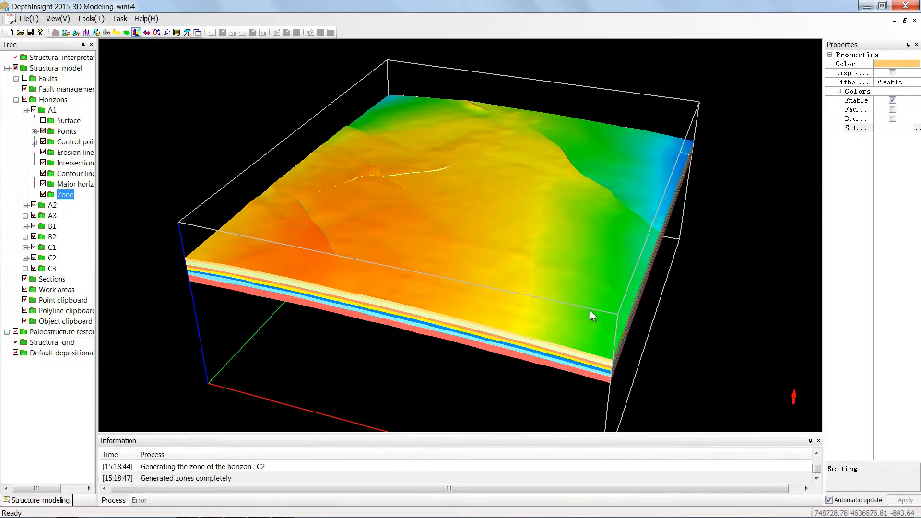
Step: Open well management for the structural model and expand its well data categories
{"action": "middle_click_drag", "start_coordinate": [589, 309], "coordinate": [590, 312]}
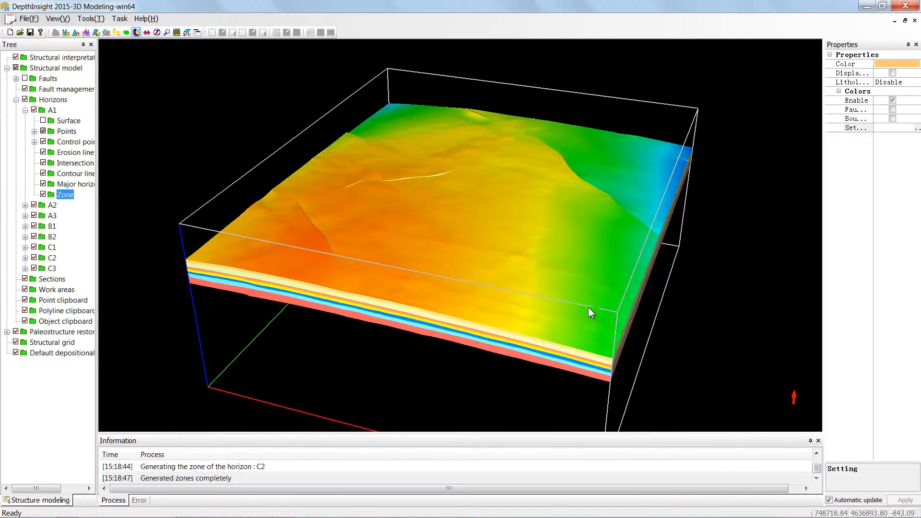
{"action": "scroll", "coordinate": [575, 234], "scroll_direction": "up", "scroll_amount": 1}
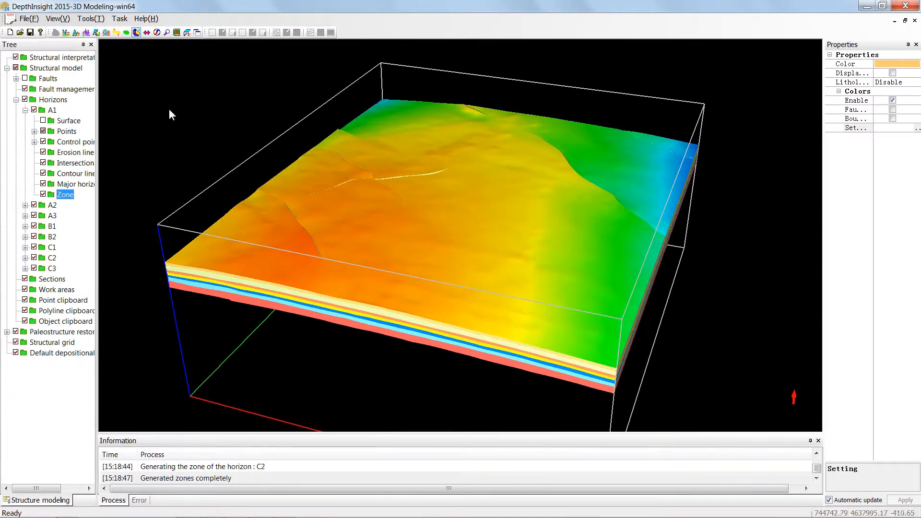
{"action": "left_click", "coordinate": [86, 33]}
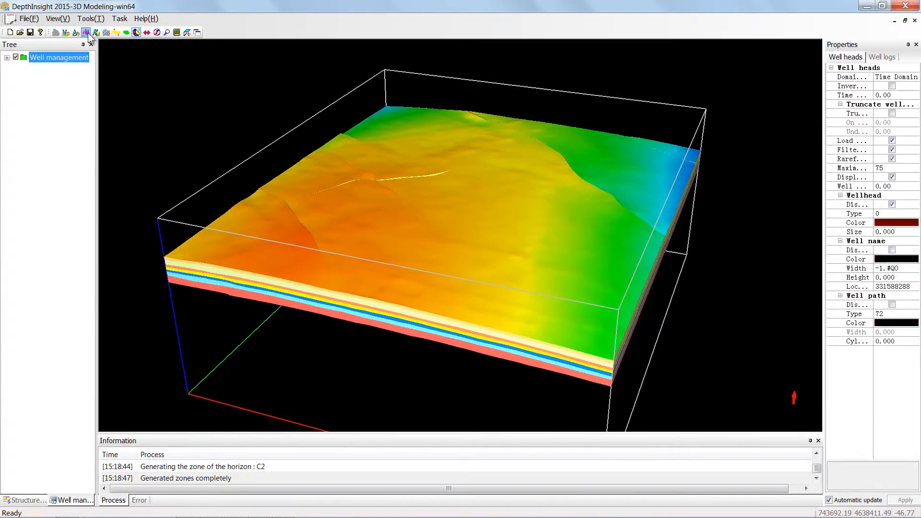
{"action": "left_click", "coordinate": [7, 58]}
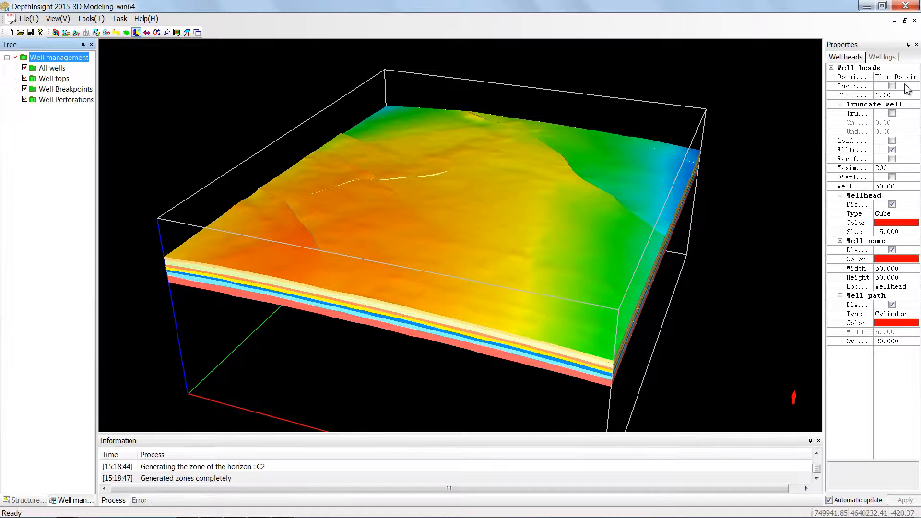
Step: Set the database information's seismic survey to Seismic survey1 and run well seismic combination on the wells
{"action": "left_click", "coordinate": [30, 19]}
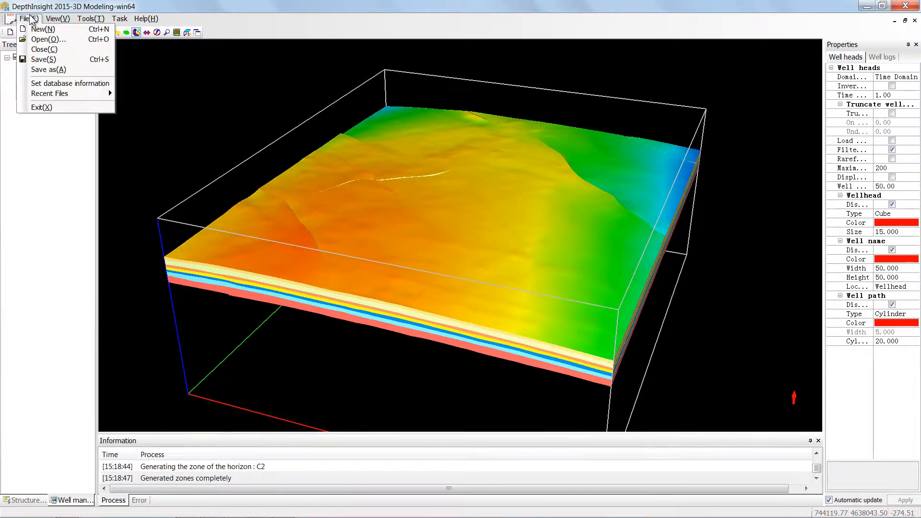
{"action": "left_click", "coordinate": [70, 83]}
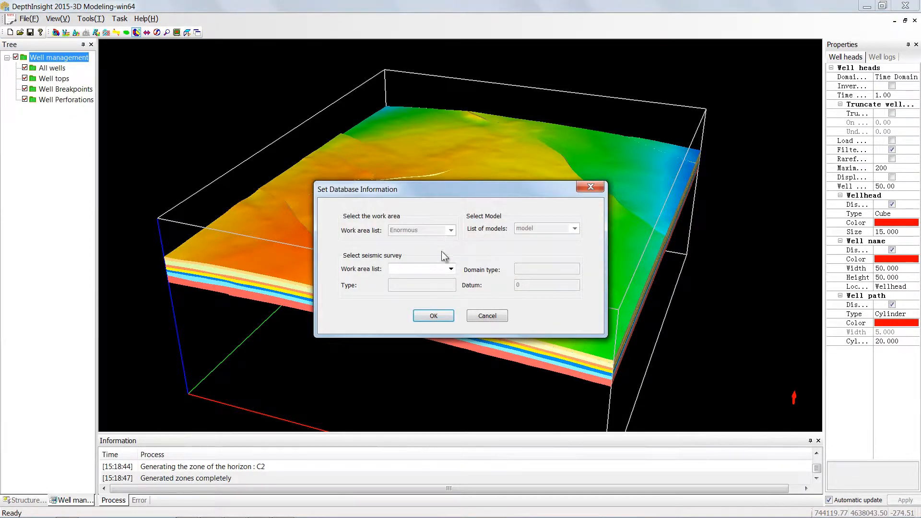
{"action": "left_click", "coordinate": [451, 269]}
{"action": "left_click", "coordinate": [437, 282]}
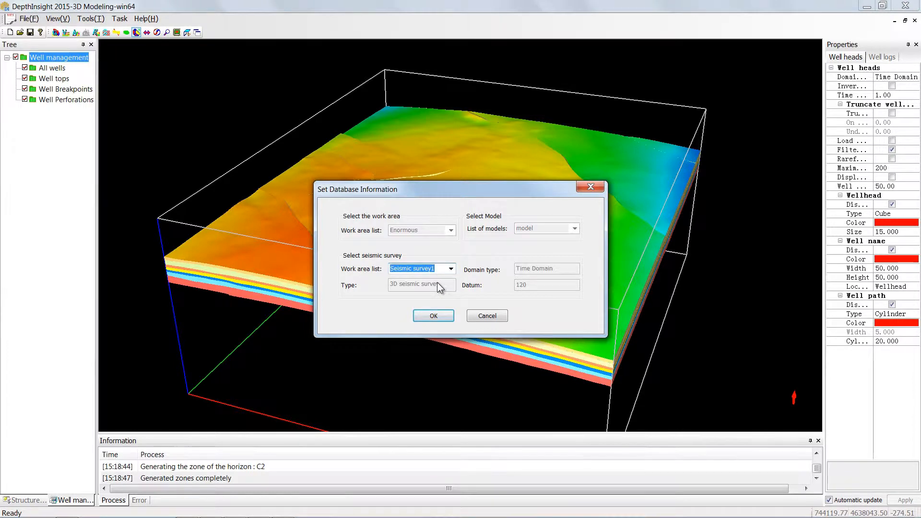
{"action": "left_click", "coordinate": [436, 316]}
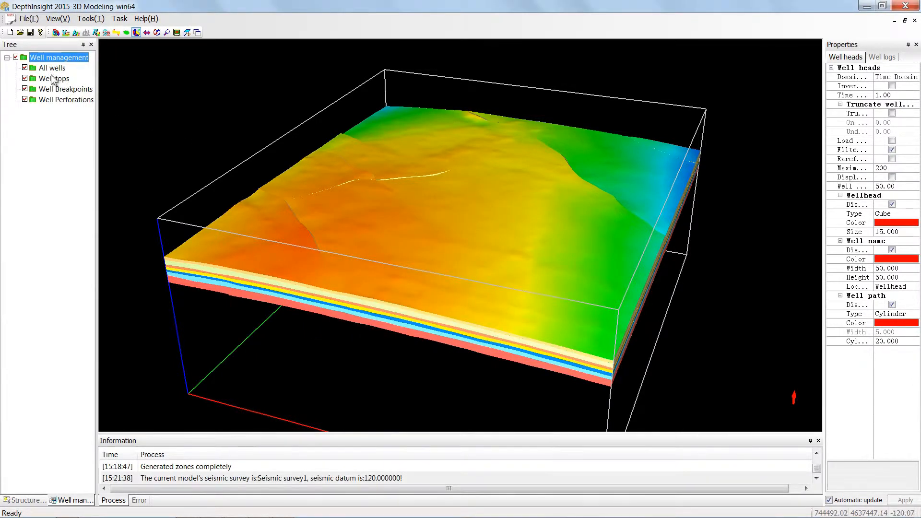
{"action": "right_click", "coordinate": [67, 60]}
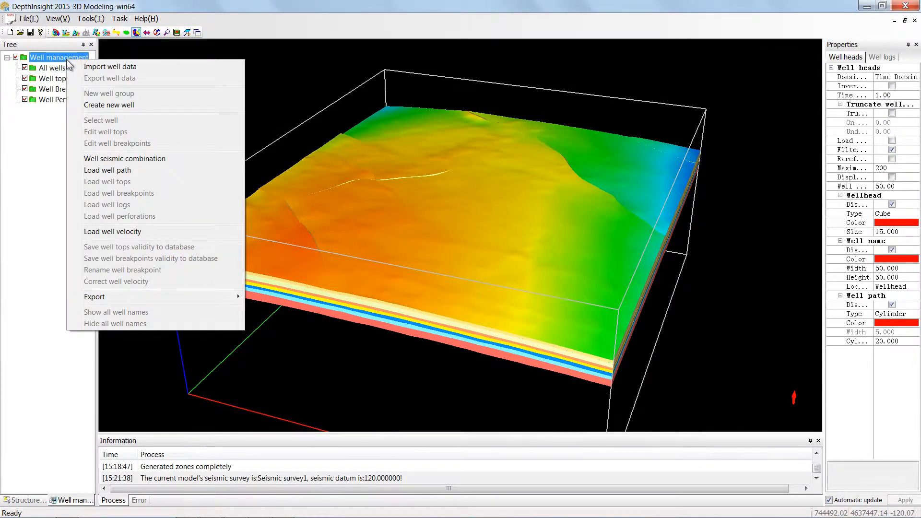
{"action": "left_click", "coordinate": [109, 159]}
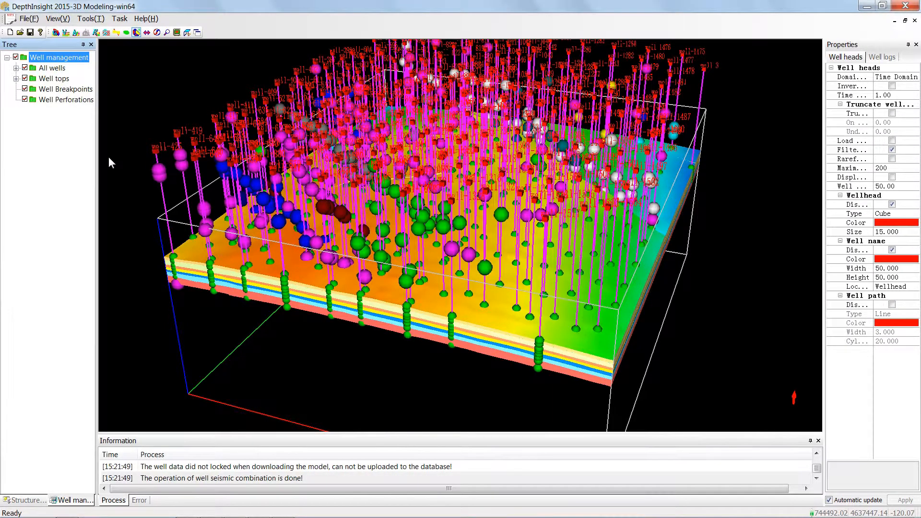
Step: Hide the structural model's horizons and the wells' well tops and breakpoints
{"action": "left_click", "coordinate": [24, 500]}
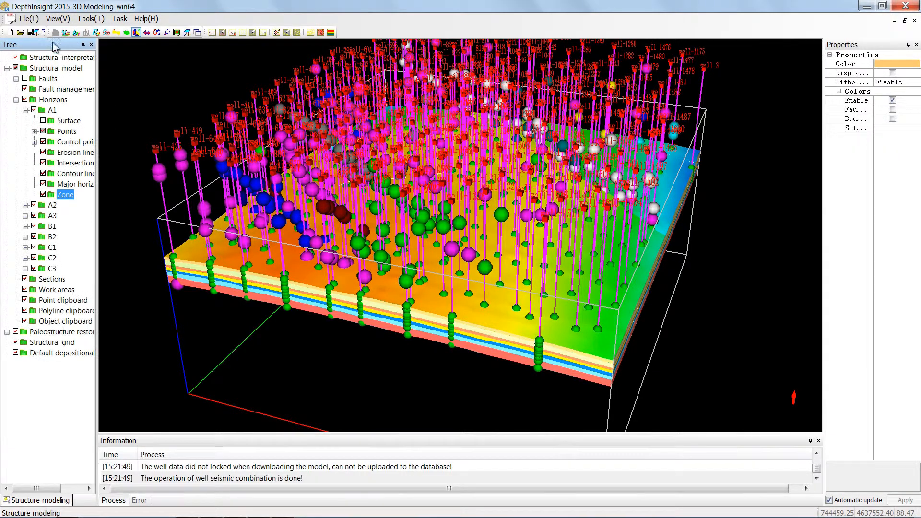
{"action": "left_click", "coordinate": [24, 99]}
{"action": "left_click", "coordinate": [86, 33]}
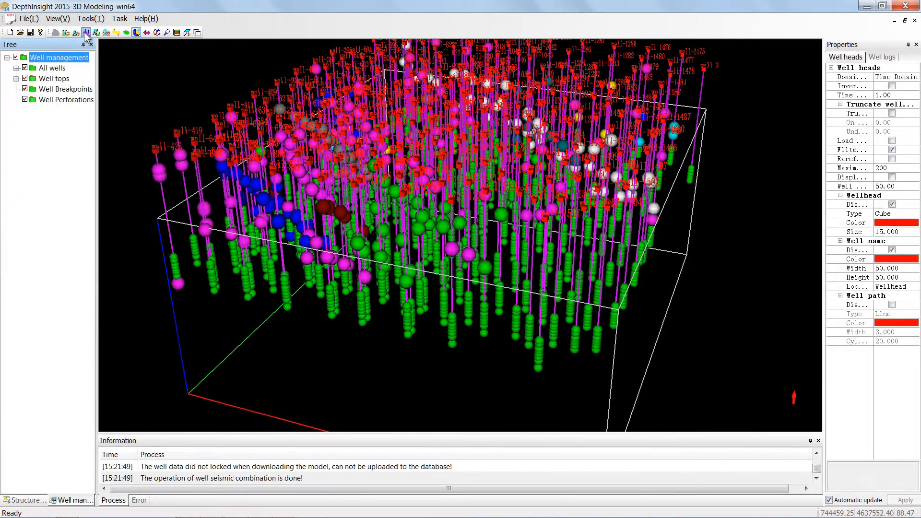
{"action": "left_click", "coordinate": [25, 79]}
{"action": "left_click", "coordinate": [24, 88]}
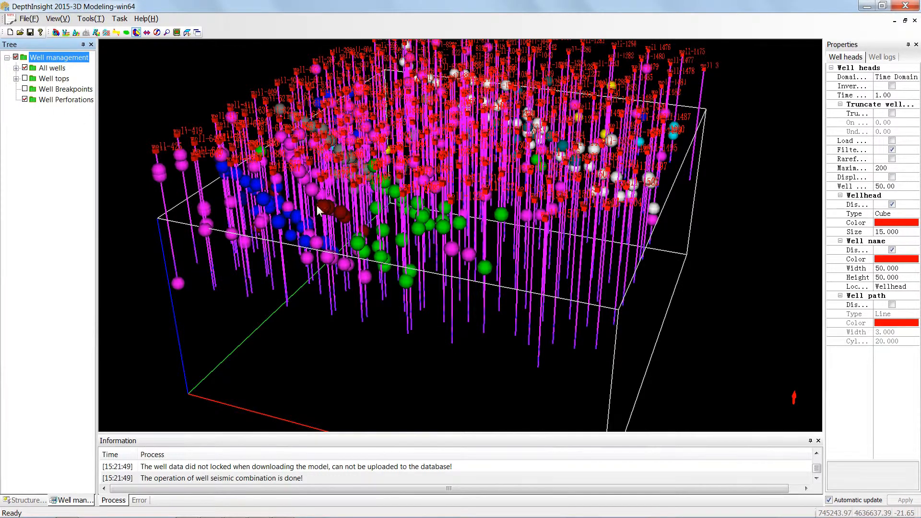
Step: Examine the well paths up close and the attribute curve selection in the well logs properties
{"action": "scroll", "coordinate": [446, 294], "scroll_direction": "up", "scroll_amount": 5}
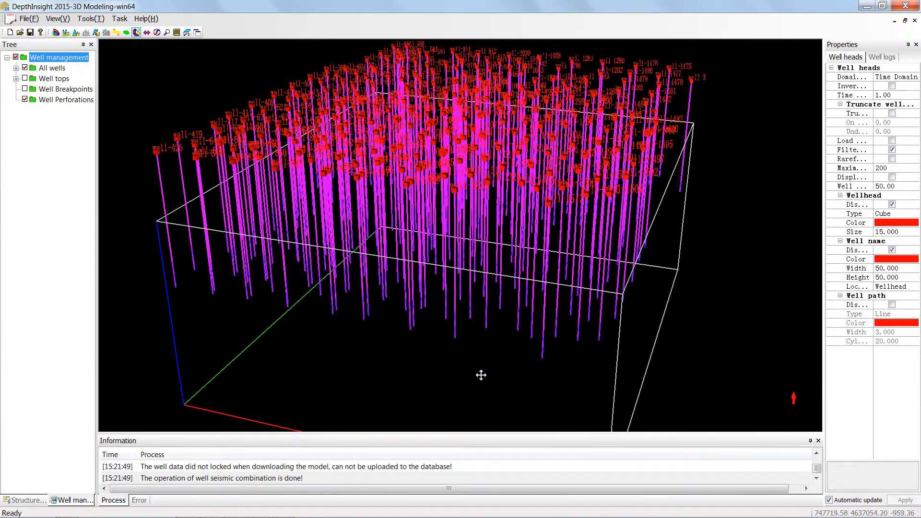
{"action": "left_click_drag", "start_coordinate": [461, 239], "coordinate": [487, 273]}
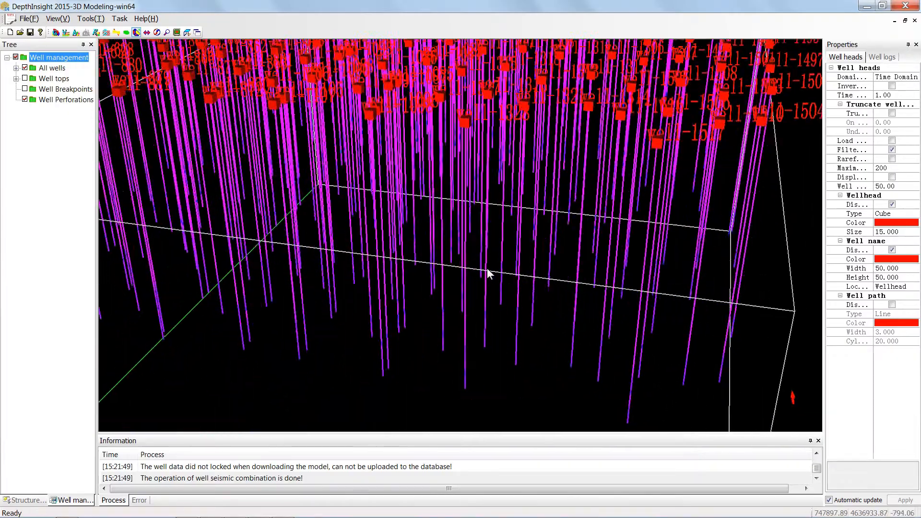
{"action": "left_click_drag", "start_coordinate": [605, 242], "coordinate": [505, 240]}
{"action": "left_click", "coordinate": [885, 57]}
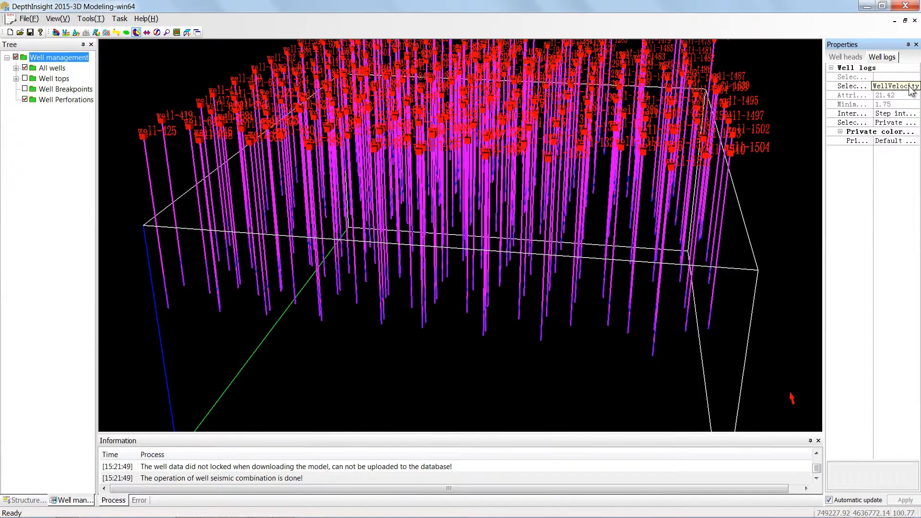
{"action": "left_click", "coordinate": [911, 90]}
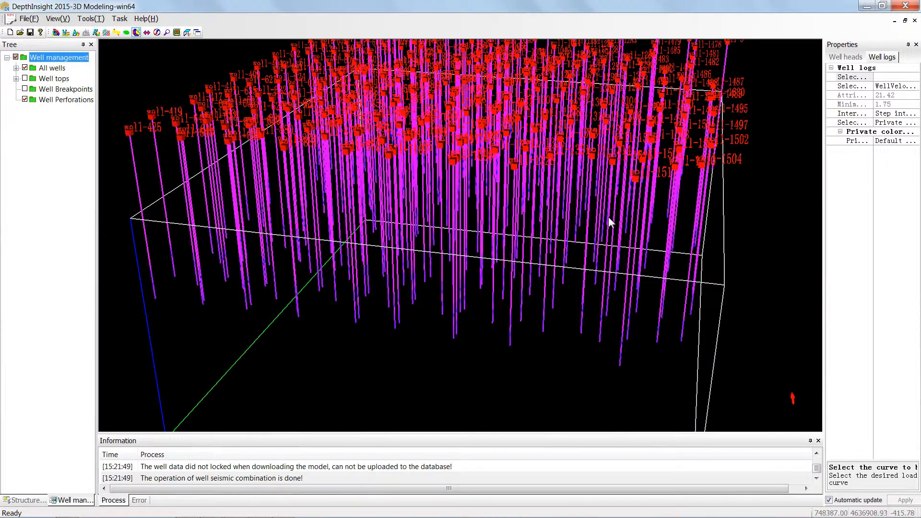
Step: Hide all the well data in the 3D view and open velocity modeling
{"action": "left_click_drag", "start_coordinate": [608, 218], "coordinate": [521, 147]}
{"action": "left_click", "coordinate": [13, 57]}
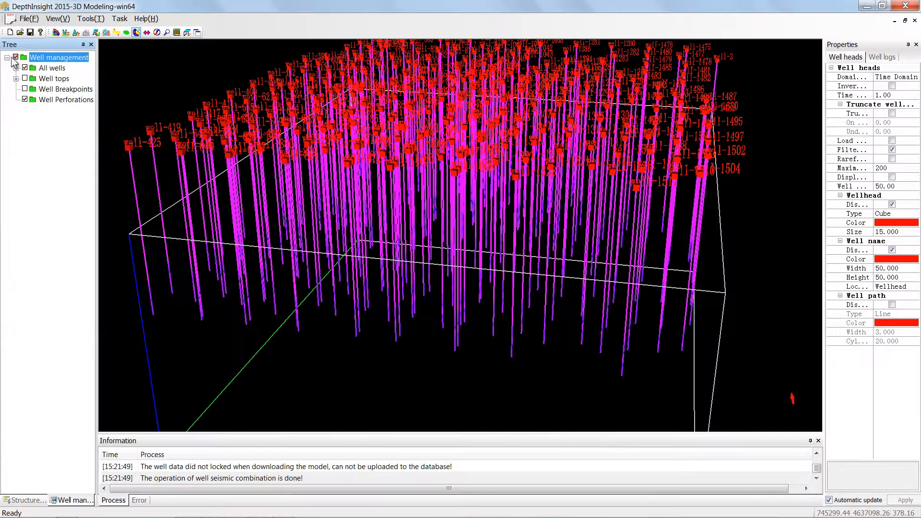
{"action": "left_click", "coordinate": [16, 57]}
{"action": "left_click", "coordinate": [65, 33]}
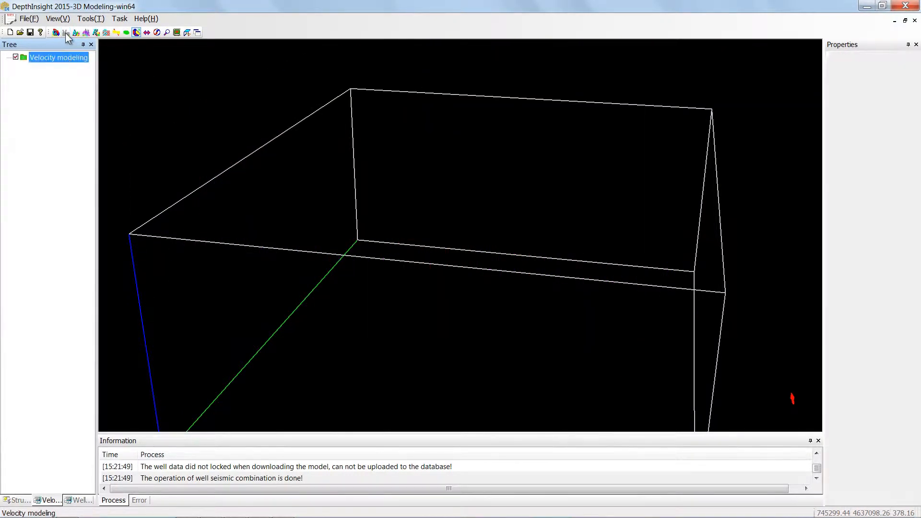
Step: Load the interval velocity model from Invel.info in the Database/AttrModel folder and expand its tree entries
{"action": "right_click", "coordinate": [62, 57]}
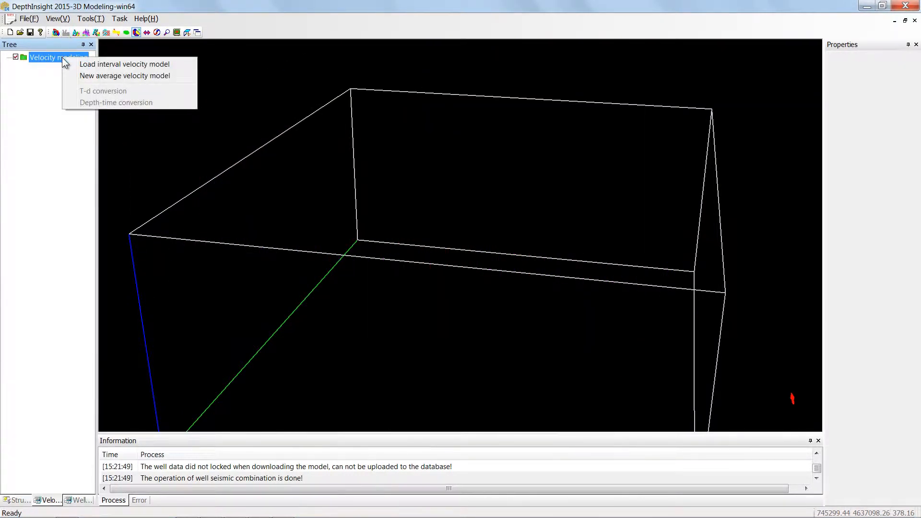
{"action": "left_click", "coordinate": [83, 63]}
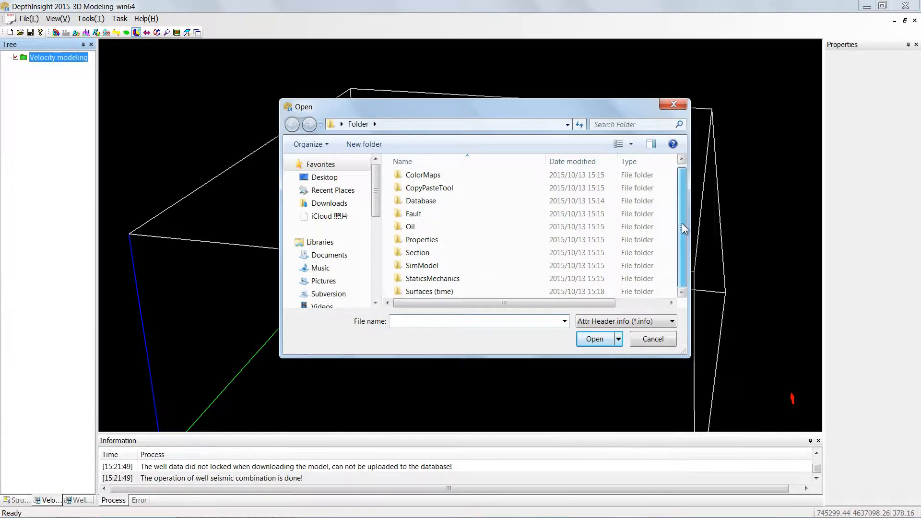
{"action": "double_click", "coordinate": [464, 206]}
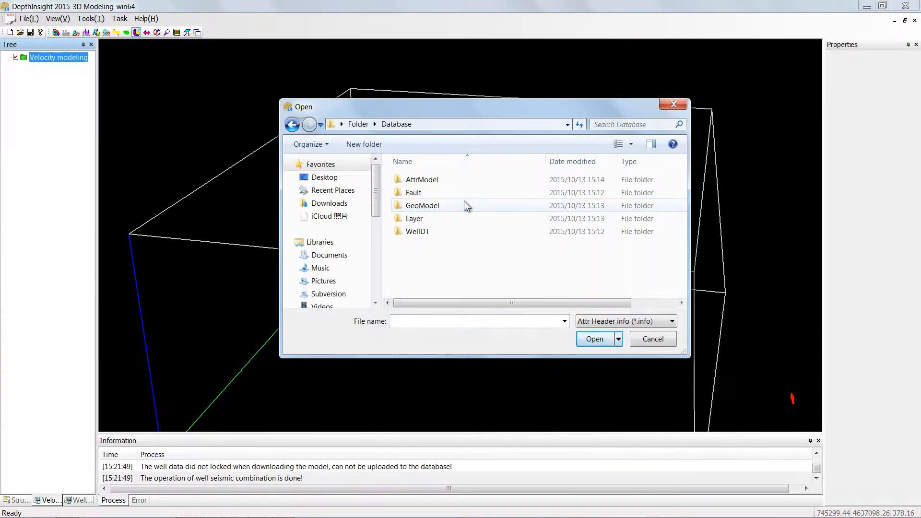
{"action": "double_click", "coordinate": [455, 181]}
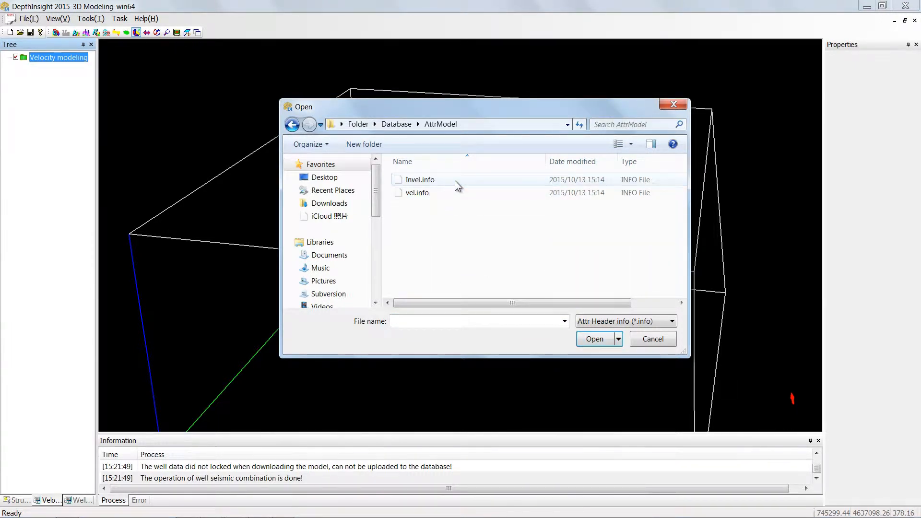
{"action": "double_click", "coordinate": [455, 180]}
{"action": "left_click", "coordinate": [7, 58]}
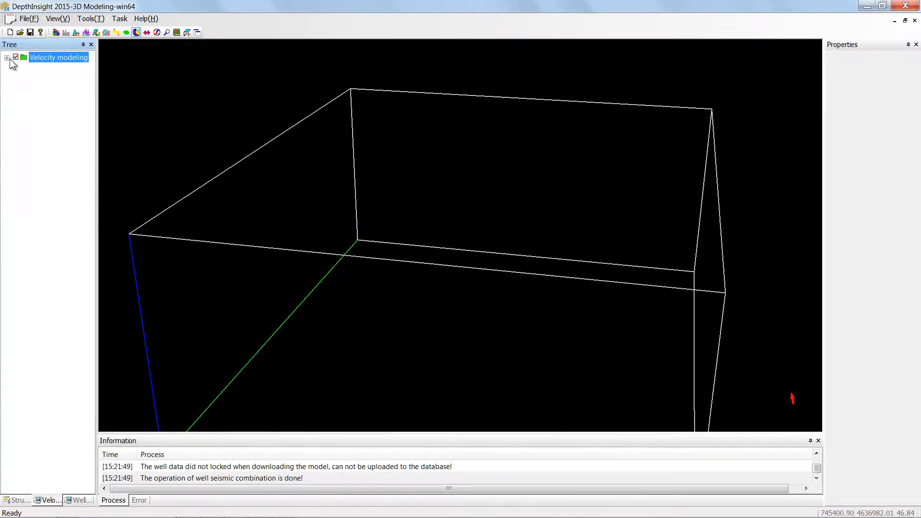
{"action": "left_click", "coordinate": [16, 68]}
{"action": "left_click", "coordinate": [62, 68]}
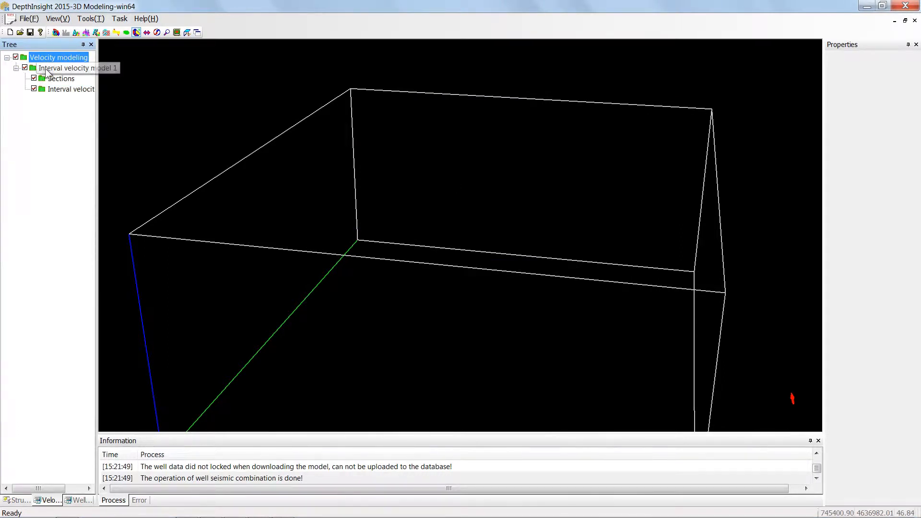
Step: Import velocity data into the interval velocity model from Maps, using Well tops as the source
{"action": "right_click", "coordinate": [64, 69]}
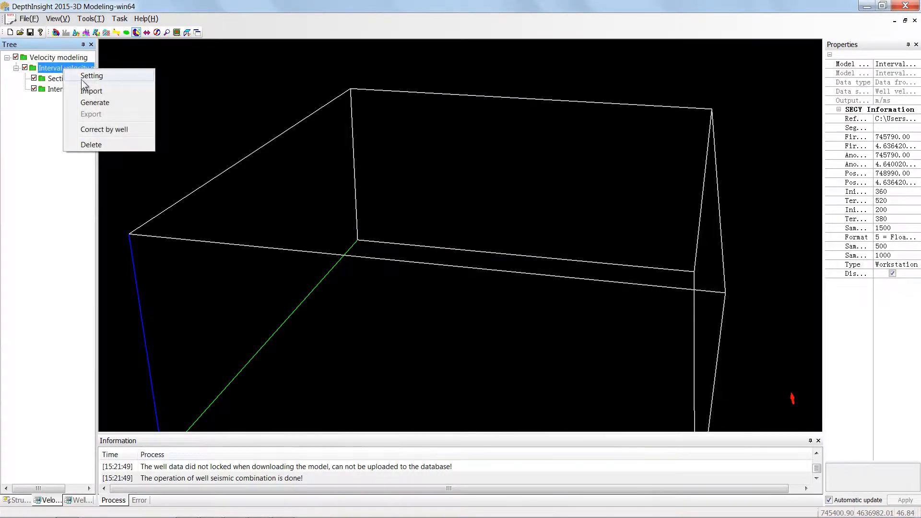
{"action": "left_click", "coordinate": [95, 92]}
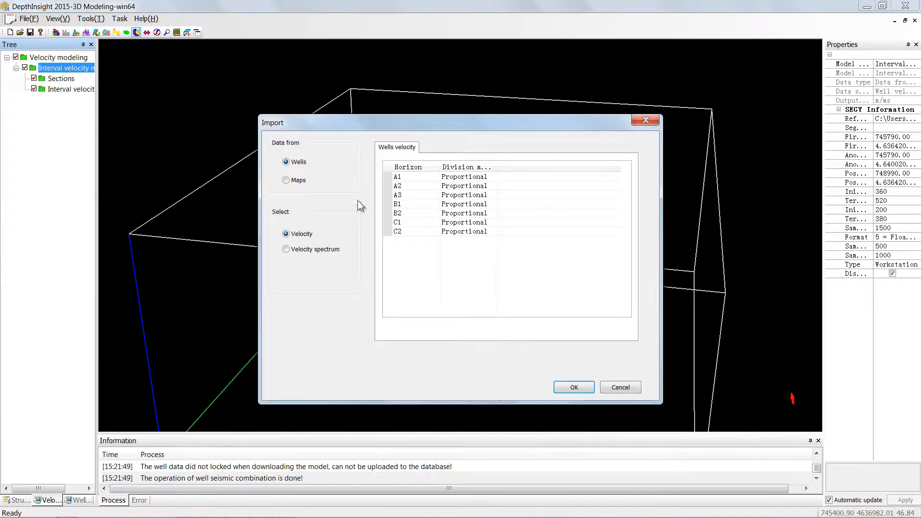
{"action": "left_click", "coordinate": [285, 181]}
{"action": "left_click", "coordinate": [286, 180]}
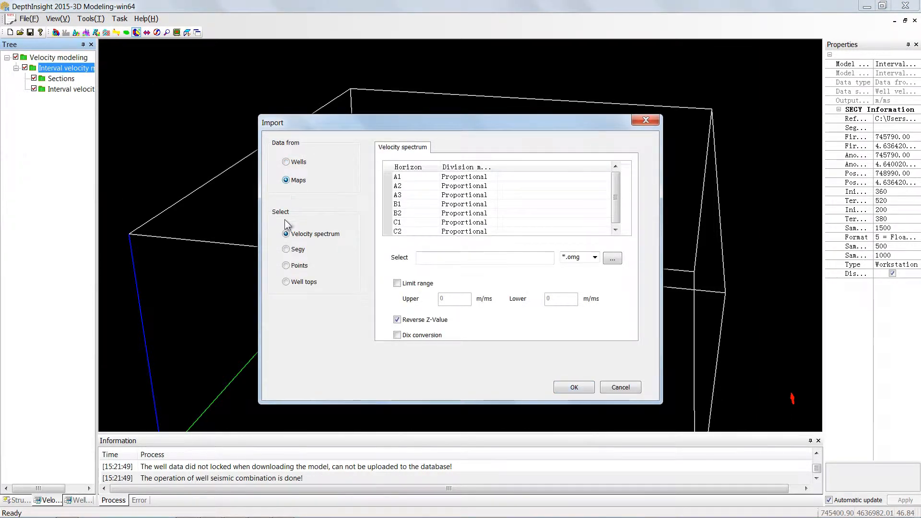
{"action": "left_click", "coordinate": [286, 282]}
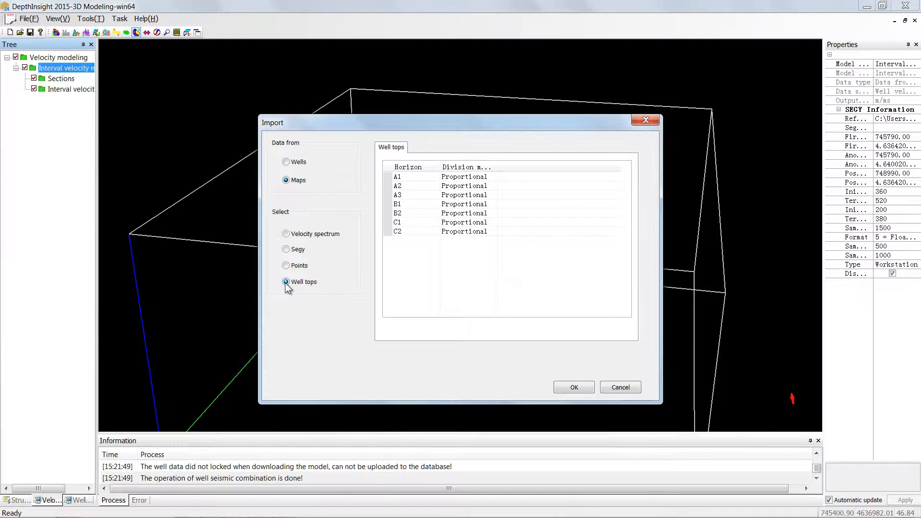
{"action": "left_click", "coordinate": [572, 386]}
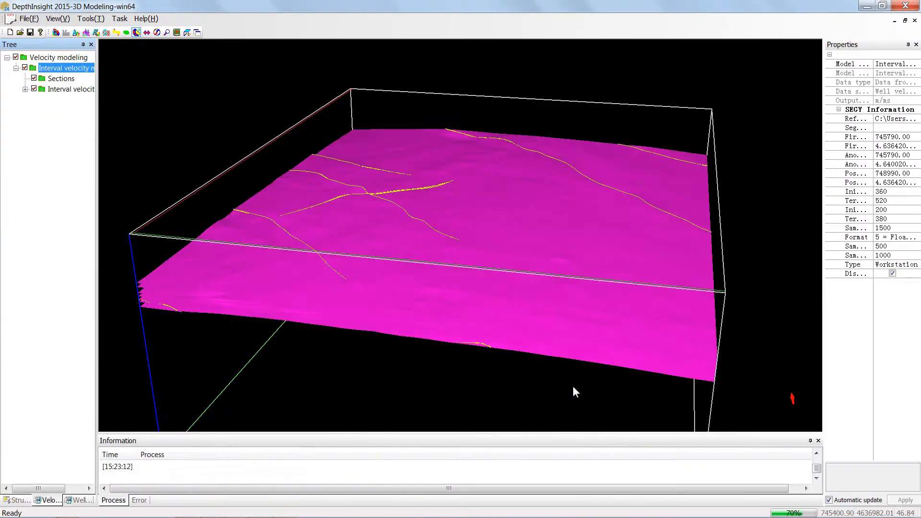
Step: Expand the interval velocity horizons and review the velocity properties of individual layers, starting with A1
{"action": "left_click_drag", "start_coordinate": [485, 208], "coordinate": [481, 208]}
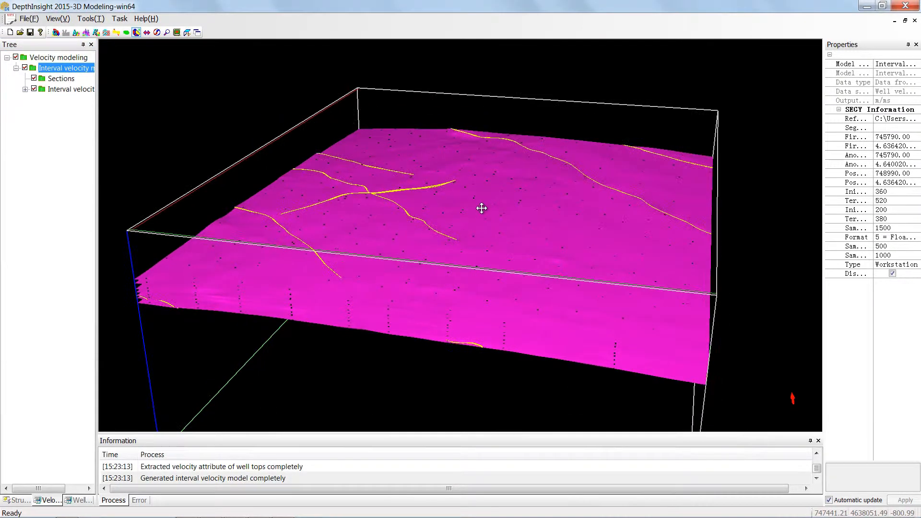
{"action": "left_click", "coordinate": [25, 89]}
{"action": "left_click", "coordinate": [61, 99]}
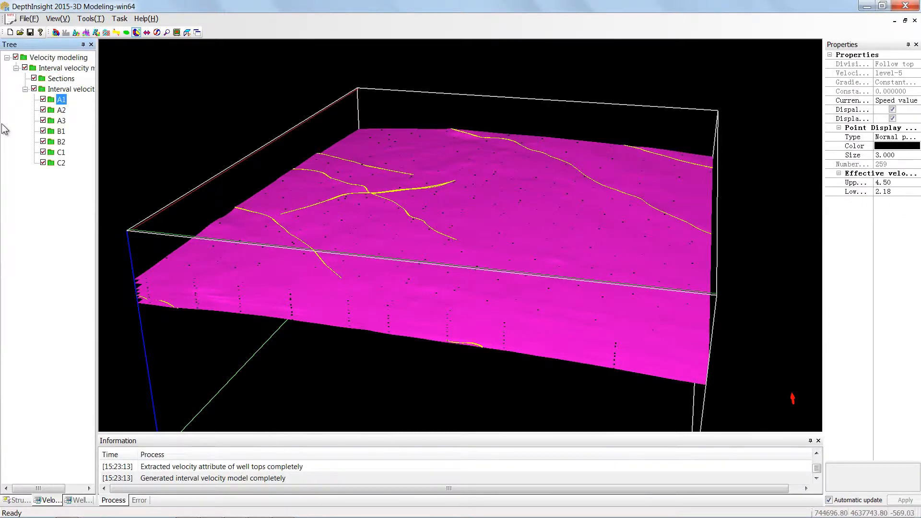
{"action": "left_click", "coordinate": [61, 110], "text": "ctrl"}
{"action": "left_click", "coordinate": [62, 120]}
{"action": "left_click", "coordinate": [62, 141]}
{"action": "left_click", "coordinate": [62, 152]}
Step: Generate the interval velocity model from the imported well top velocities
{"action": "left_click", "coordinate": [67, 72]}
{"action": "right_click", "coordinate": [68, 73]}
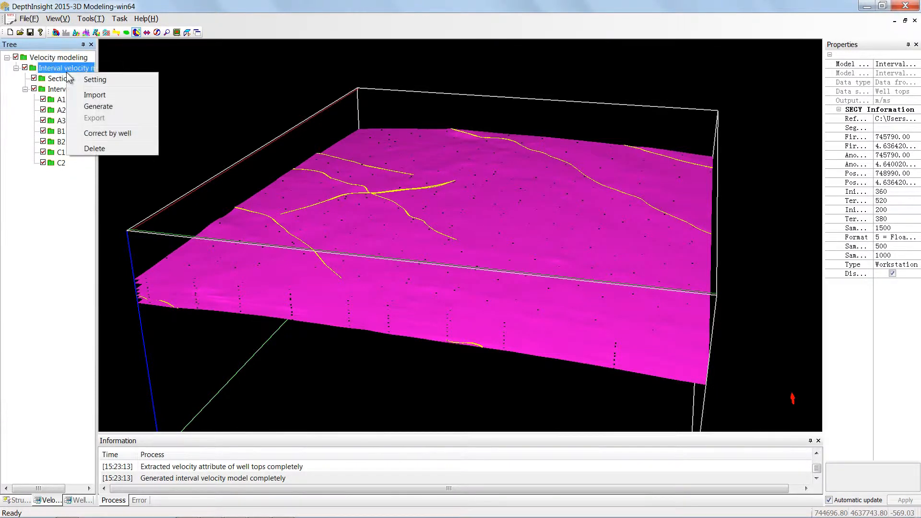
{"action": "left_click", "coordinate": [96, 106]}
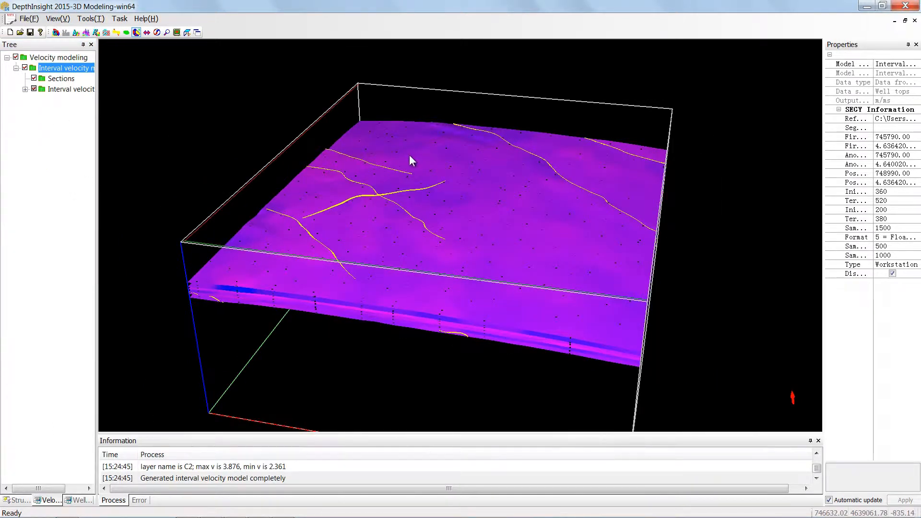
Step: Export the interval velocity model in DB format with data checking, overwriting Invel.info in the AttrModel folder
{"action": "right_click", "coordinate": [52, 69]}
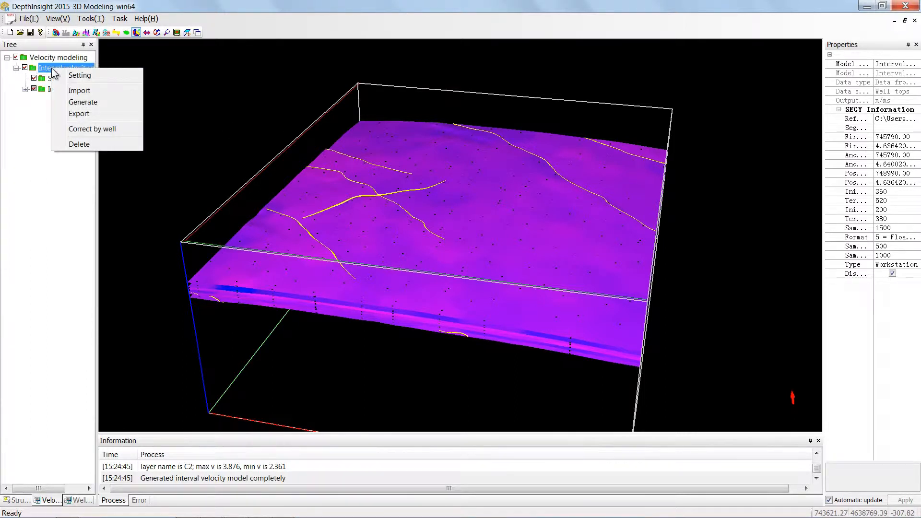
{"action": "left_click", "coordinate": [74, 117]}
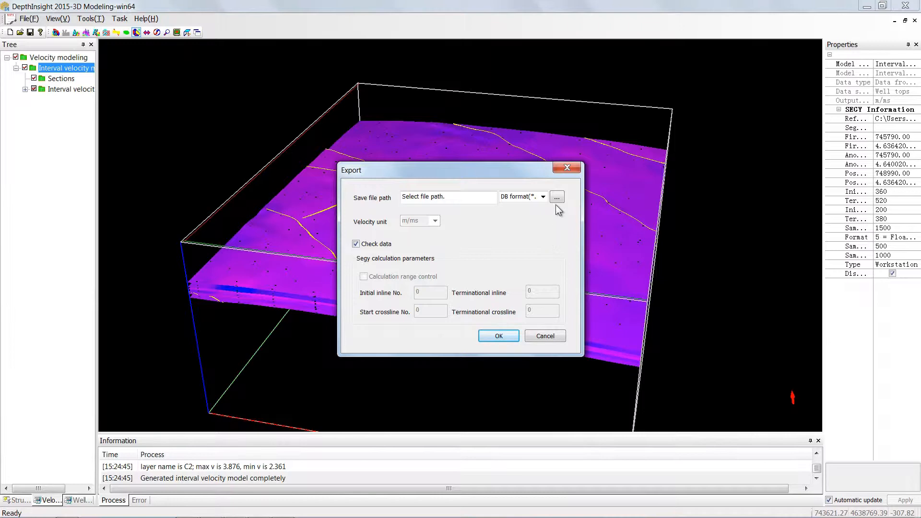
{"action": "left_click", "coordinate": [556, 196]}
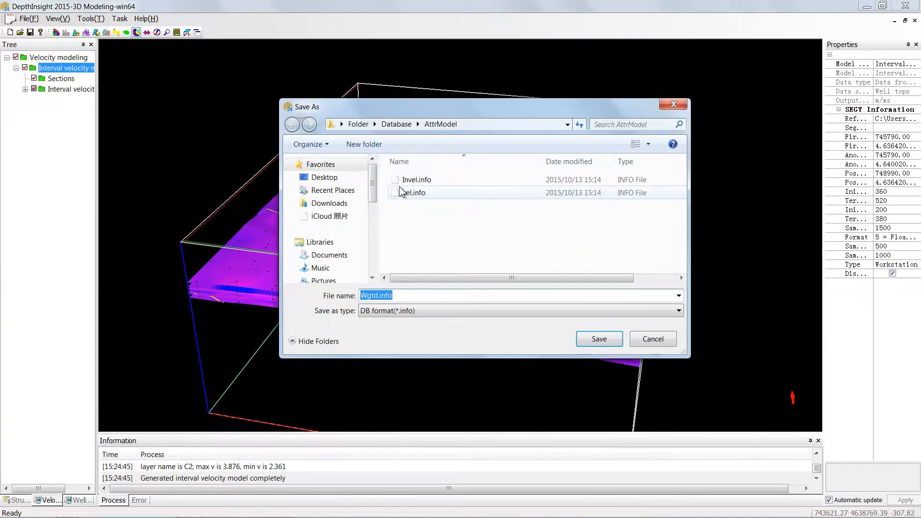
{"action": "left_click", "coordinate": [401, 184]}
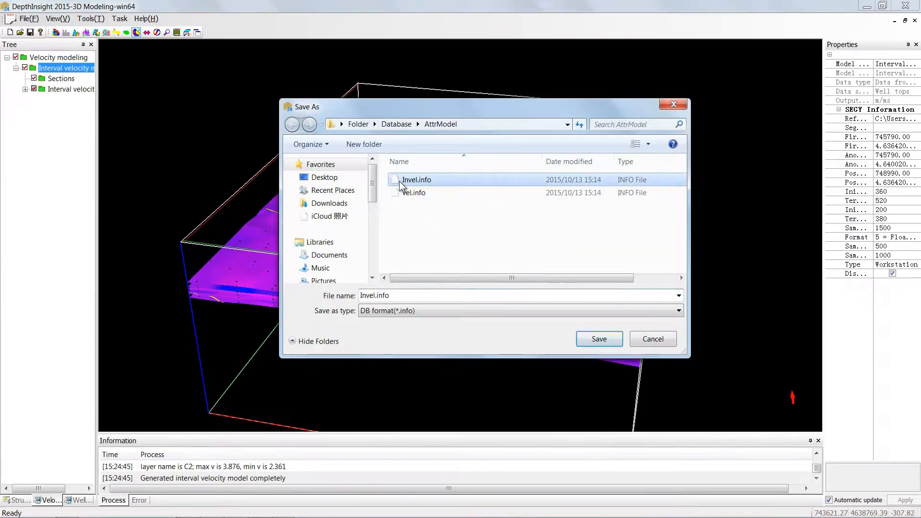
{"action": "left_click", "coordinate": [583, 338]}
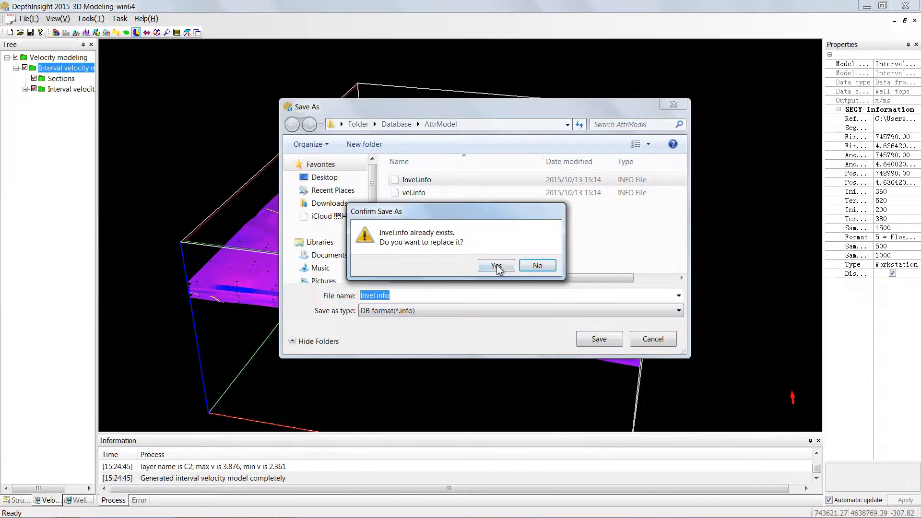
{"action": "left_click", "coordinate": [496, 266]}
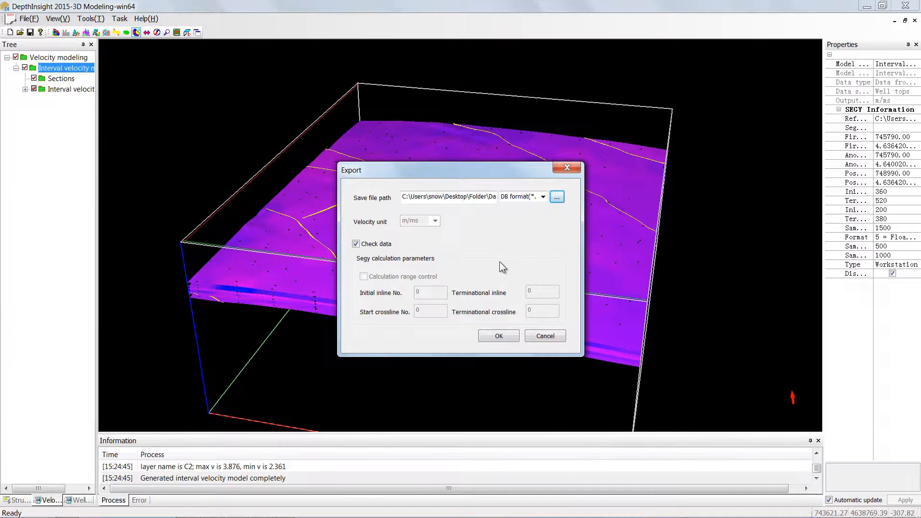
{"action": "left_click", "coordinate": [499, 336]}
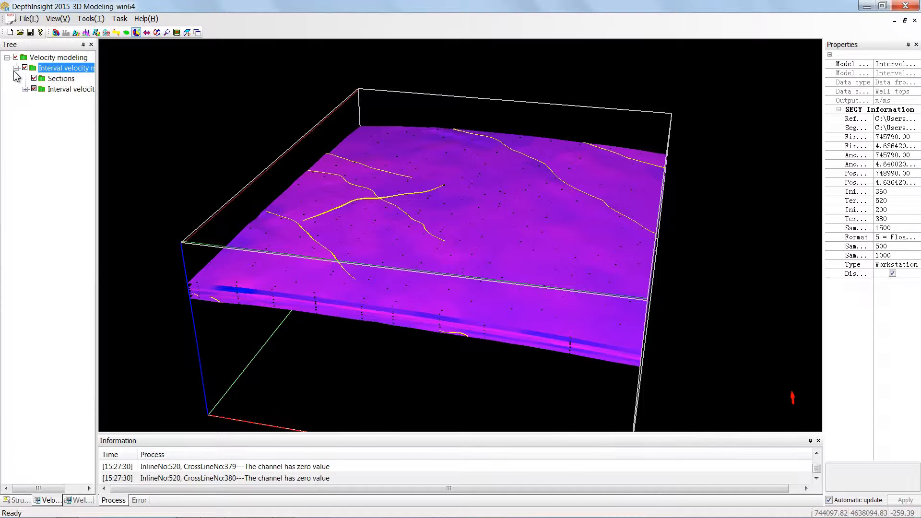
Step: Hide the interval velocity model, create a new average velocity model and expand its tree entry
{"action": "left_click", "coordinate": [16, 68]}
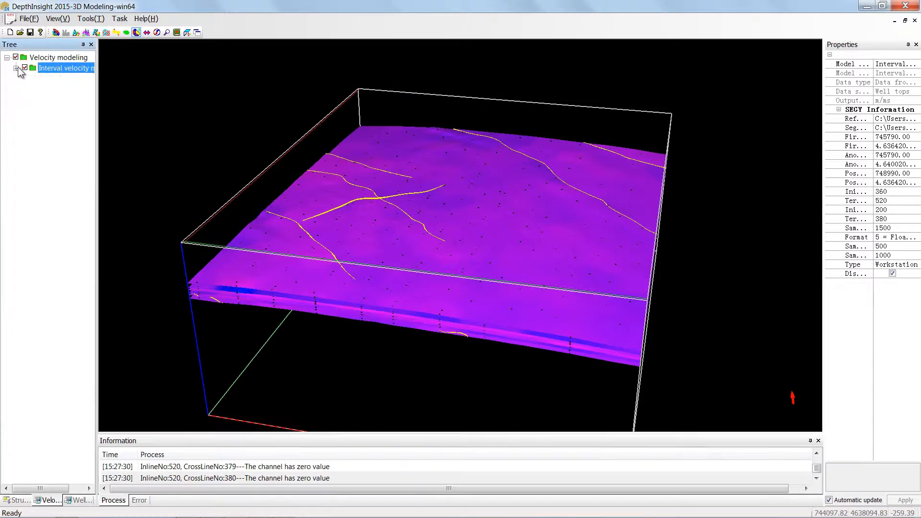
{"action": "left_click", "coordinate": [25, 68]}
{"action": "right_click", "coordinate": [68, 59]}
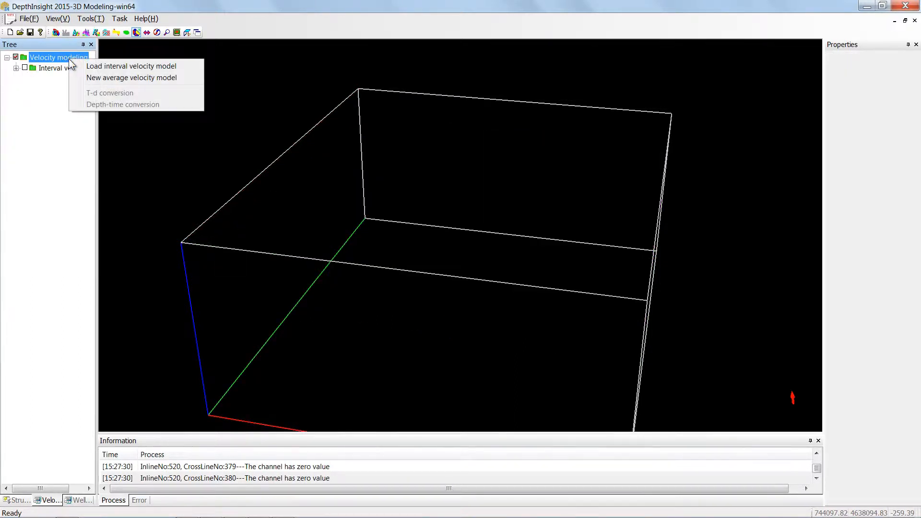
{"action": "left_click", "coordinate": [96, 77]}
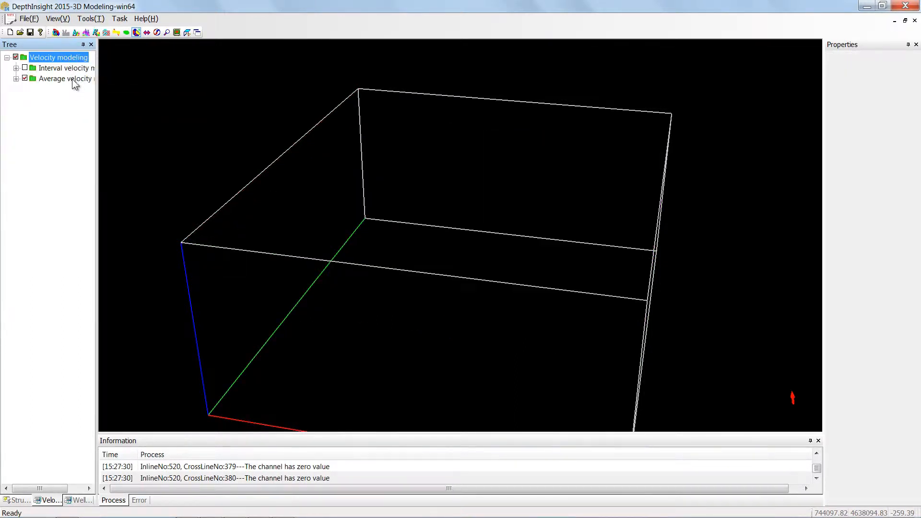
{"action": "left_click", "coordinate": [72, 79]}
{"action": "left_click", "coordinate": [16, 79]}
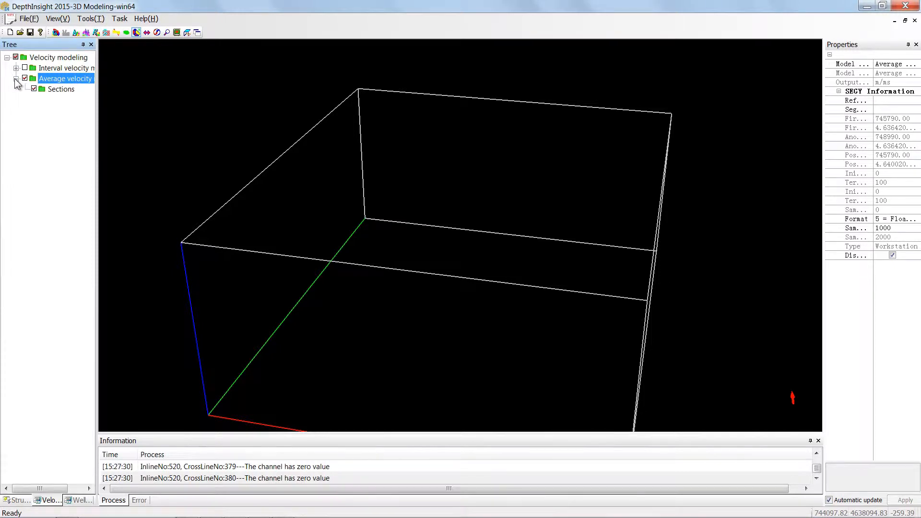
Step: Open the average velocity body export with the interval velocity model as source and Well speed for the velocity above the horizon
{"action": "right_click", "coordinate": [72, 78]}
{"action": "left_click", "coordinate": [90, 84]}
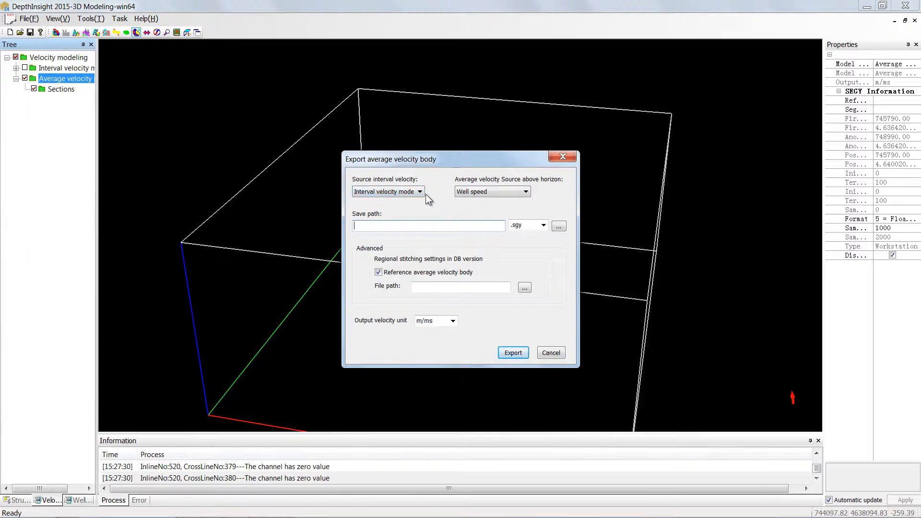
{"action": "left_click", "coordinate": [526, 192]}
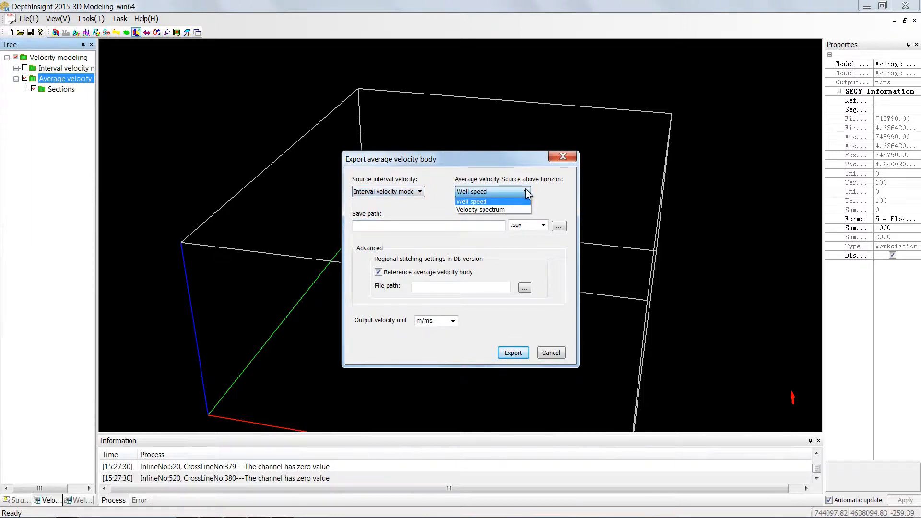
{"action": "left_click", "coordinate": [488, 200]}
{"action": "left_click", "coordinate": [419, 191]}
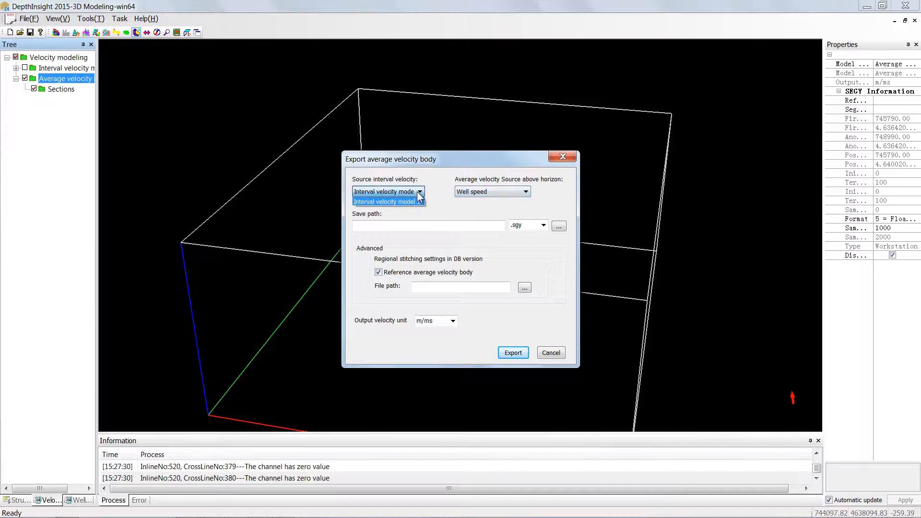
{"action": "left_click", "coordinate": [417, 193]}
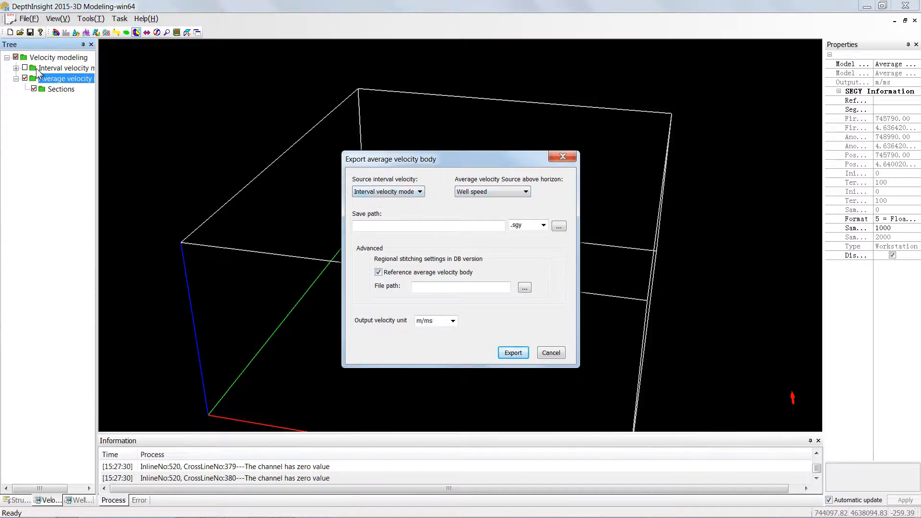
{"action": "left_click", "coordinate": [559, 225]}
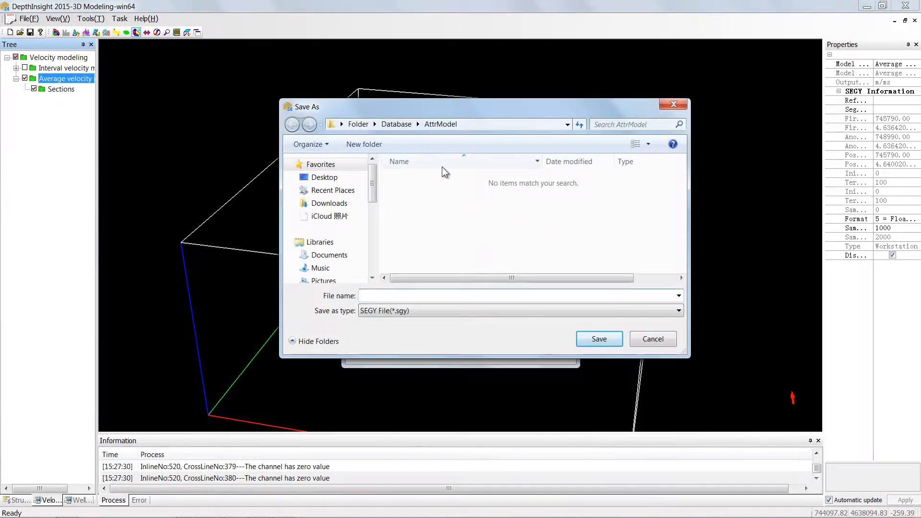
{"action": "left_click", "coordinate": [418, 311]}
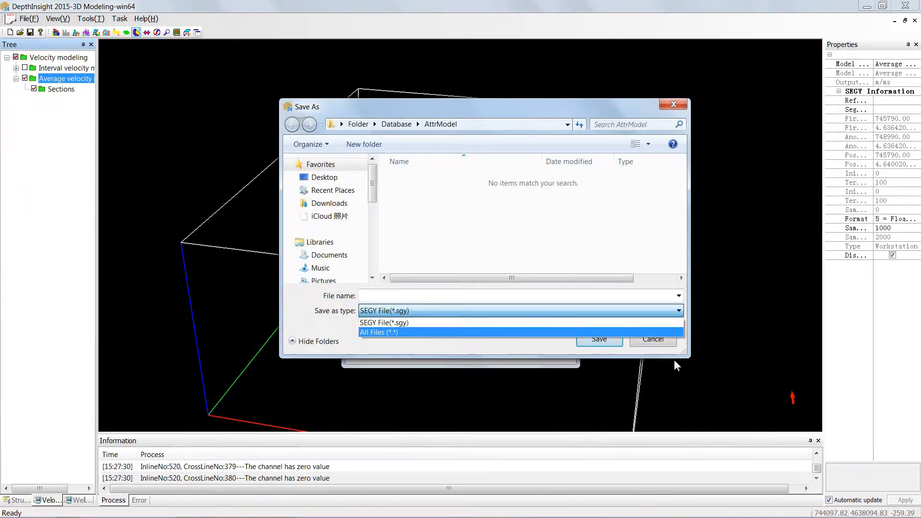
{"action": "left_click", "coordinate": [651, 340]}
{"action": "left_click", "coordinate": [650, 337]}
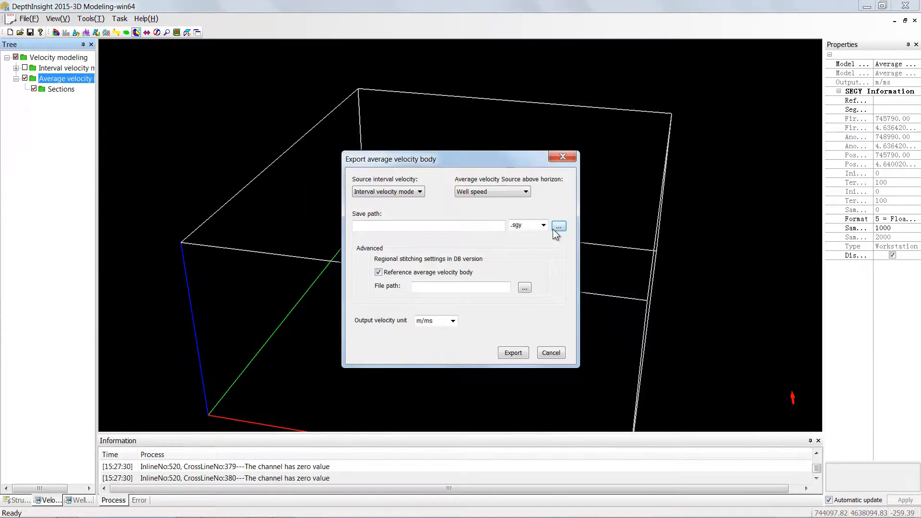
Step: Set the average velocity export to .info format, saving over vel.info in the AttrModel folder
{"action": "left_click", "coordinate": [542, 226]}
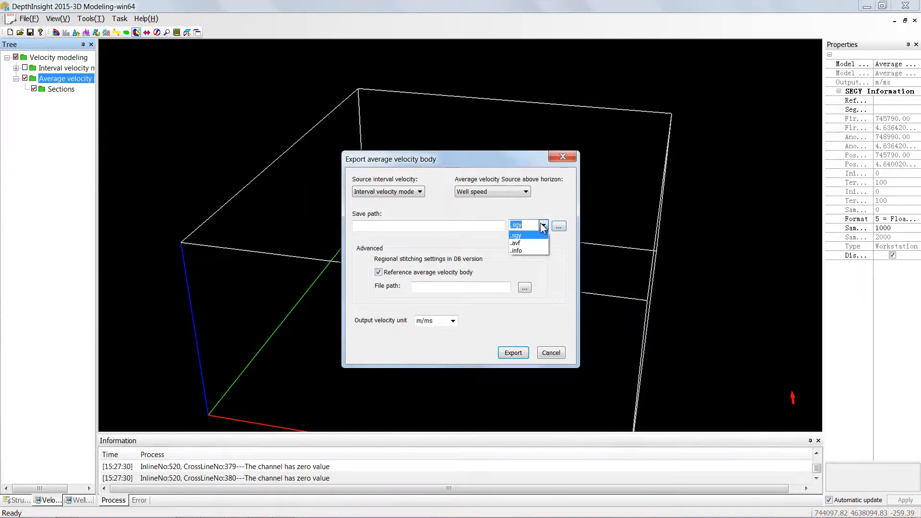
{"action": "left_click", "coordinate": [528, 251]}
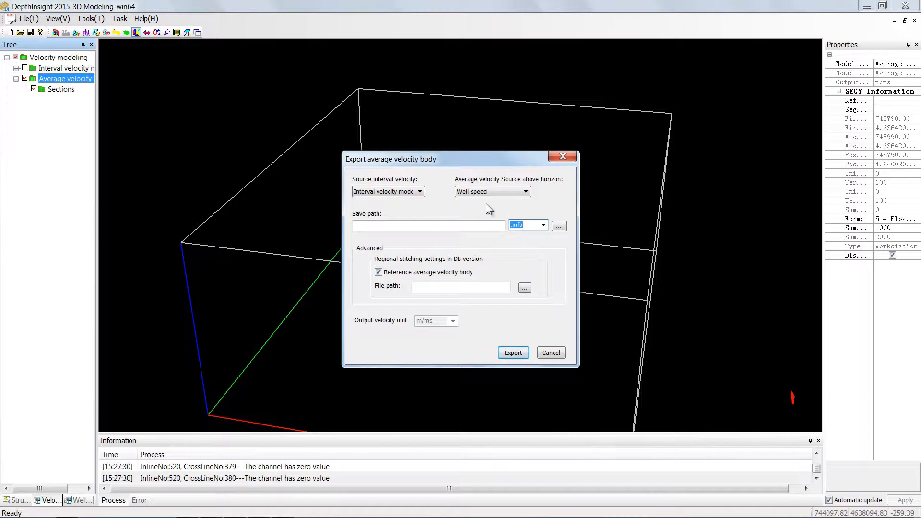
{"action": "left_click", "coordinate": [541, 225]}
{"action": "left_click", "coordinate": [530, 251]}
{"action": "left_click", "coordinate": [559, 226]}
{"action": "double_click", "coordinate": [426, 197]}
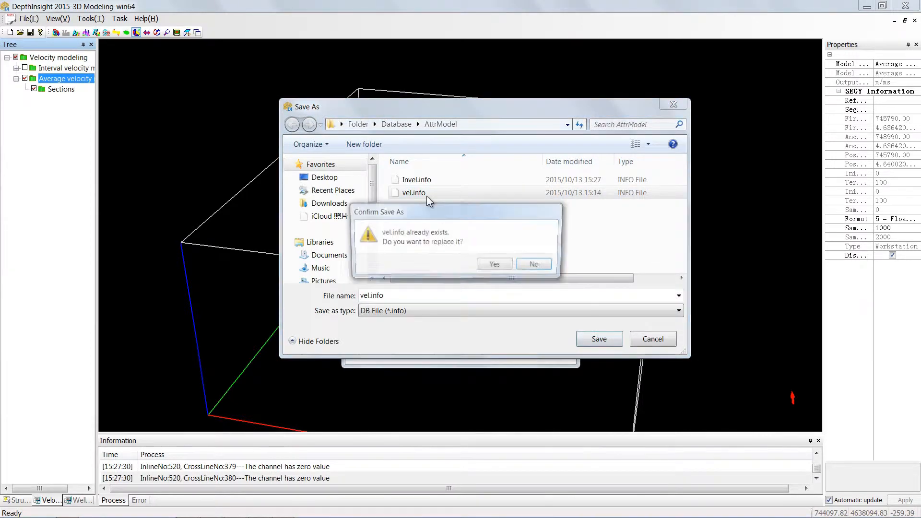
{"action": "left_click", "coordinate": [493, 264]}
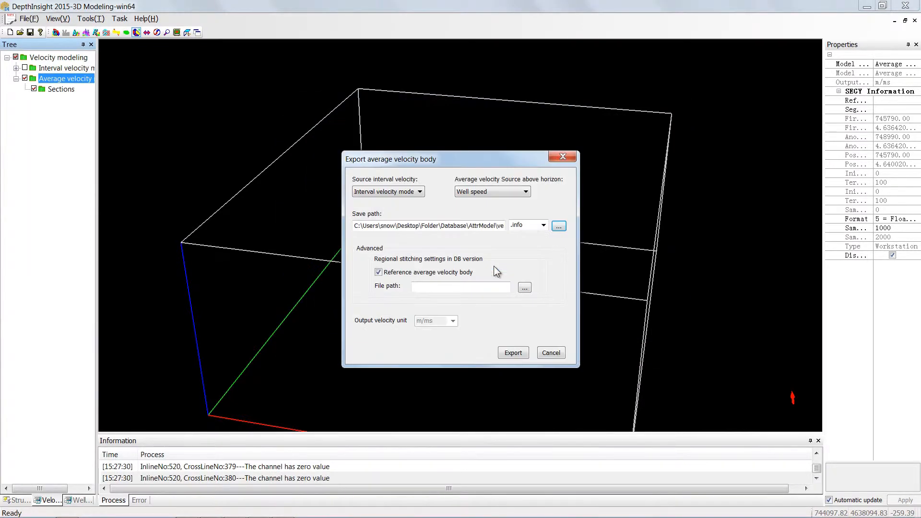
Step: Turn off the reference average velocity body and export the average velocity volume
{"action": "left_click", "coordinate": [379, 272]}
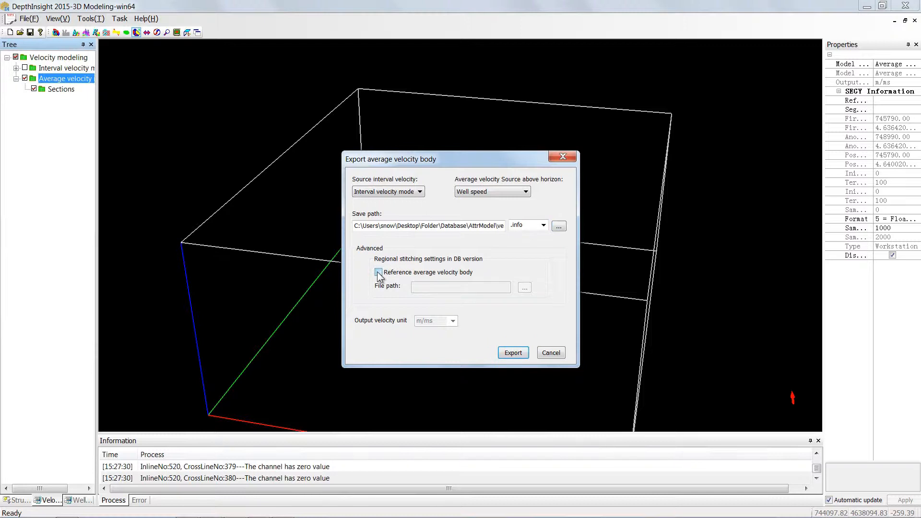
{"action": "left_click", "coordinate": [520, 354]}
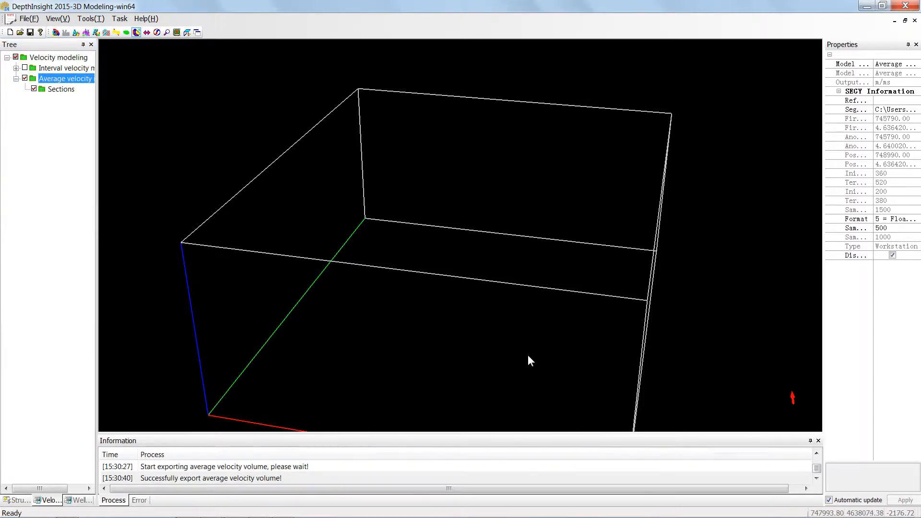
{"action": "left_click_drag", "start_coordinate": [473, 252], "coordinate": [471, 255]}
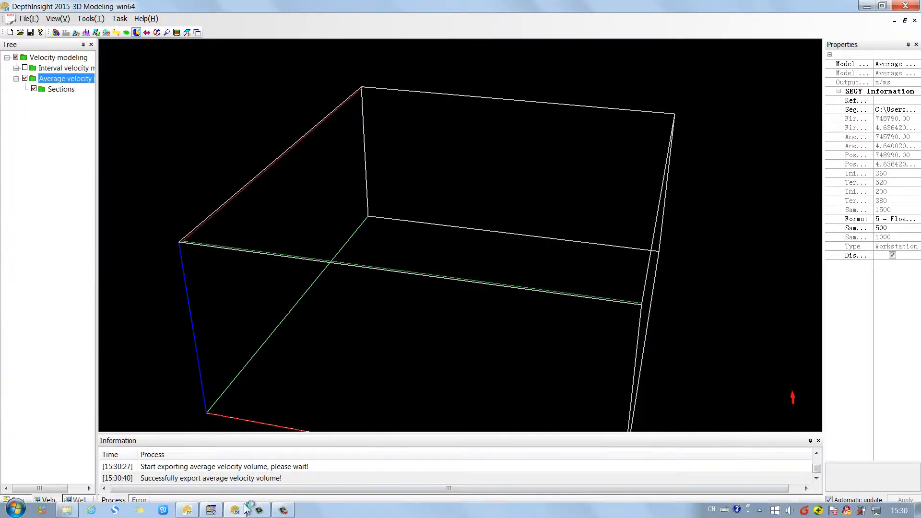
Step: Switch to DepthInsight Data Management and upload Invel.info from Database\AttrModel as the model's child work area data volume, declining to unlock
{"action": "left_click", "coordinate": [215, 511]}
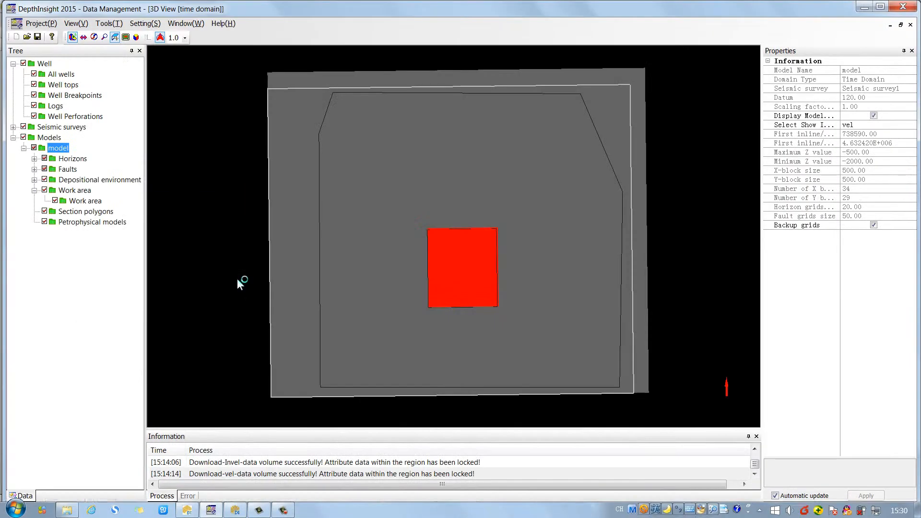
{"action": "right_click", "coordinate": [68, 152]}
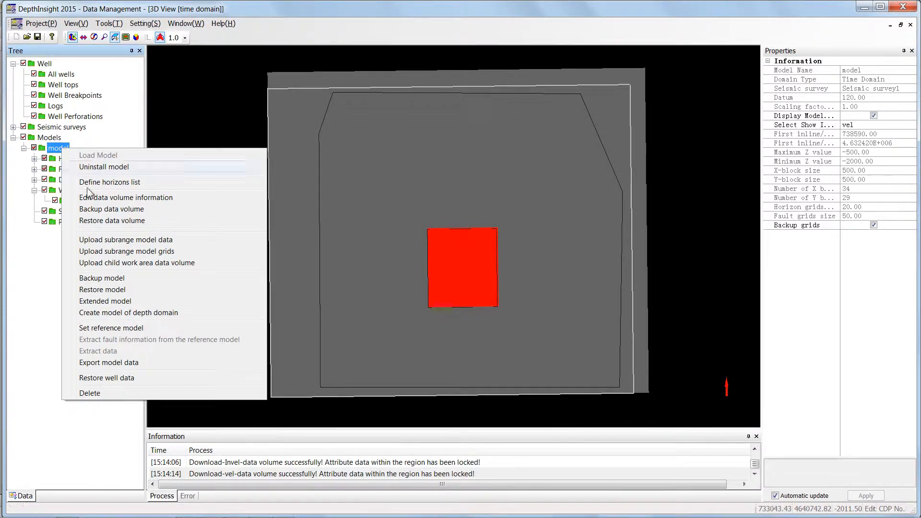
{"action": "left_click", "coordinate": [119, 263]}
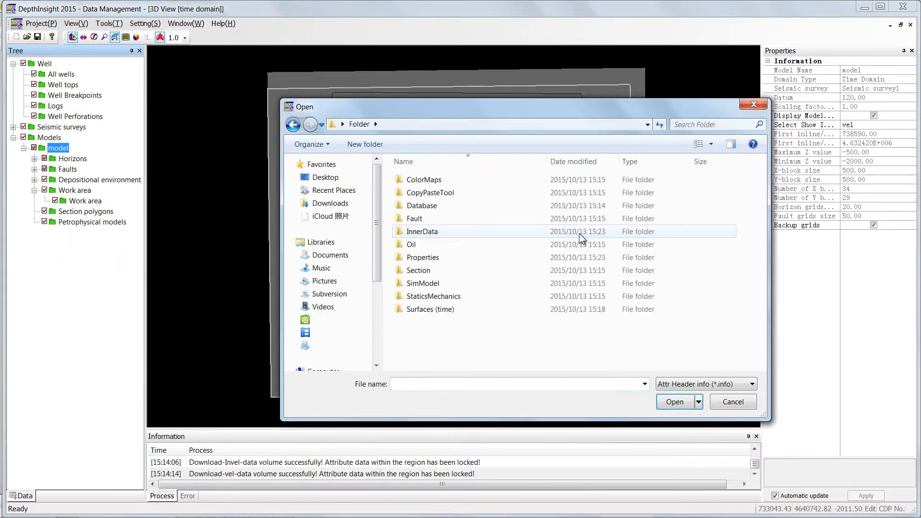
{"action": "left_click", "coordinate": [414, 206]}
{"action": "double_click", "coordinate": [414, 206]}
{"action": "double_click", "coordinate": [417, 180]}
{"action": "double_click", "coordinate": [417, 180]}
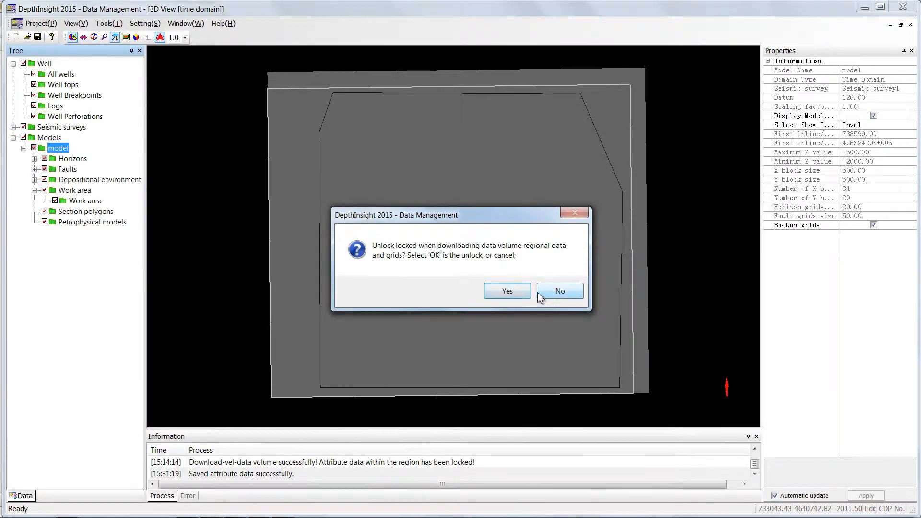
{"action": "left_click", "coordinate": [549, 291]}
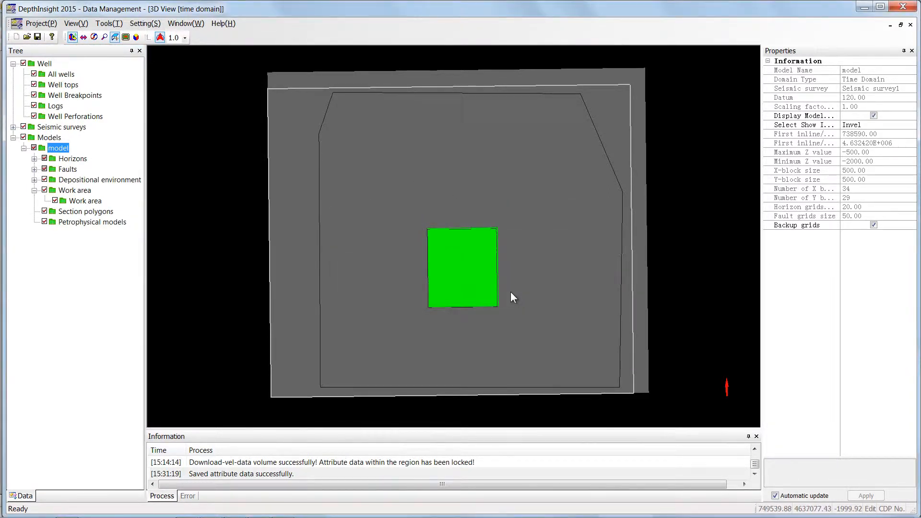
Step: Upload vel.info as the model's child work area data volume, declining to unlock the downloaded region
{"action": "right_click", "coordinate": [67, 148]}
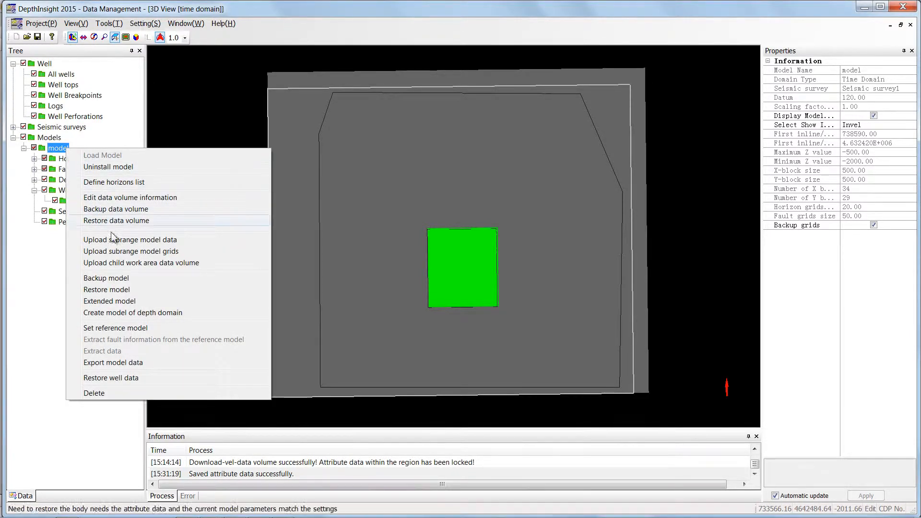
{"action": "left_click", "coordinate": [121, 261]}
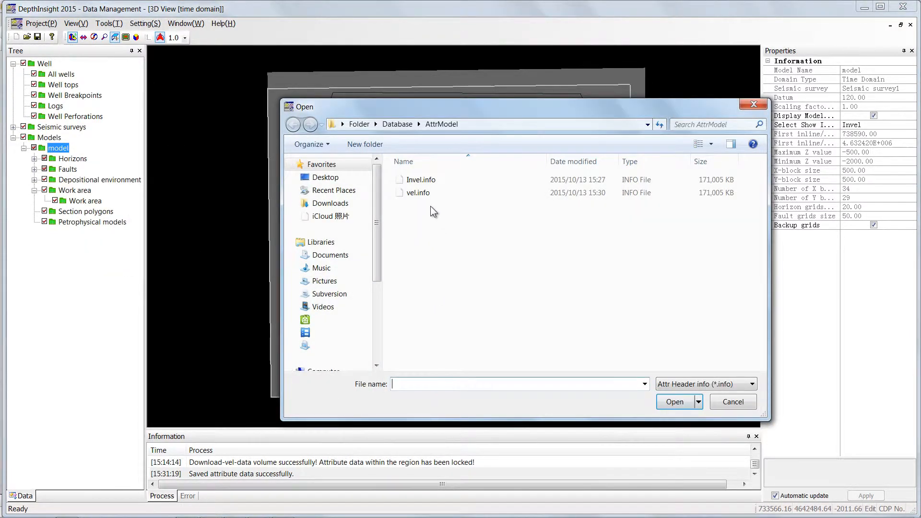
{"action": "double_click", "coordinate": [422, 193]}
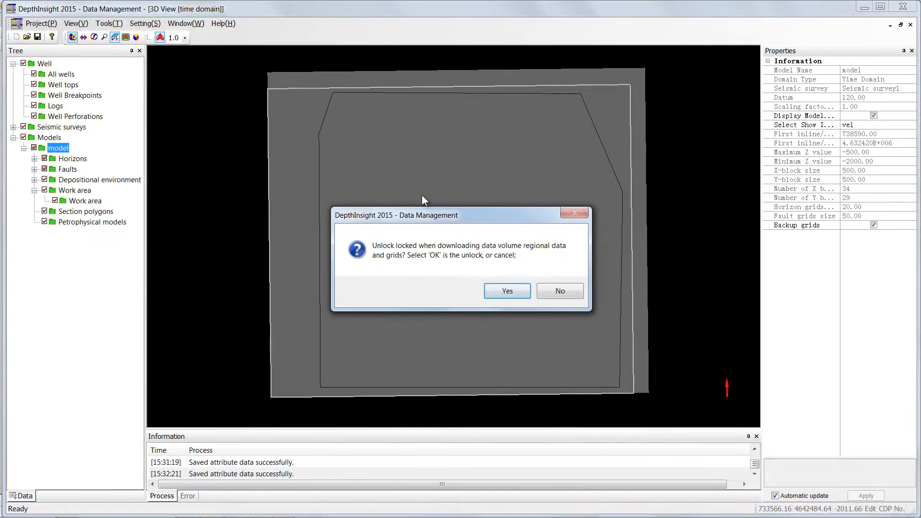
{"action": "left_click", "coordinate": [557, 290]}
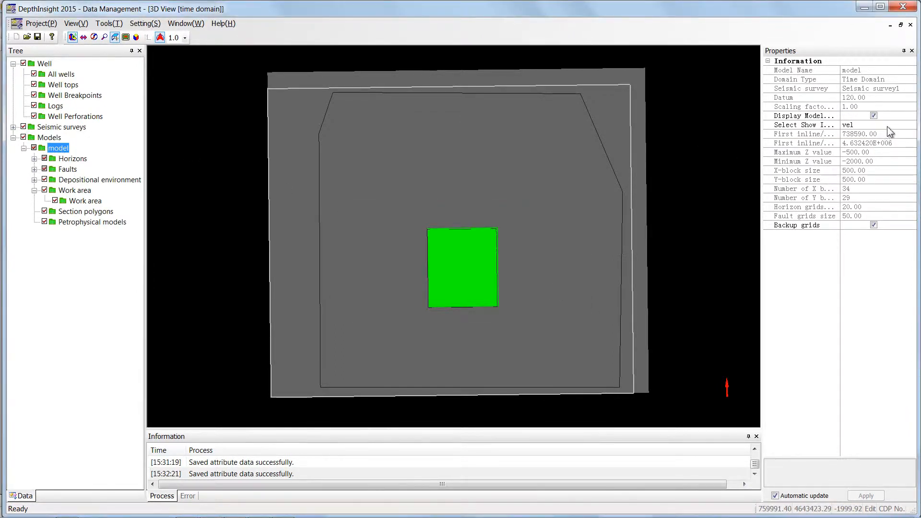
Step: Switch the model's shown information to Invel and back to vel to examine both volumes' work area status
{"action": "left_click", "coordinate": [903, 126]}
{"action": "left_click", "coordinate": [899, 141]}
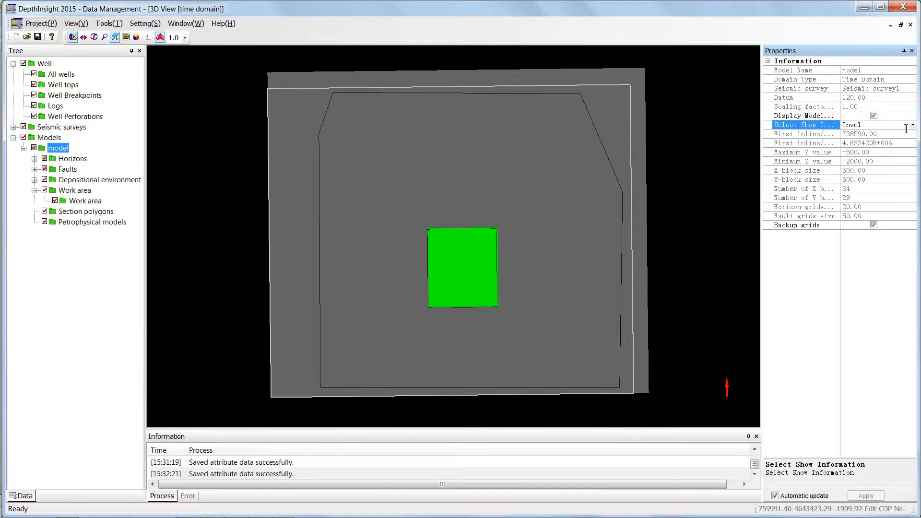
{"action": "left_click", "coordinate": [913, 125]}
{"action": "left_click", "coordinate": [909, 134]}
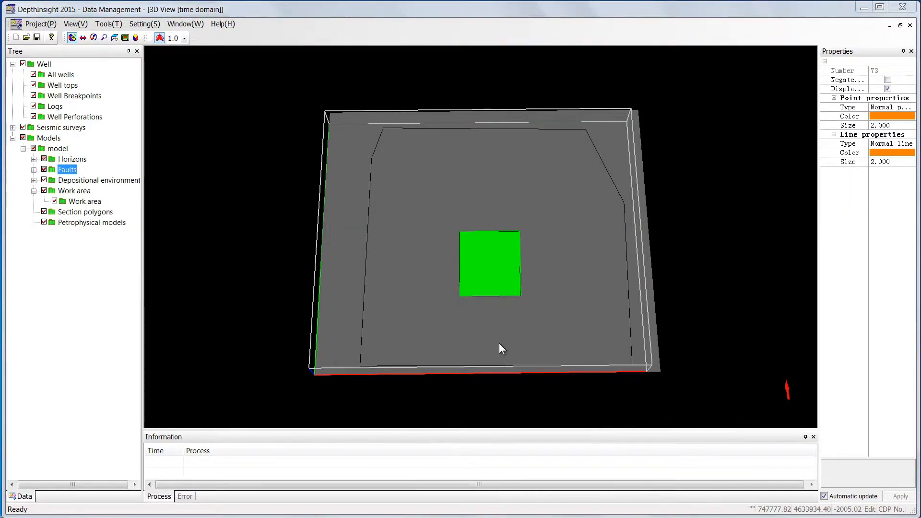
Step: Create a second rectangular work area that overlaps the lower part of the green work area and extends below it
{"action": "right_click", "coordinate": [89, 191]}
{"action": "left_click", "coordinate": [110, 199]}
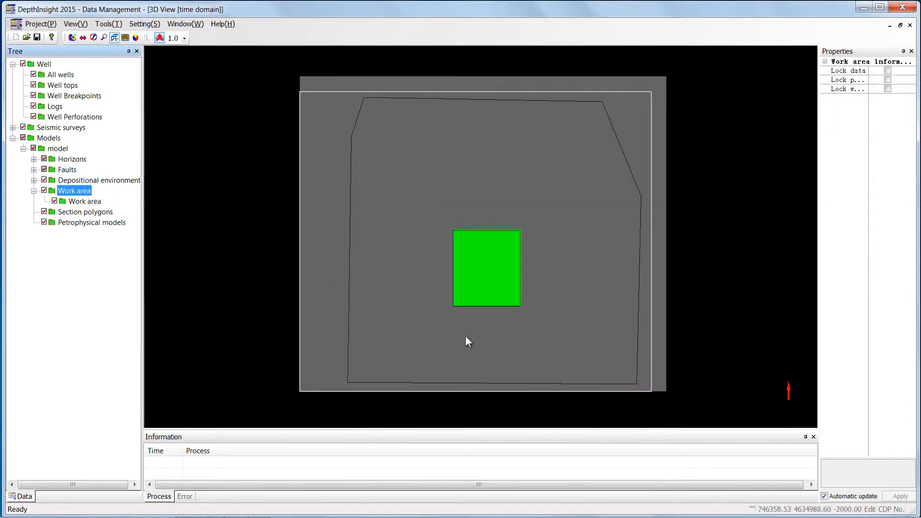
{"action": "left_click", "coordinate": [454, 297]}
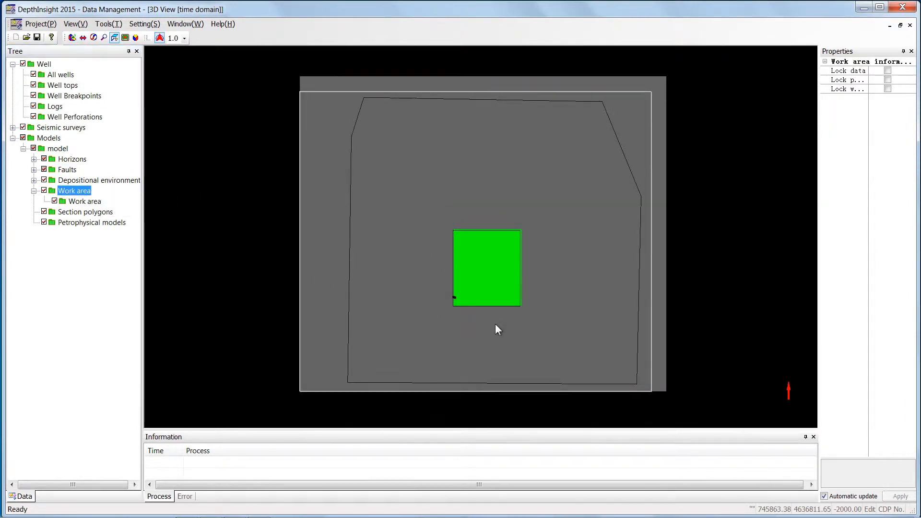
{"action": "left_click", "coordinate": [518, 368]}
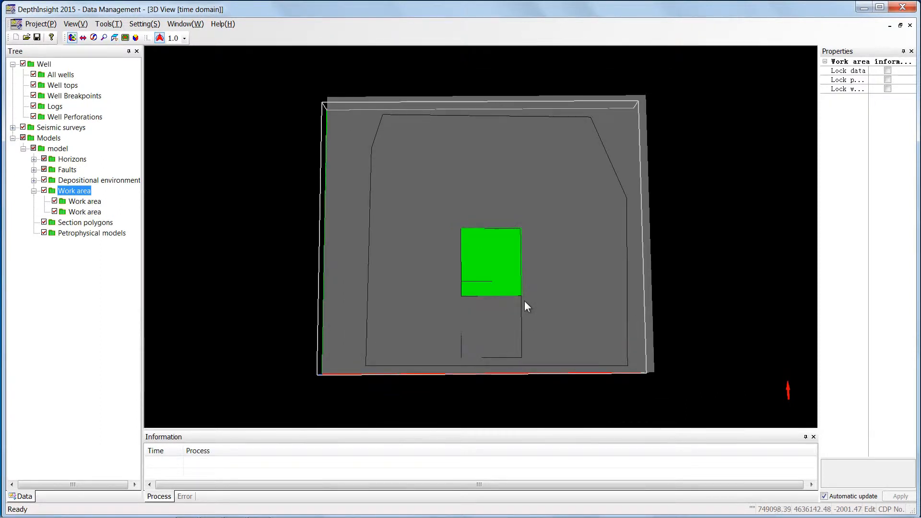
{"action": "scroll", "coordinate": [497, 295], "scroll_direction": "up", "scroll_amount": 2}
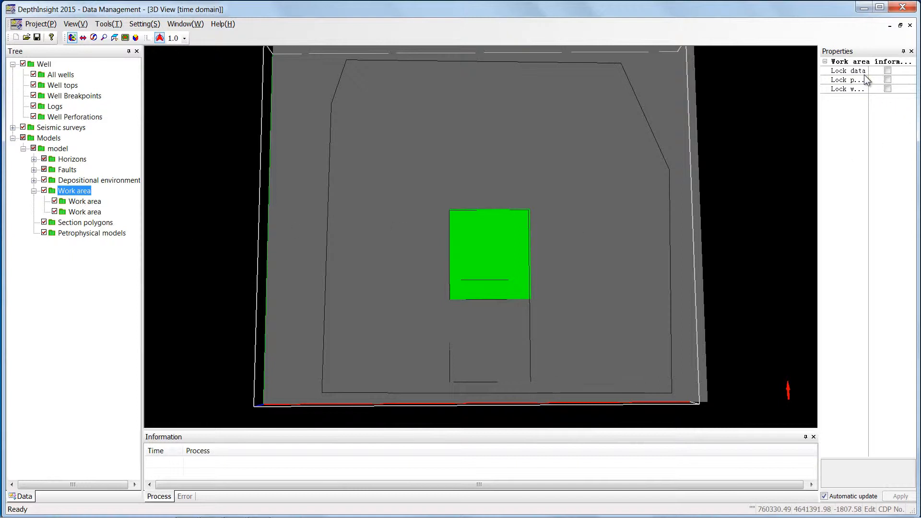
Step: Enable Lock property for the work areas and download the model data of the new work area
{"action": "left_click", "coordinate": [887, 80]}
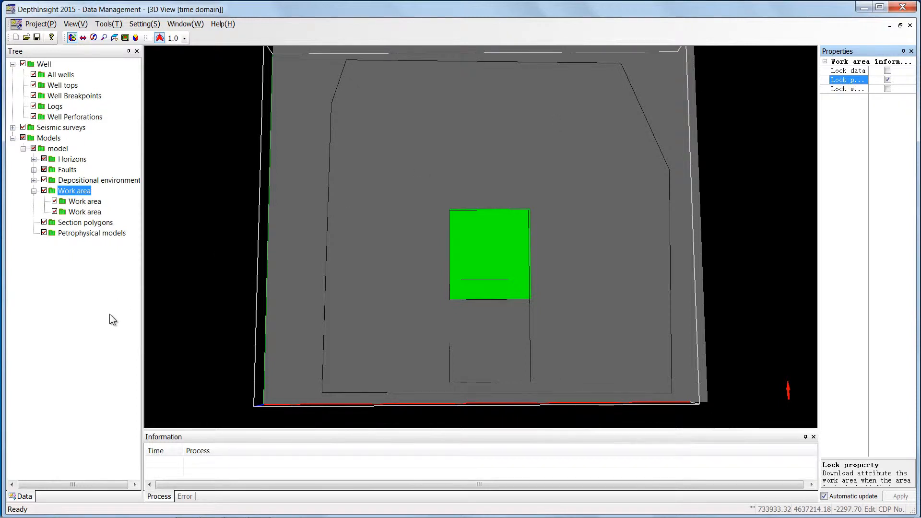
{"action": "right_click", "coordinate": [90, 213]}
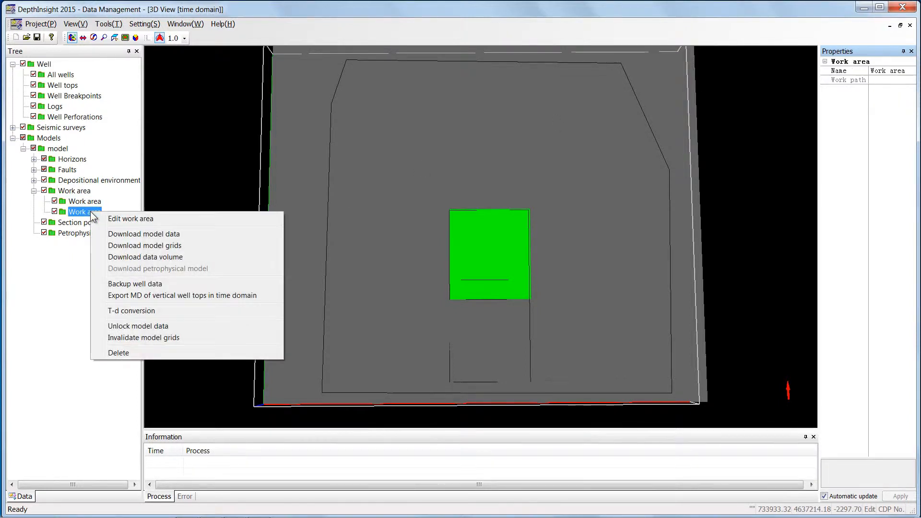
{"action": "left_click", "coordinate": [110, 234]}
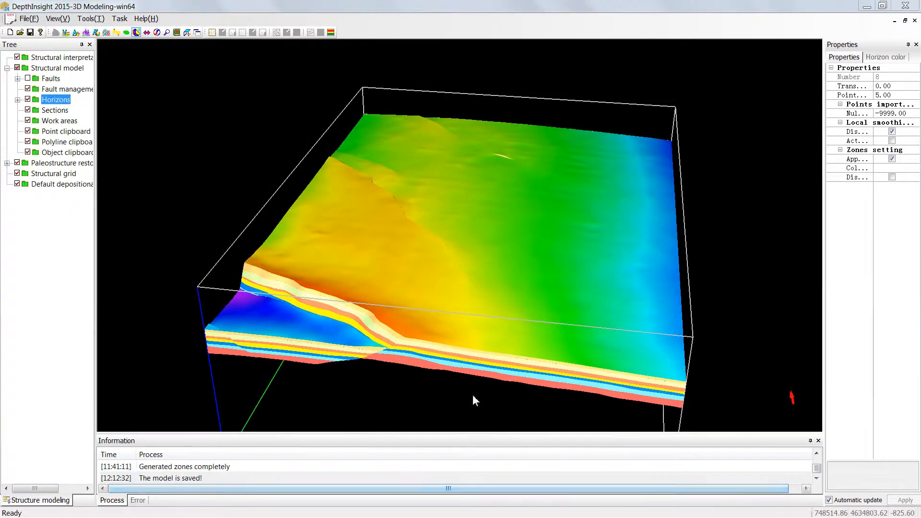
Step: In DepthInsight 3D Modeling, open velocity modeling and load the interval velocity model from Invel.info
{"action": "left_click_drag", "start_coordinate": [458, 212], "coordinate": [457, 205]}
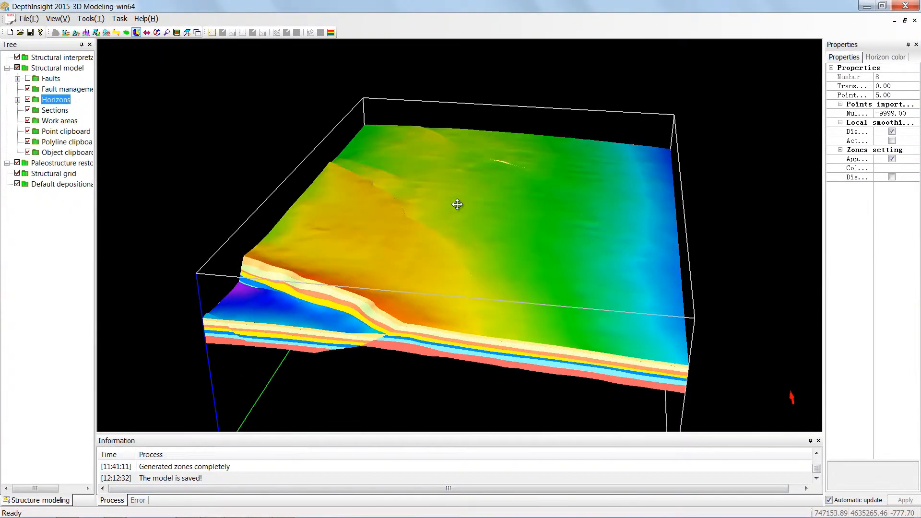
{"action": "left_click", "coordinate": [68, 32]}
{"action": "right_click", "coordinate": [70, 59]}
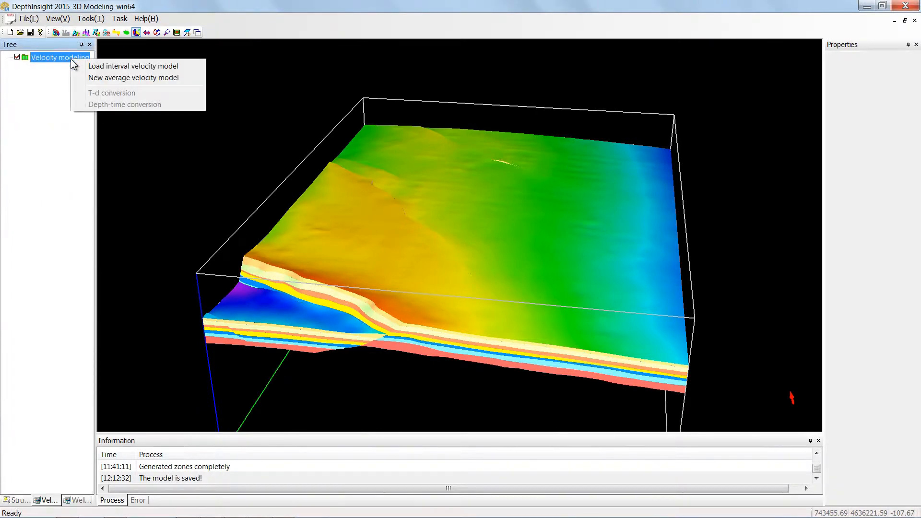
{"action": "left_click", "coordinate": [133, 66]}
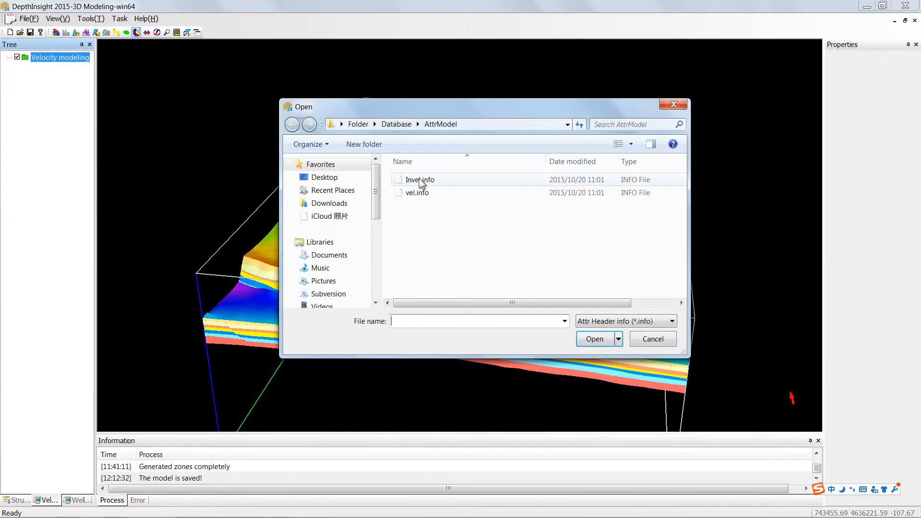
{"action": "left_click", "coordinate": [420, 180]}
{"action": "double_click", "coordinate": [420, 180]}
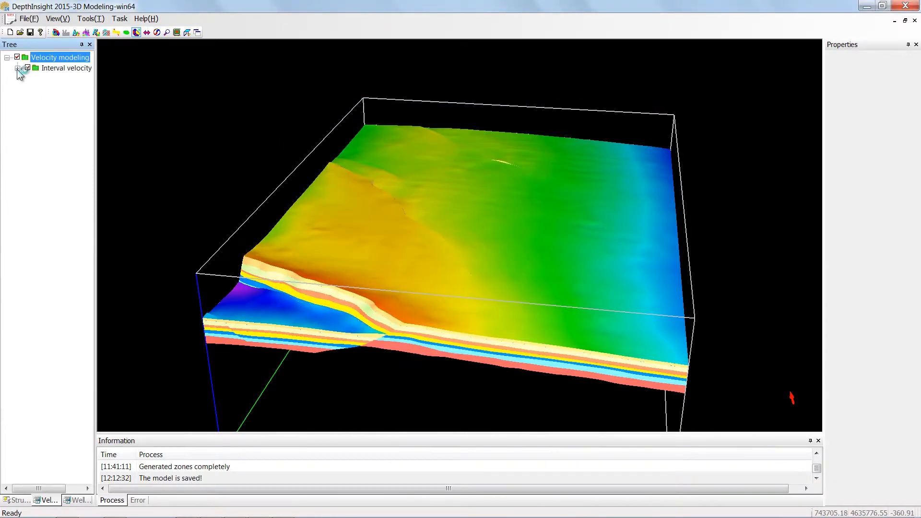
Step: Open the settings of the loaded interval velocity model and widen the SEGY parameter column
{"action": "right_click", "coordinate": [80, 71]}
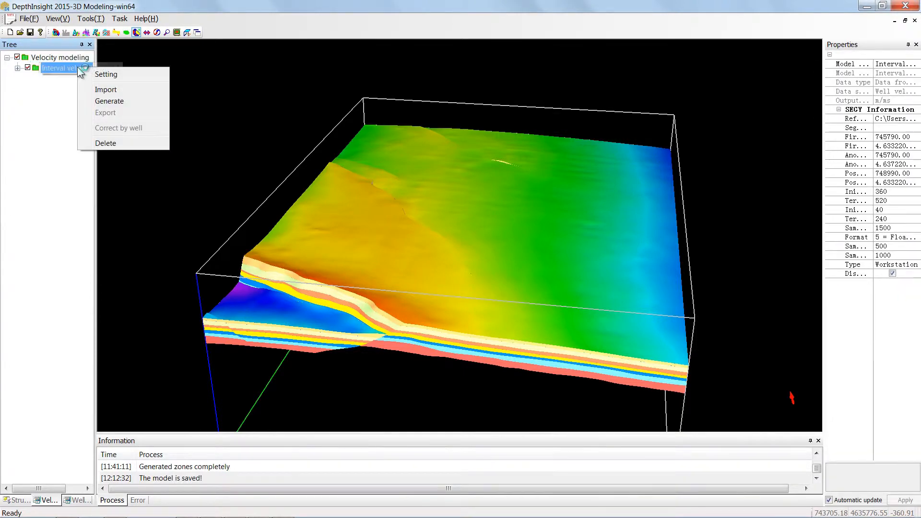
{"action": "left_click", "coordinate": [100, 74]}
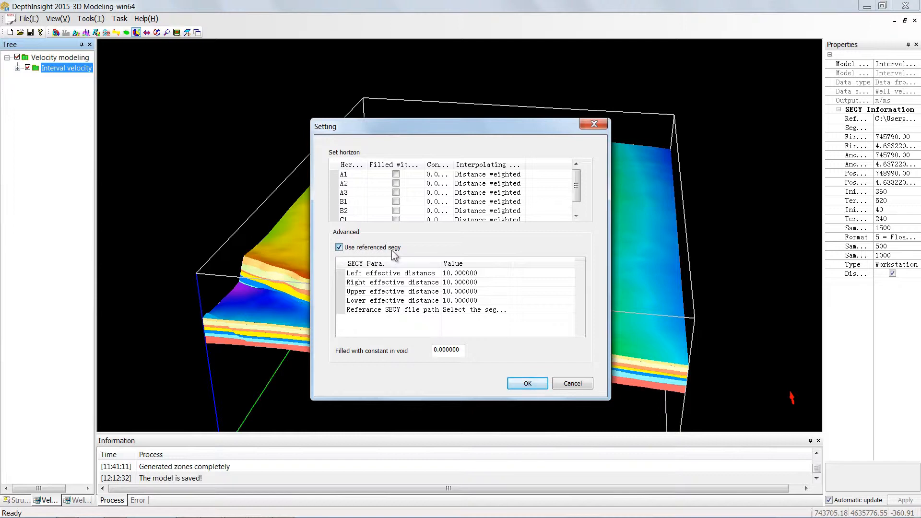
{"action": "left_click_drag", "start_coordinate": [440, 262], "coordinate": [449, 262]}
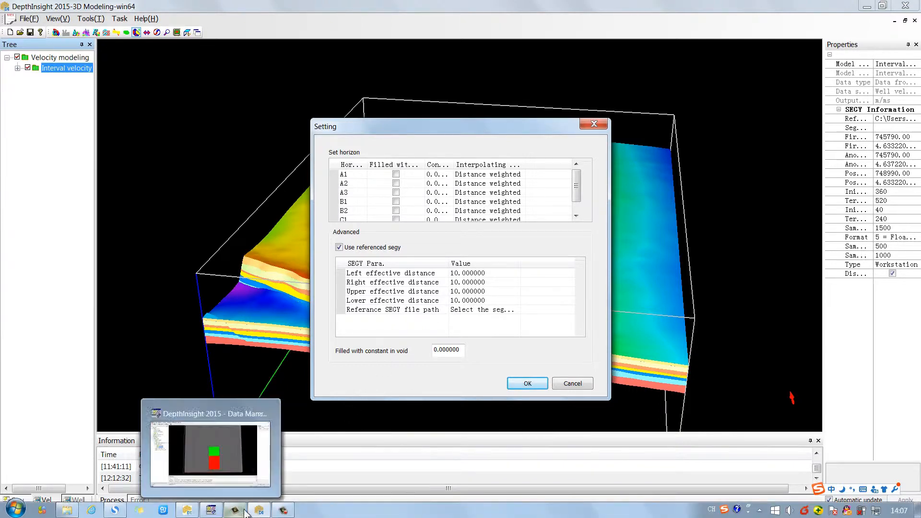
Step: Check the work area overlap in Data Management, then set the left, right and lower effective distances to 0 in the velocity settings
{"action": "left_click", "coordinate": [212, 511]}
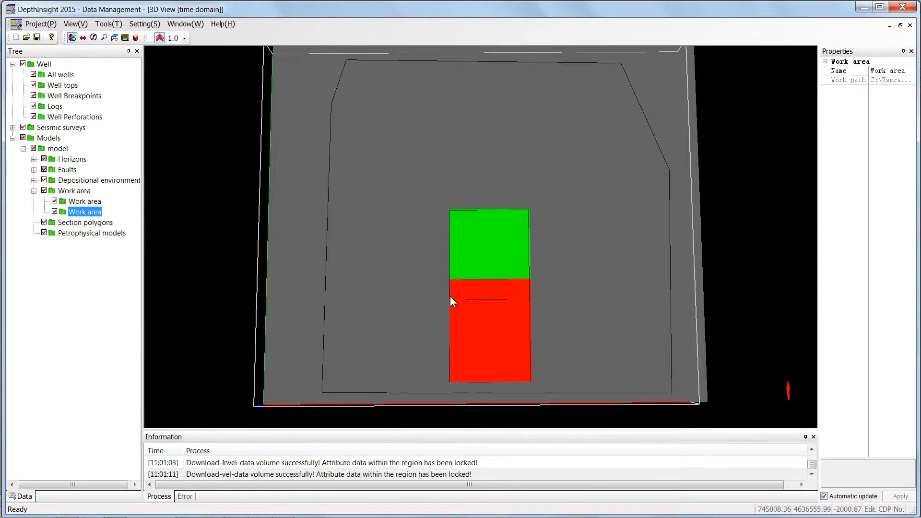
{"action": "left_click", "coordinate": [259, 510]}
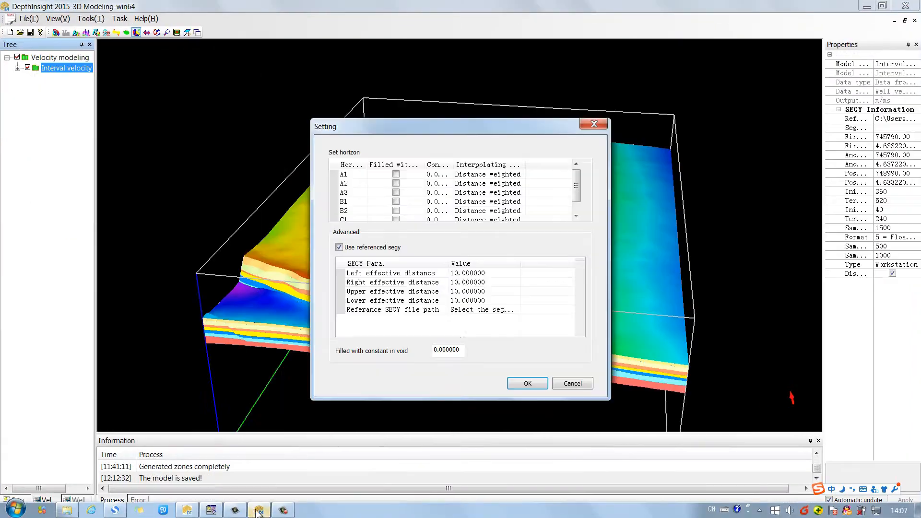
{"action": "left_click", "coordinate": [489, 274]}
{"action": "left_click_drag", "start_coordinate": [459, 272], "coordinate": [450, 300]}
{"action": "type", "text": "0"}
{"action": "left_click", "coordinate": [458, 283]}
{"action": "type", "text": "0"}
{"action": "left_click", "coordinate": [459, 301]}
{"action": "type", "text": "0"}
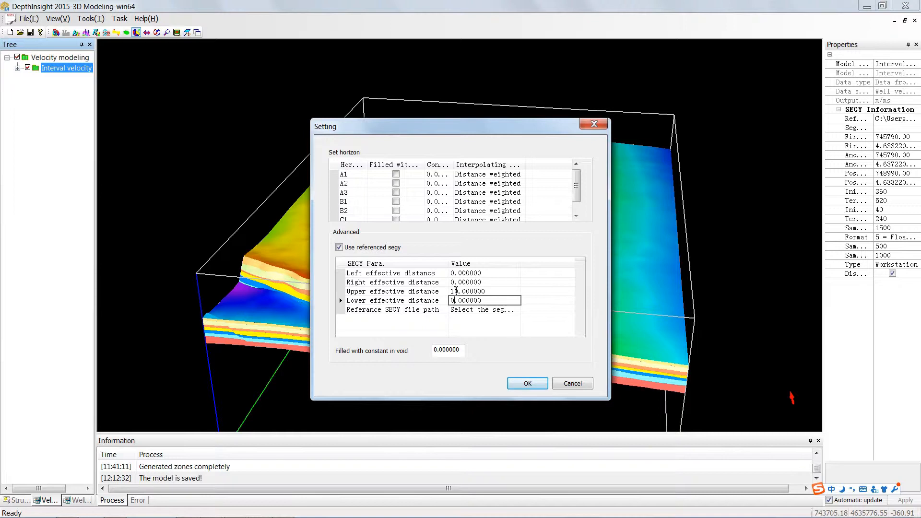
Step: Set the upper effective distance of the referenced SEGY to 20
{"action": "left_click_drag", "start_coordinate": [456, 291], "coordinate": [453, 291]}
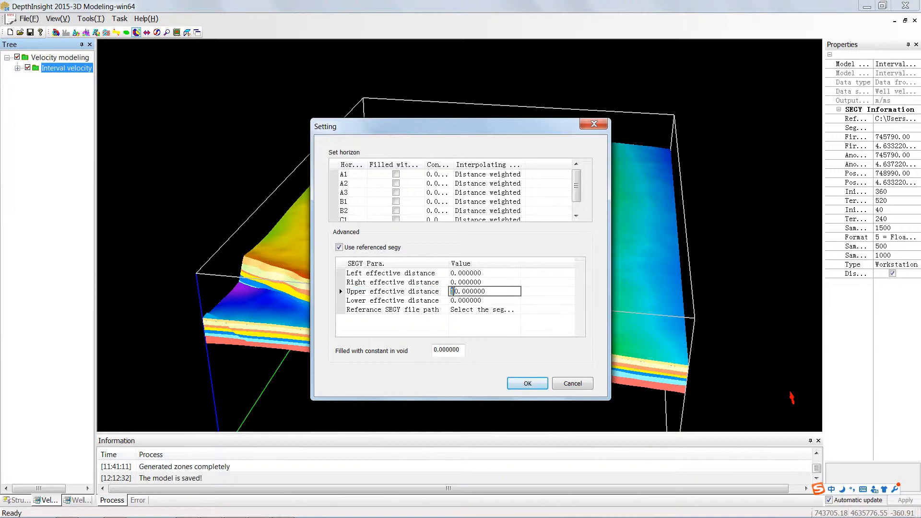
{"action": "type", "text": "2"}
{"action": "left_click", "coordinate": [459, 299]}
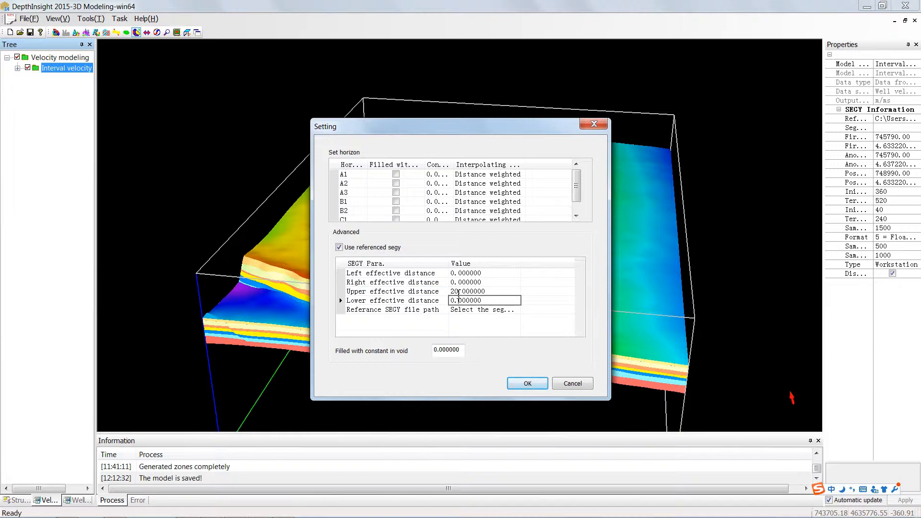
{"action": "left_click", "coordinate": [456, 291]}
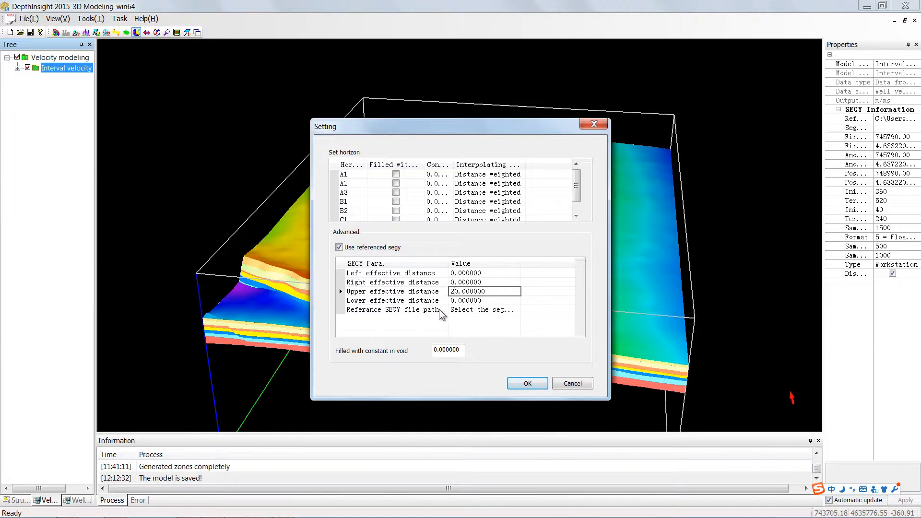
Step: Choose Invel.info as the reference SEGY file and apply the interval velocity settings
{"action": "left_click", "coordinate": [518, 311]}
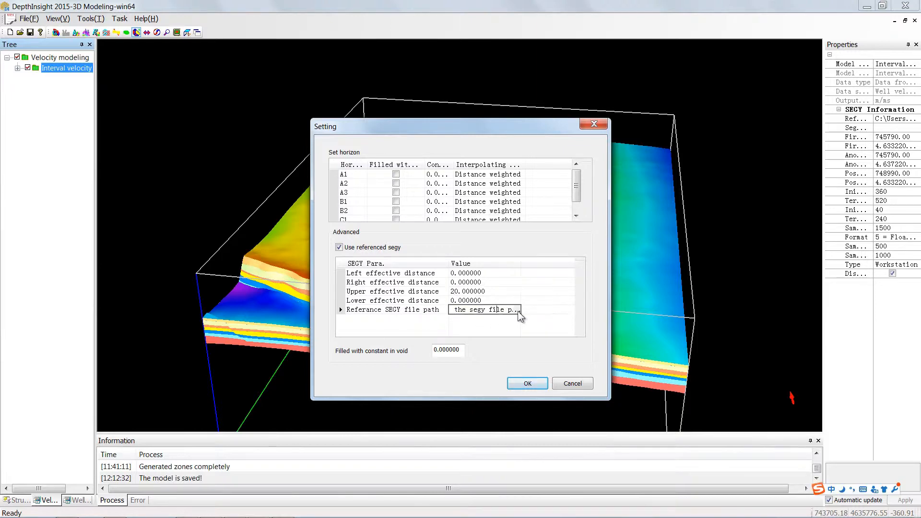
{"action": "left_click", "coordinate": [516, 311]}
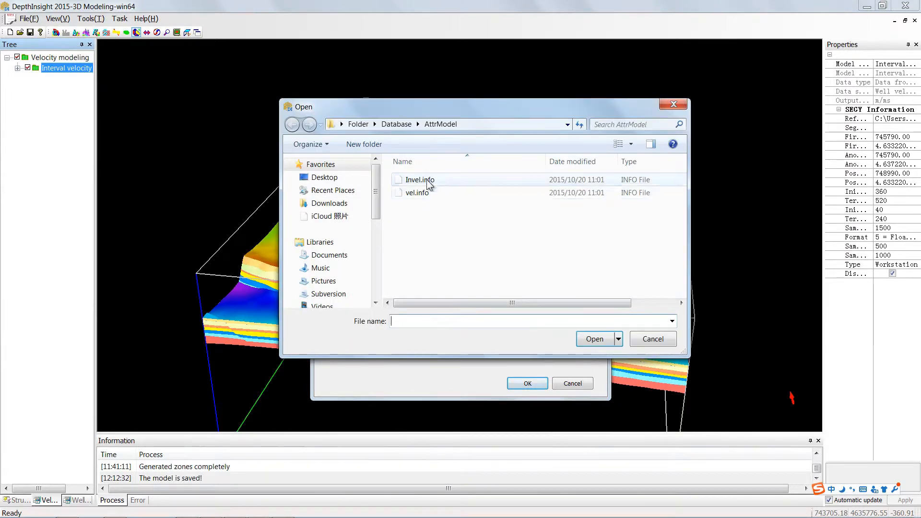
{"action": "left_click", "coordinate": [422, 180]}
{"action": "left_click", "coordinate": [597, 339]}
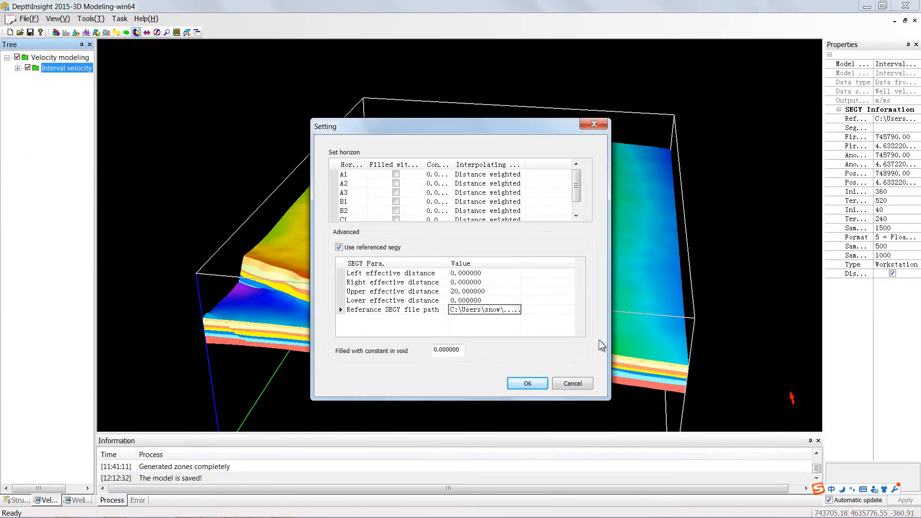
{"action": "left_click", "coordinate": [544, 384]}
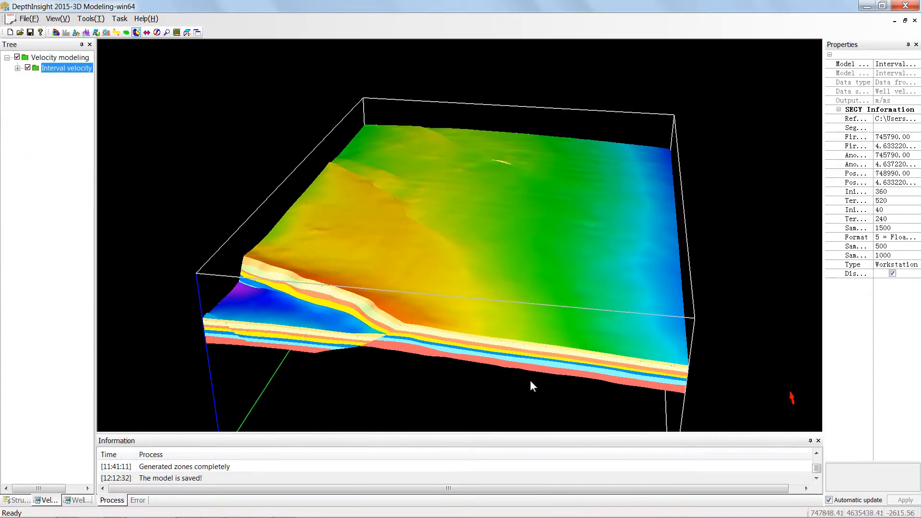
Step: Create a new average velocity model under Velocity modeling
{"action": "right_click", "coordinate": [77, 58]}
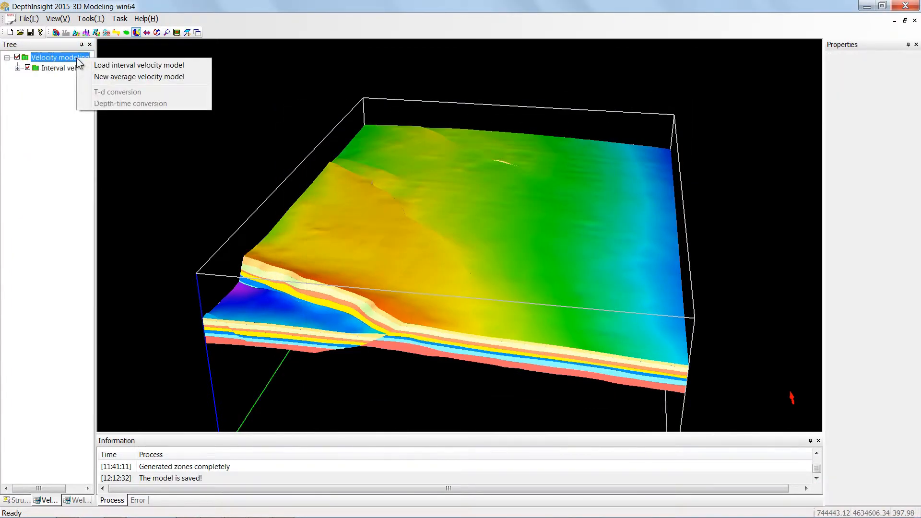
{"action": "left_click", "coordinate": [101, 76]}
{"action": "left_click", "coordinate": [73, 79]}
Step: Start exporting the average velocity model in .info format and set vel.info in AttrModel as the save file, allowing it to be replaced
{"action": "right_click", "coordinate": [72, 80]}
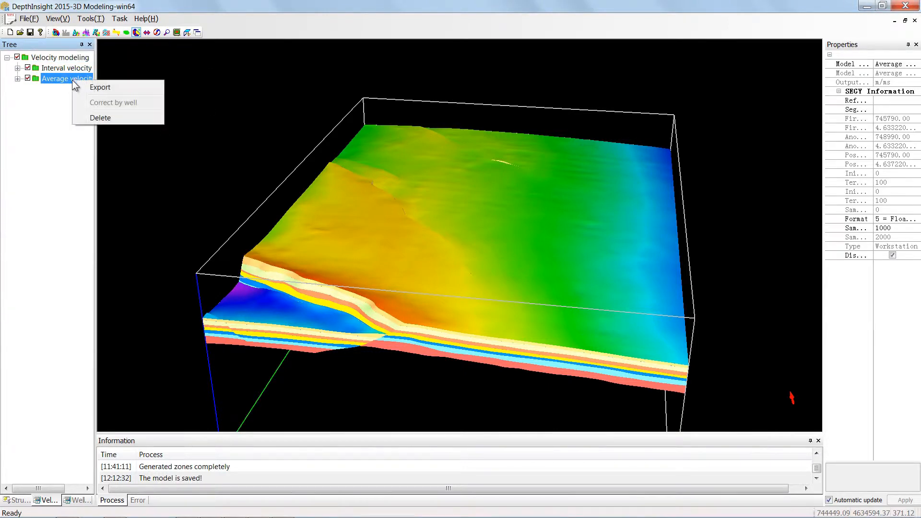
{"action": "key", "text": "Escape"}
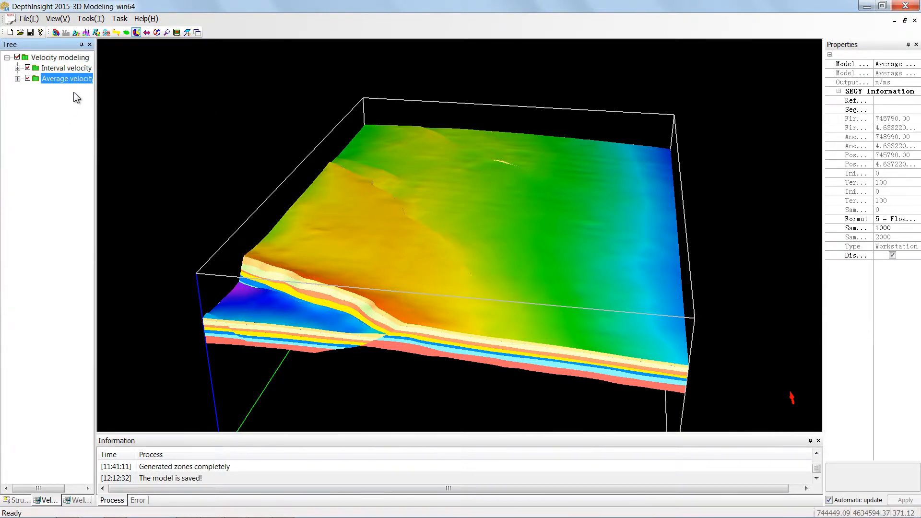
{"action": "right_click", "coordinate": [76, 80]}
{"action": "left_click", "coordinate": [91, 89]}
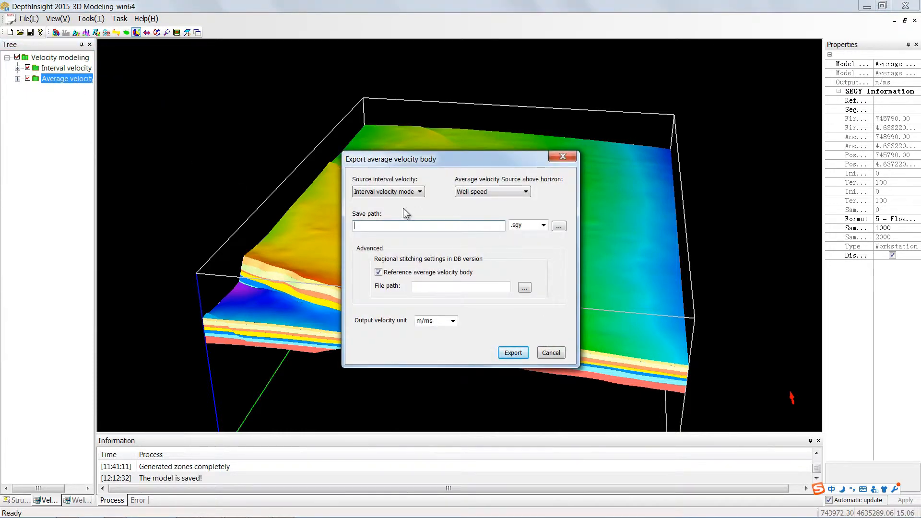
{"action": "left_click", "coordinate": [543, 224]}
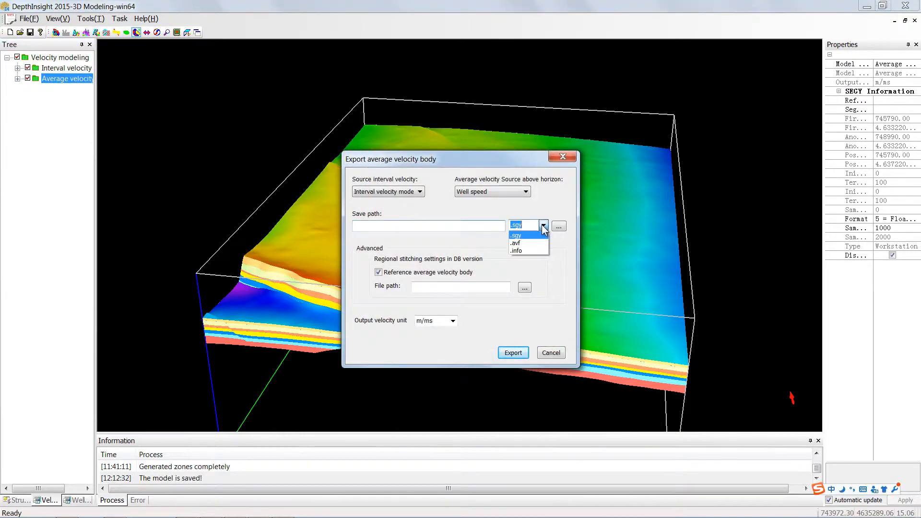
{"action": "left_click", "coordinate": [529, 250]}
{"action": "left_click", "coordinate": [558, 226]}
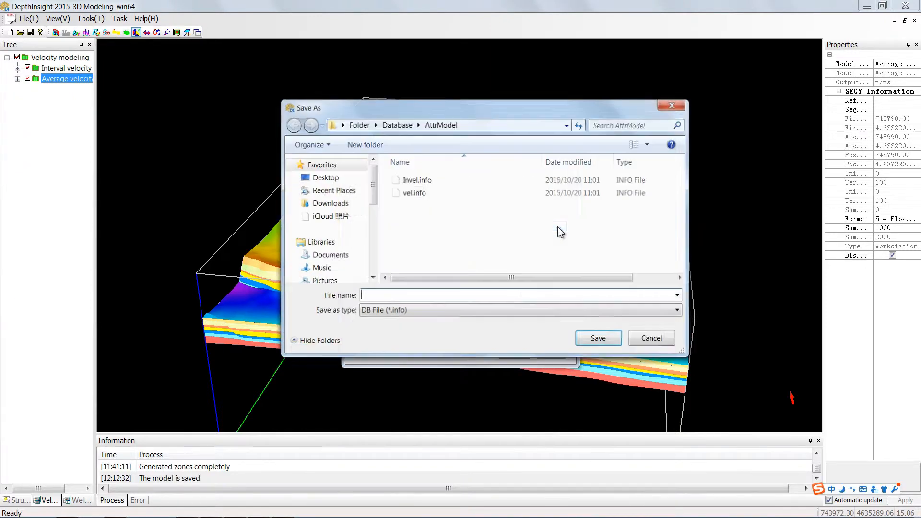
{"action": "double_click", "coordinate": [422, 194]}
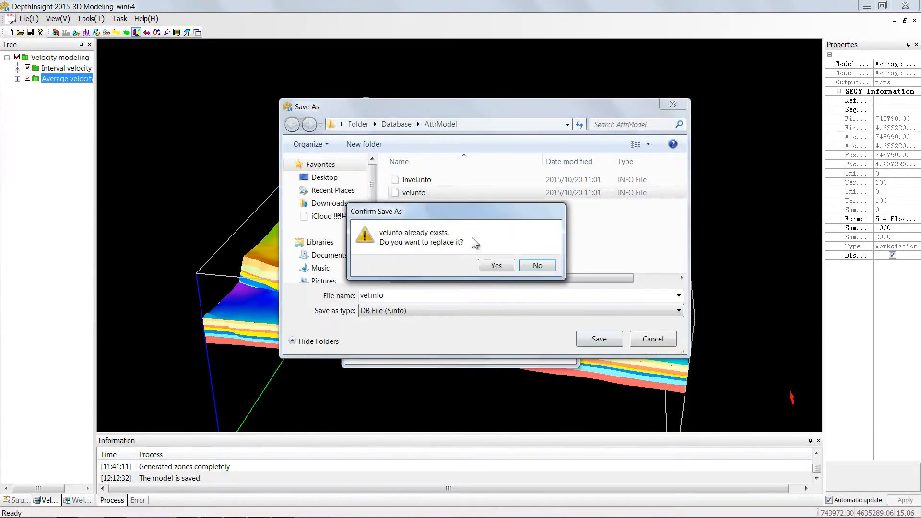
{"action": "left_click", "coordinate": [497, 266]}
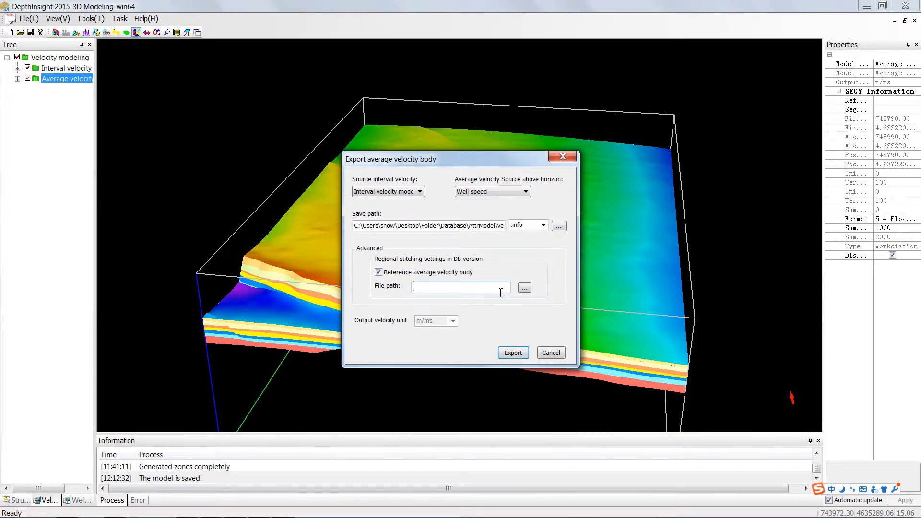
Step: Use vel.info, picked as a DB SEGY file, as the reference average velocity body and run the export
{"action": "left_click", "coordinate": [525, 287]}
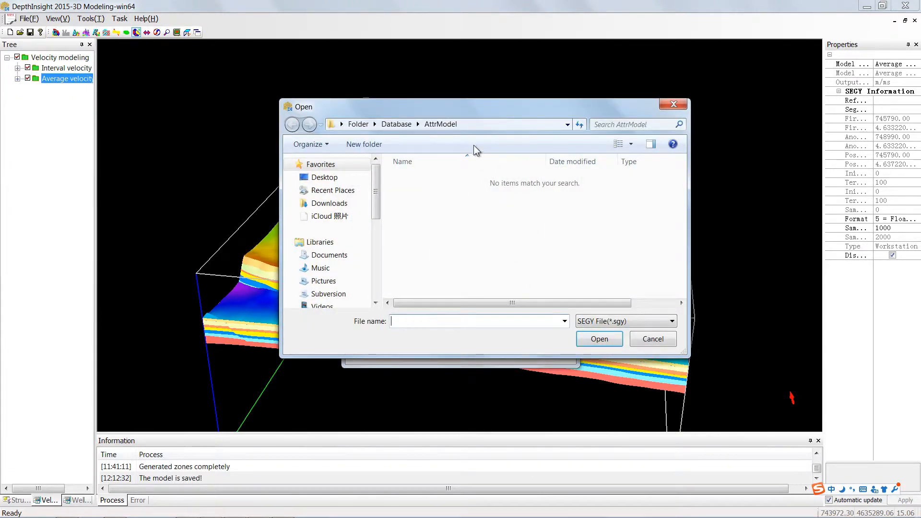
{"action": "left_click", "coordinate": [595, 328]}
{"action": "left_click", "coordinate": [600, 343]}
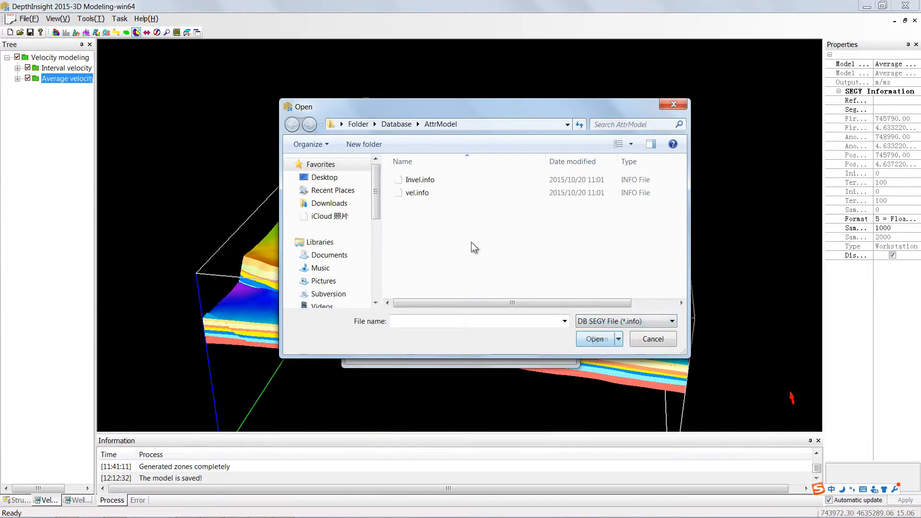
{"action": "left_click", "coordinate": [427, 193]}
{"action": "left_click", "coordinate": [595, 339]}
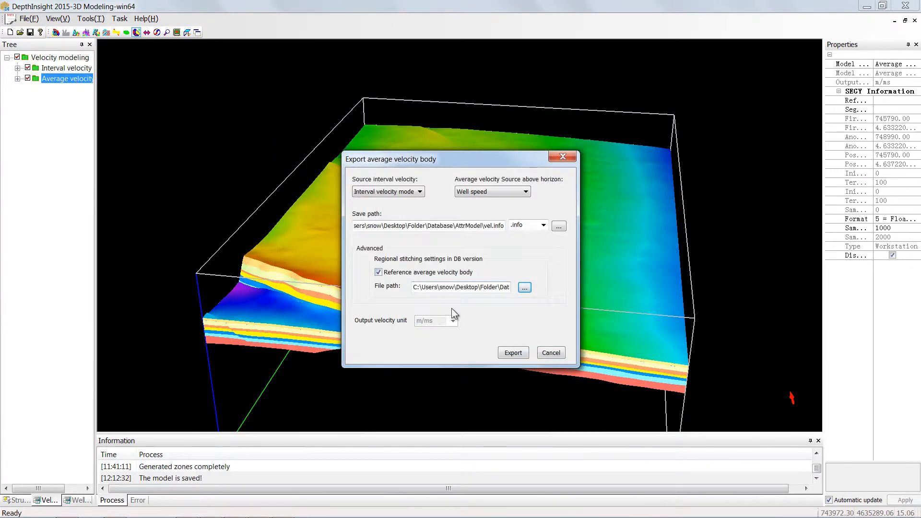
{"action": "left_click", "coordinate": [521, 355]}
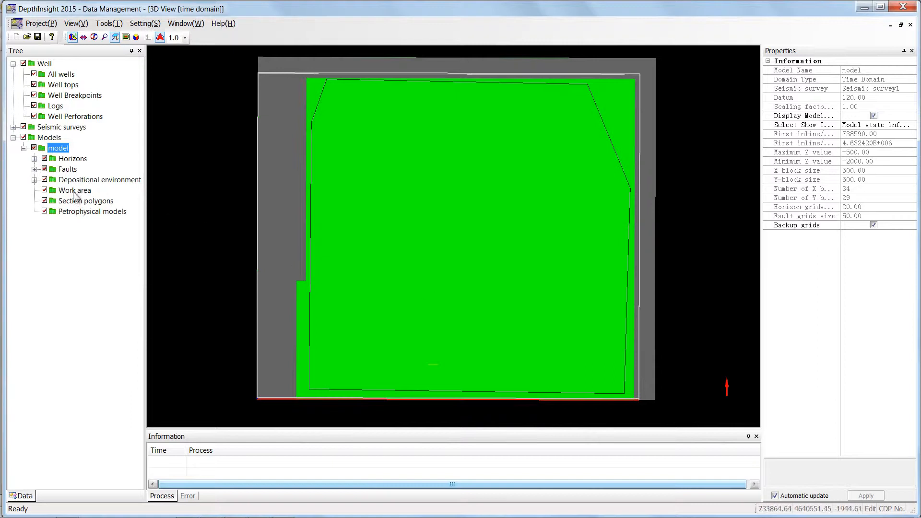
Step: In Data Management, edit the default depositional environment boundary and move its 5th and 6th points slightly inward
{"action": "left_click", "coordinate": [34, 180]}
{"action": "left_click", "coordinate": [97, 190]}
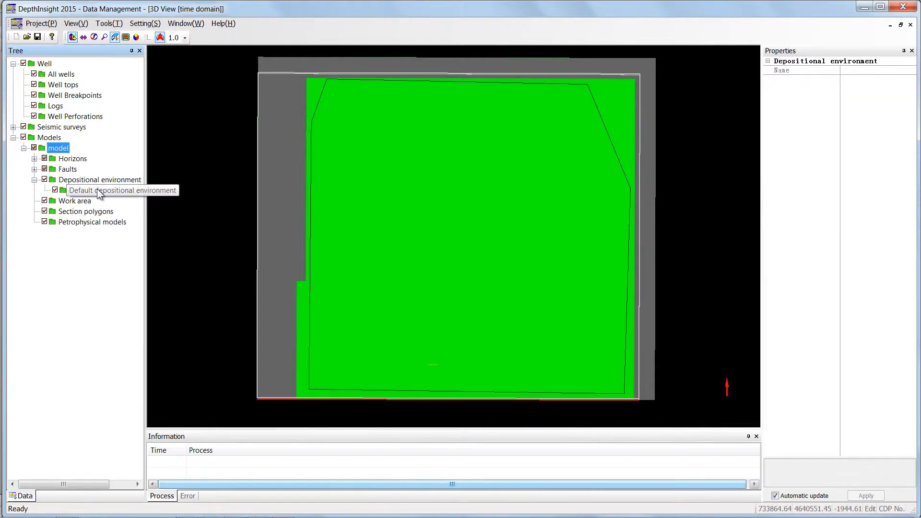
{"action": "right_click", "coordinate": [97, 190]}
{"action": "left_click", "coordinate": [136, 196]}
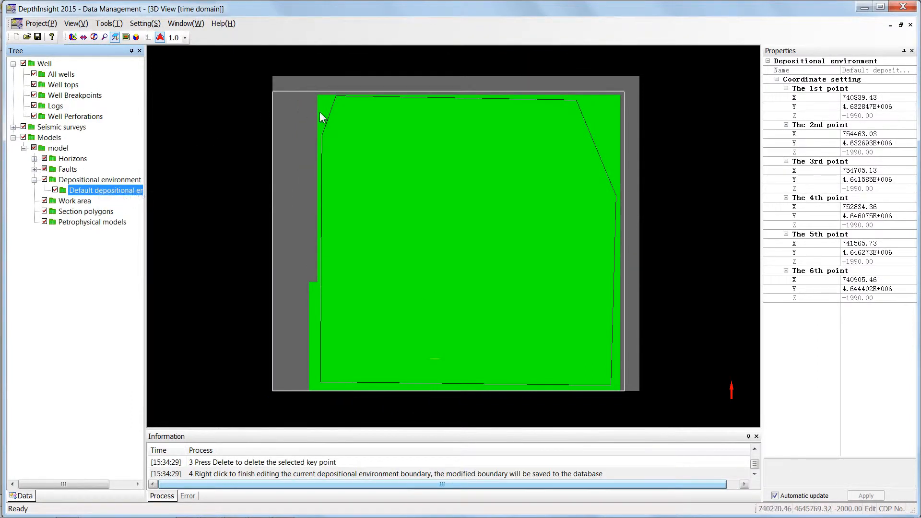
{"action": "left_click", "coordinate": [335, 96]}
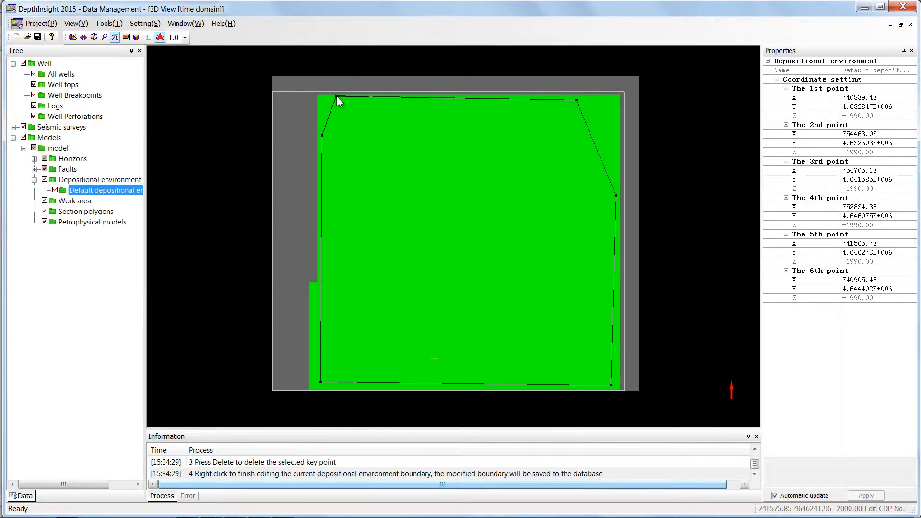
{"action": "left_click_drag", "start_coordinate": [335, 95], "coordinate": [336, 97]}
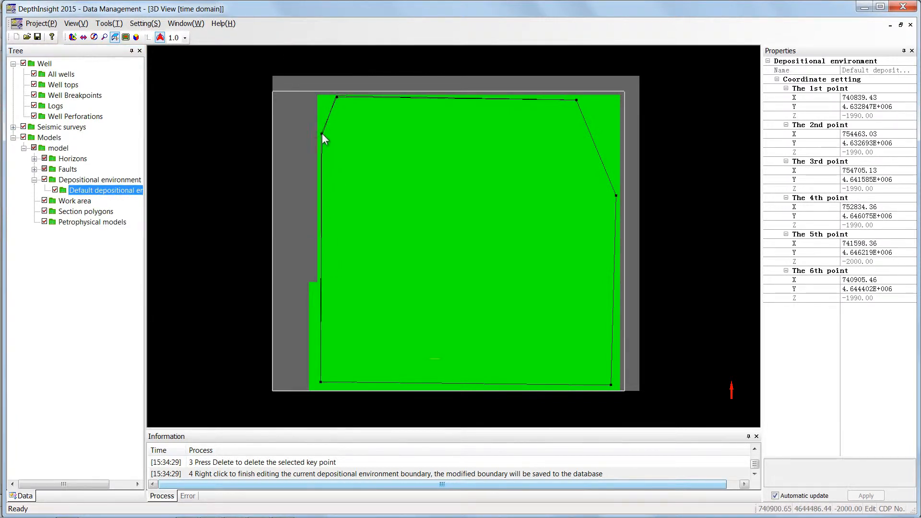
{"action": "left_click_drag", "start_coordinate": [321, 133], "coordinate": [324, 137]}
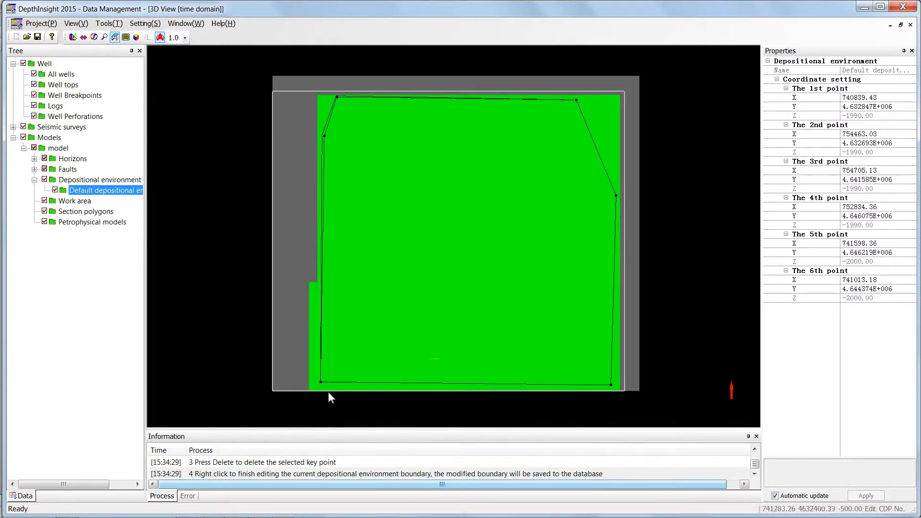
Step: Move the 2nd, 3rd and 4th points of the depositional environment boundary slightly inward and finish editing to save it
{"action": "left_click_drag", "start_coordinate": [610, 383], "coordinate": [609, 384]}
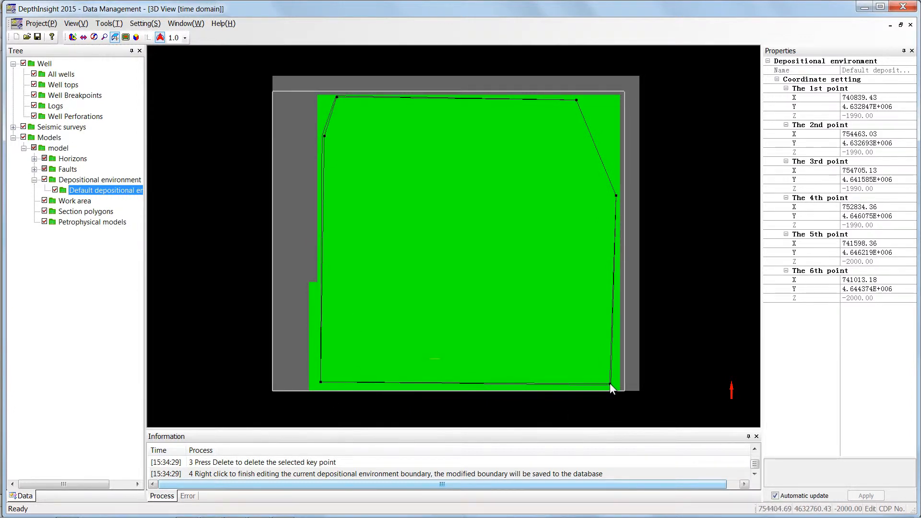
{"action": "left_click_drag", "start_coordinate": [615, 194], "coordinate": [614, 195]}
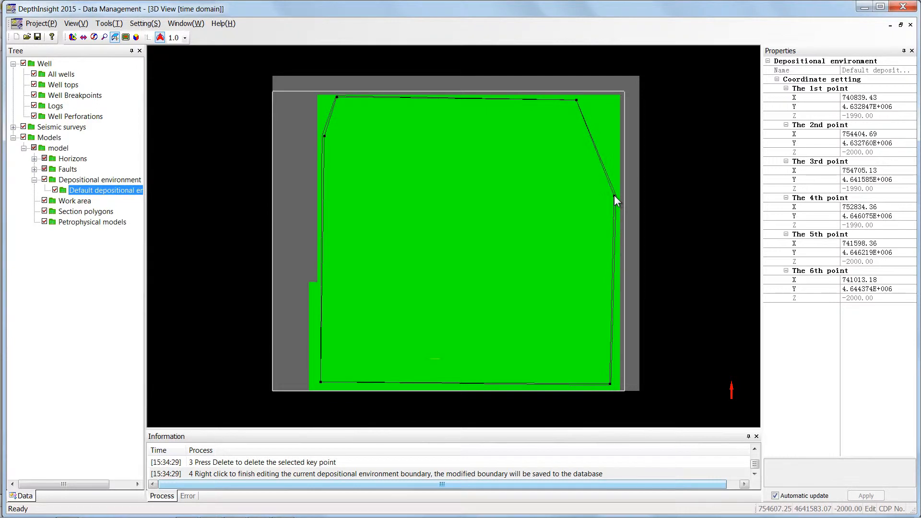
{"action": "left_click_drag", "start_coordinate": [575, 100], "coordinate": [575, 101]}
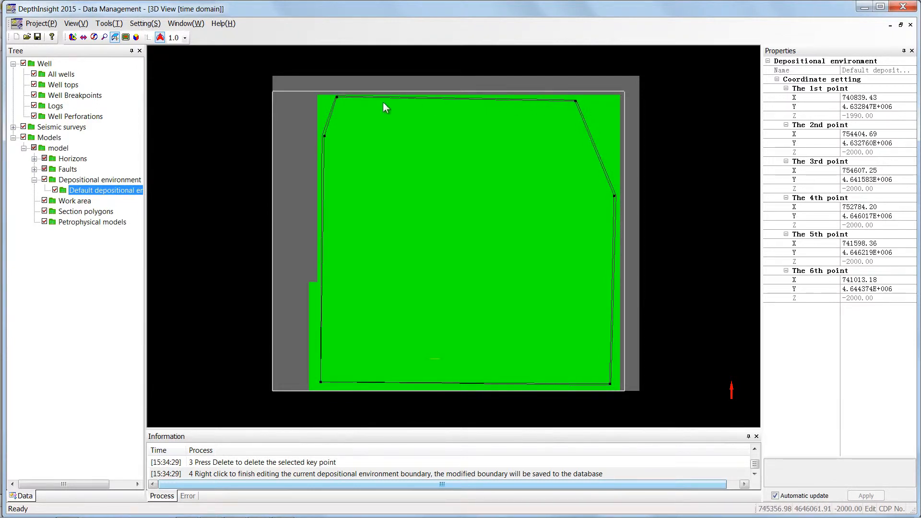
{"action": "right_click", "coordinate": [486, 158]}
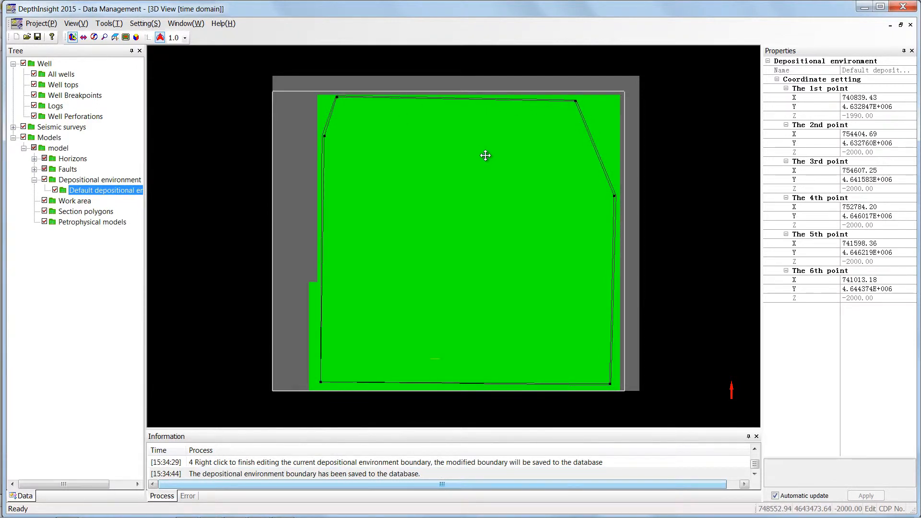
{"action": "left_click_drag", "start_coordinate": [485, 155], "coordinate": [487, 160]}
{"action": "right_click_drag", "start_coordinate": [526, 167], "coordinate": [534, 202]}
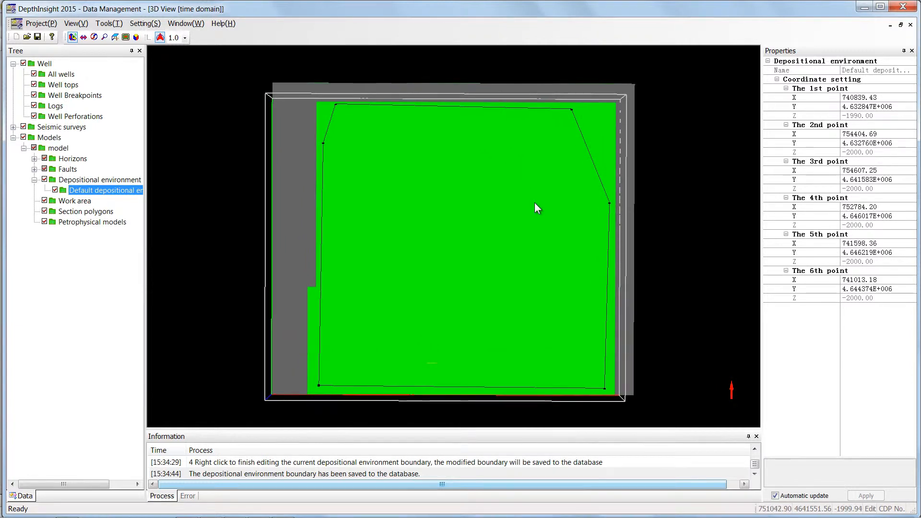
{"action": "left_click_drag", "start_coordinate": [534, 202], "coordinate": [534, 194]}
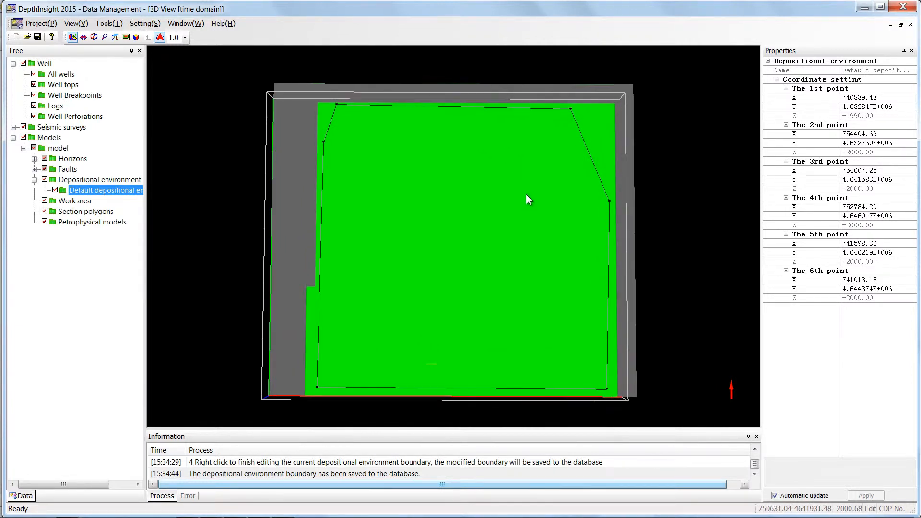
Step: Create a depth-domain model named model-depth from the time-domain model, changing the lower left corner's Z value, and save it
{"action": "left_click", "coordinate": [34, 179]}
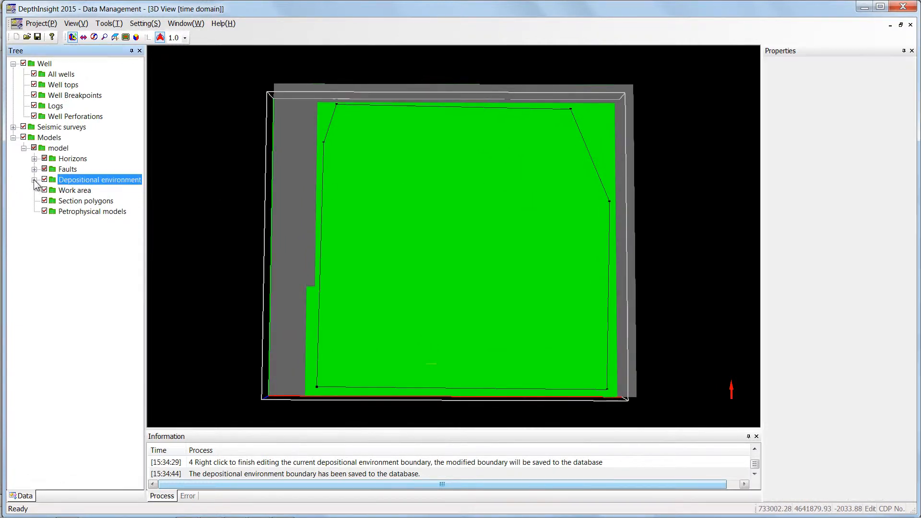
{"action": "right_click", "coordinate": [62, 149]}
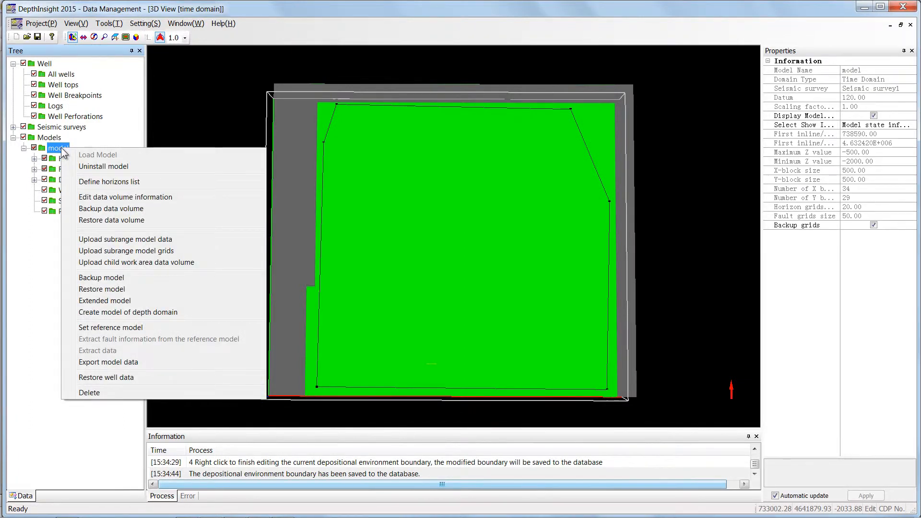
{"action": "left_click", "coordinate": [166, 312]}
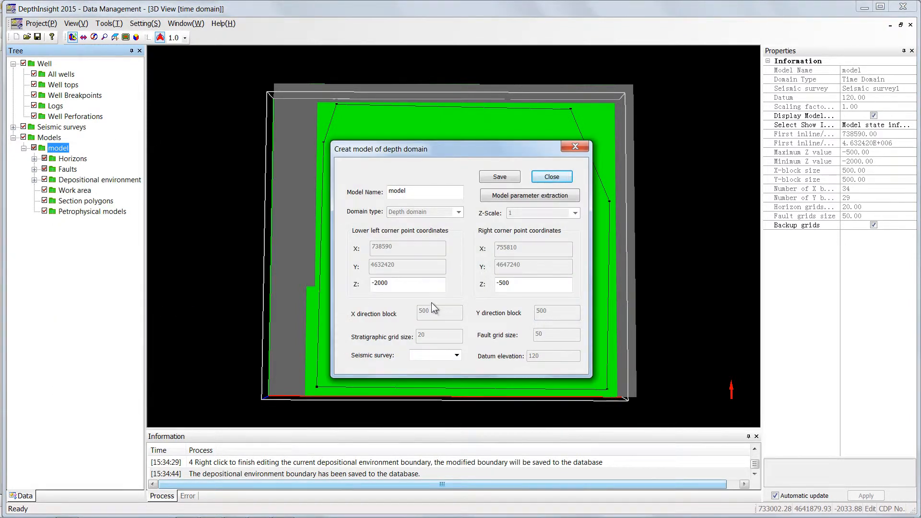
{"action": "left_click", "coordinate": [425, 193]}
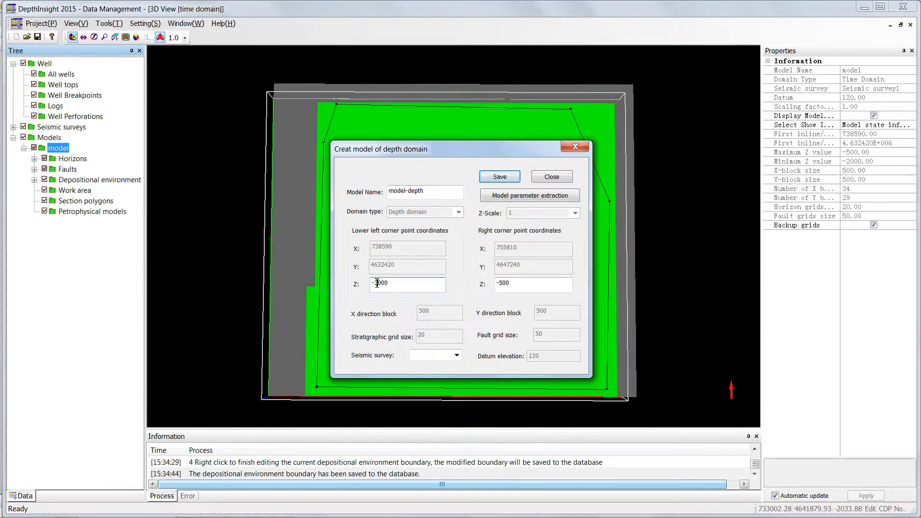
{"action": "left_click", "coordinate": [497, 177]}
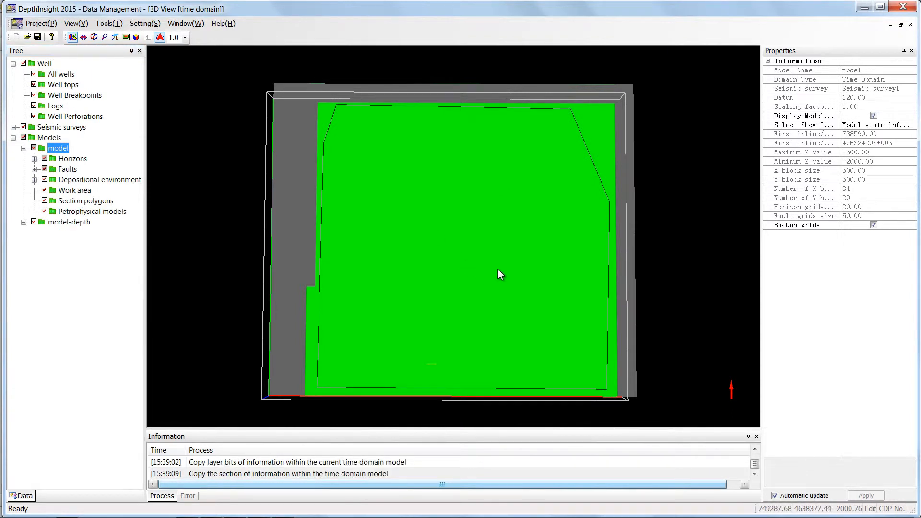
Step: Expand the model-depth model and extract the project's Z-range
{"action": "left_click", "coordinate": [72, 220]}
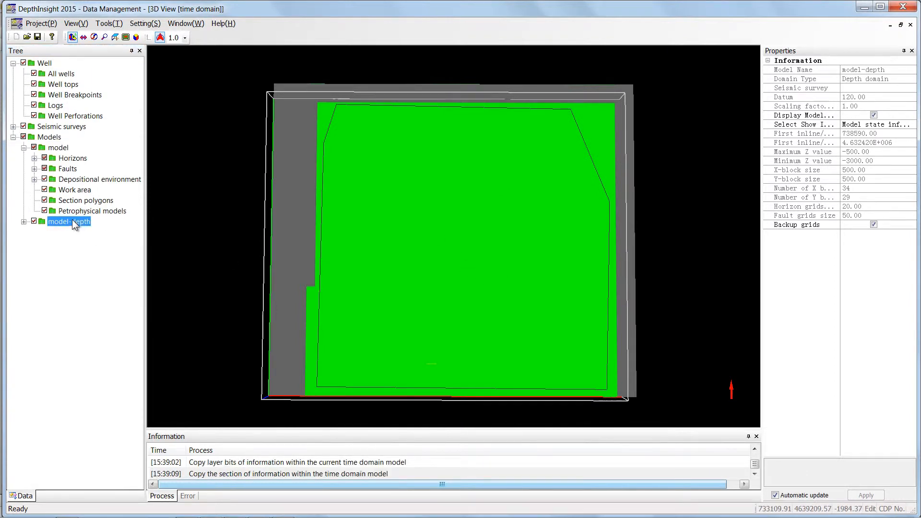
{"action": "left_click", "coordinate": [23, 222]}
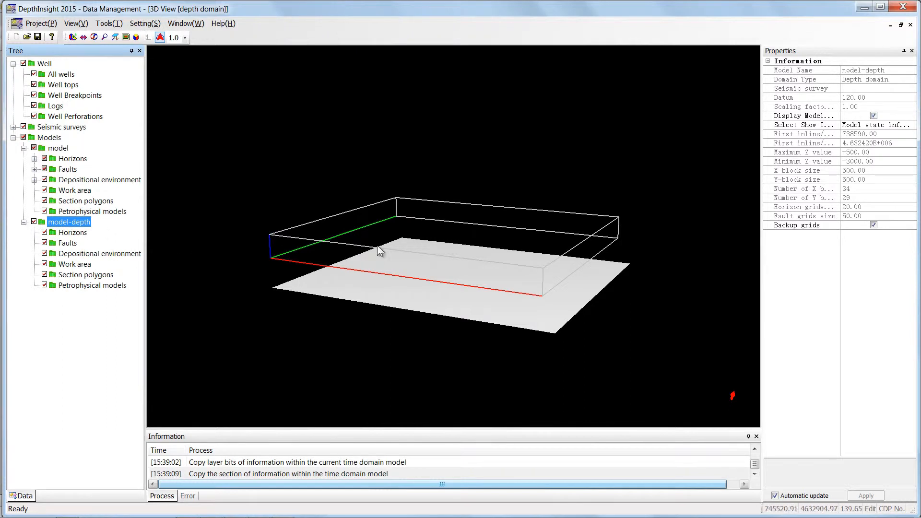
{"action": "left_click", "coordinate": [40, 23]}
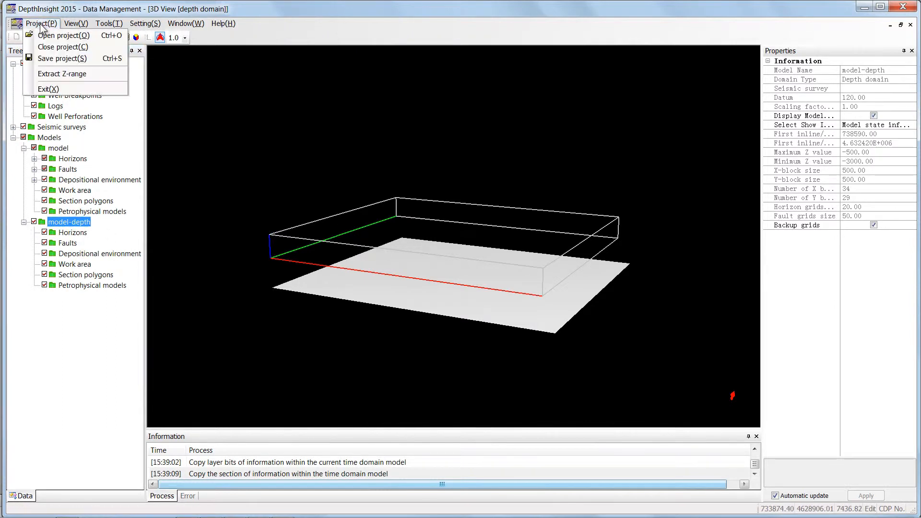
{"action": "left_click", "coordinate": [62, 74]}
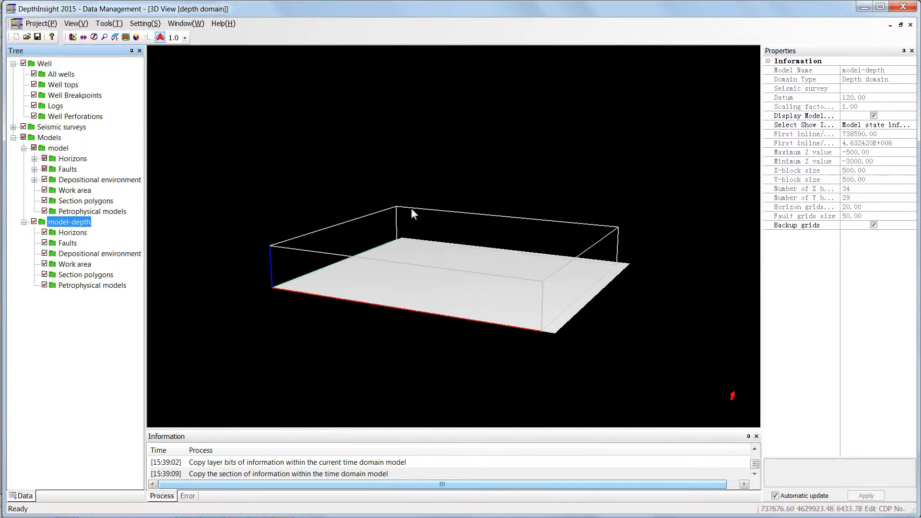
{"action": "left_click", "coordinate": [72, 37]}
{"action": "mouse_move", "coordinate": [485, 263]}
{"action": "left_mouse_down"}
{"action": "mouse_move", "coordinate": [508, 257]}
{"action": "mouse_move", "coordinate": [488, 265]}
{"action": "left_mouse_up"}
Step: Load the model-depth model into the depth-domain 3D view
{"action": "right_click", "coordinate": [84, 226]}
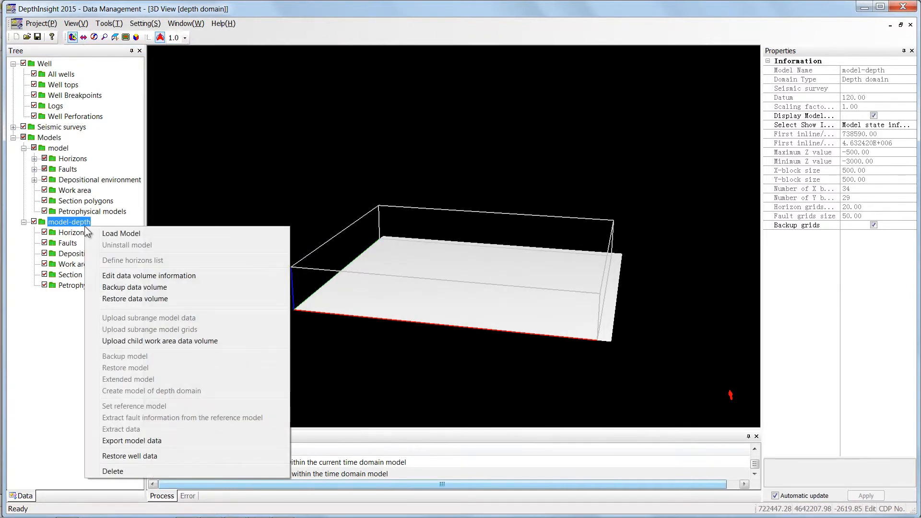
{"action": "left_click", "coordinate": [96, 231]}
{"action": "left_click_drag", "start_coordinate": [556, 298], "coordinate": [613, 366]}
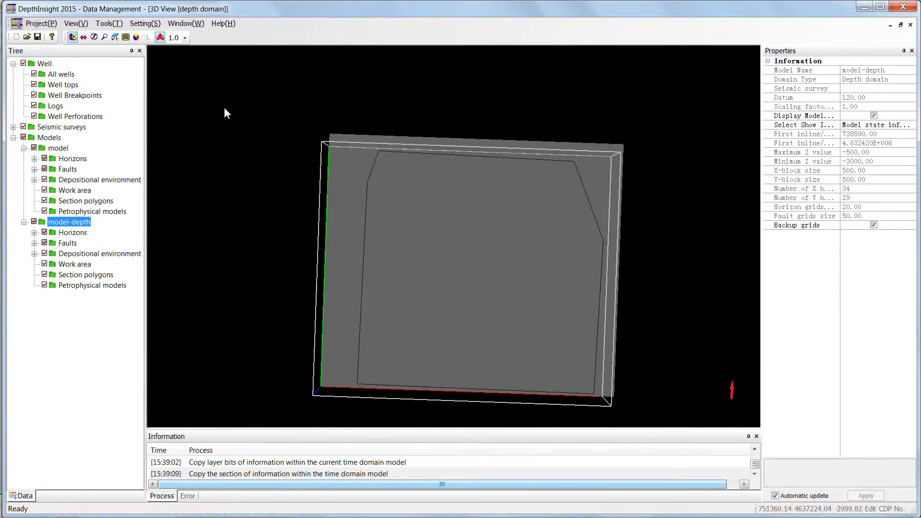
{"action": "left_click", "coordinate": [115, 37]}
{"action": "left_click_drag", "start_coordinate": [514, 187], "coordinate": [577, 181]}
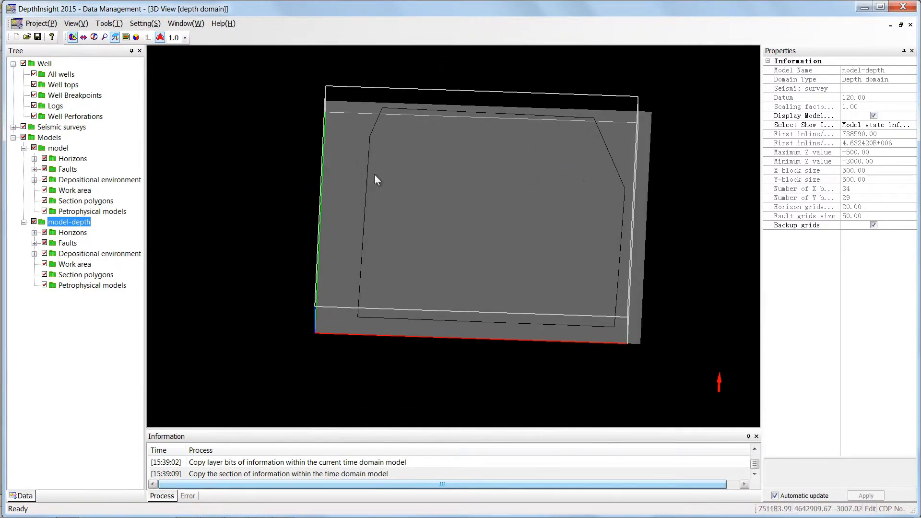
Step: Edit model-depth's default depositional environment boundary, moving the 5th point slightly inward to X 741599.10, Y 4.646200E+006, and save it
{"action": "left_click", "coordinate": [34, 254]}
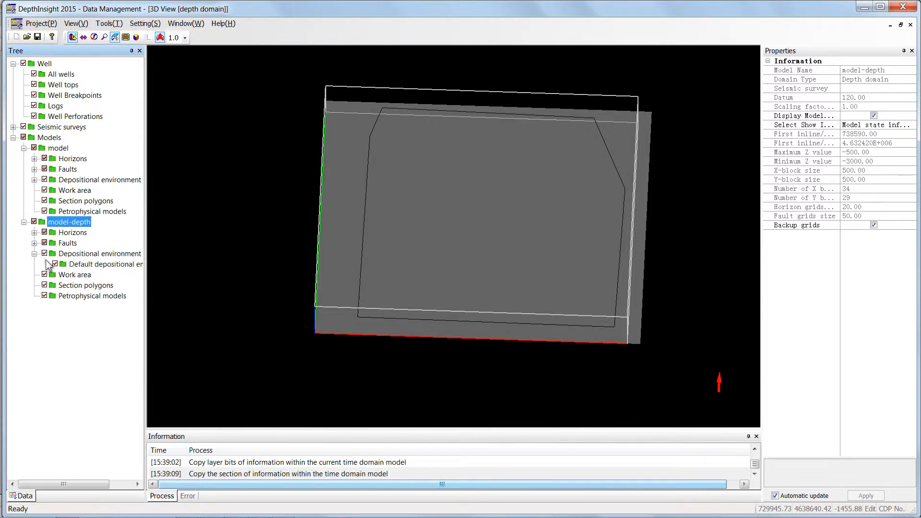
{"action": "left_click", "coordinate": [107, 267]}
{"action": "right_click", "coordinate": [119, 264]}
{"action": "left_click", "coordinate": [123, 269]}
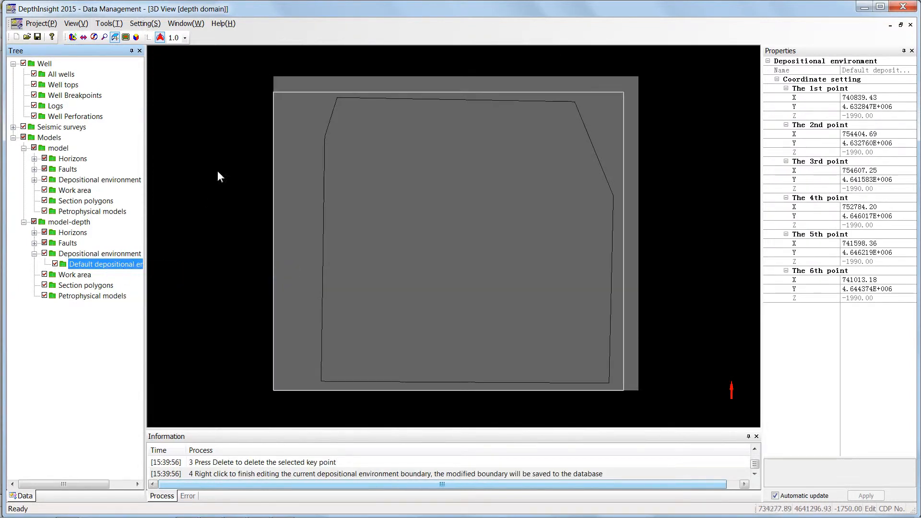
{"action": "right_click", "coordinate": [337, 97]}
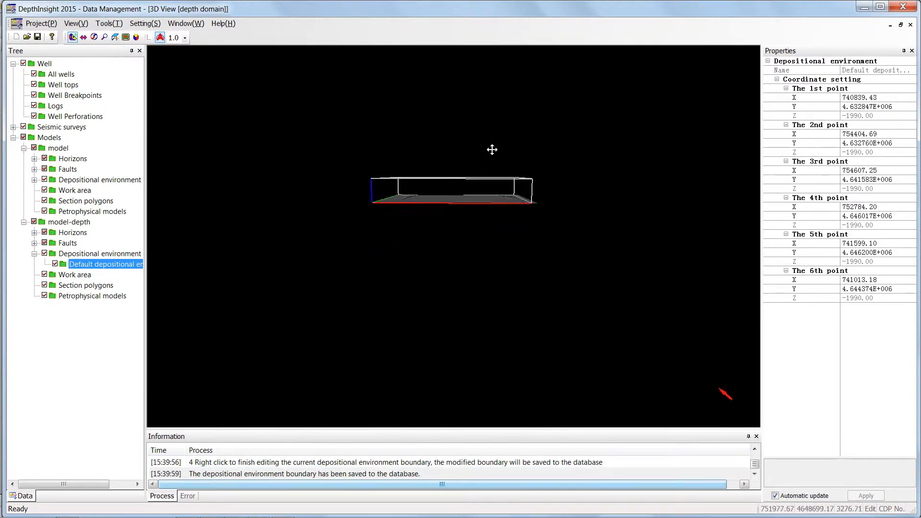
{"action": "left_click_drag", "start_coordinate": [492, 150], "coordinate": [467, 181]}
{"action": "right_click_drag", "start_coordinate": [504, 221], "coordinate": [587, 384]}
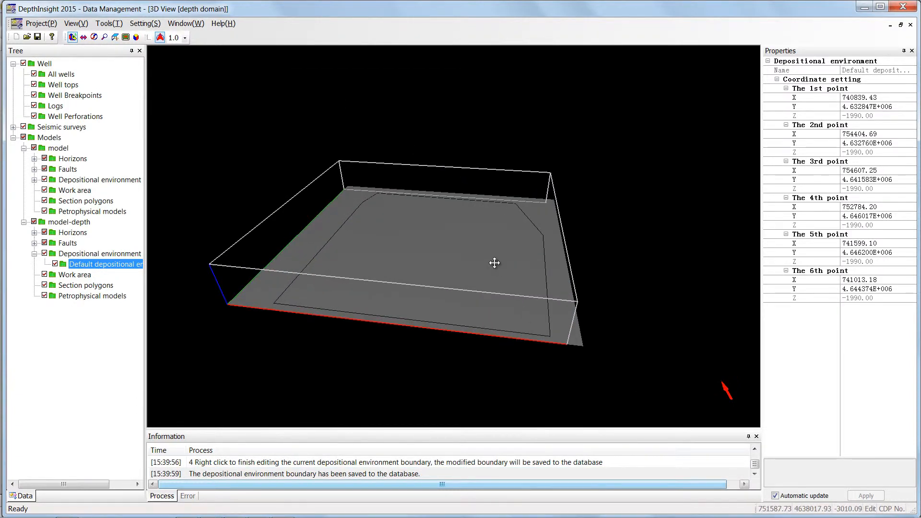
{"action": "left_click_drag", "start_coordinate": [494, 263], "coordinate": [508, 292]}
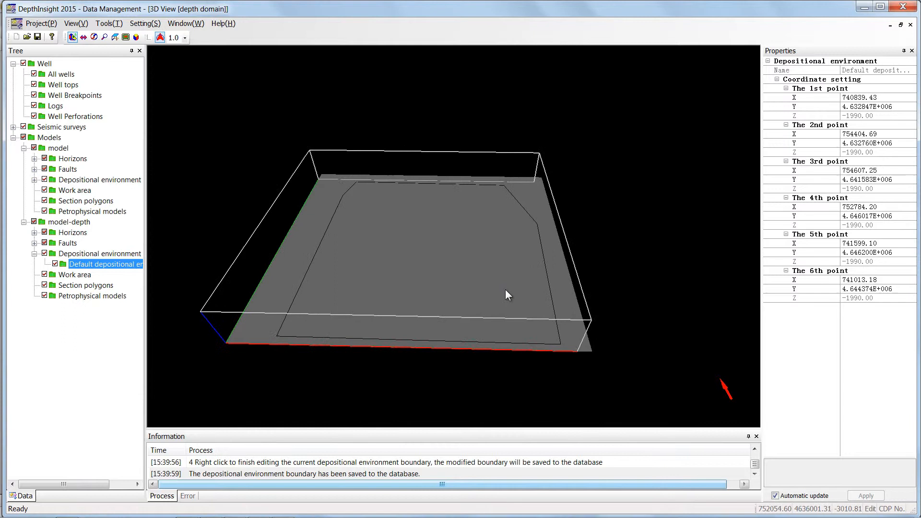
{"action": "left_click", "coordinate": [127, 38]}
{"action": "scroll", "coordinate": [511, 199], "scroll_direction": "up", "scroll_amount": 1}
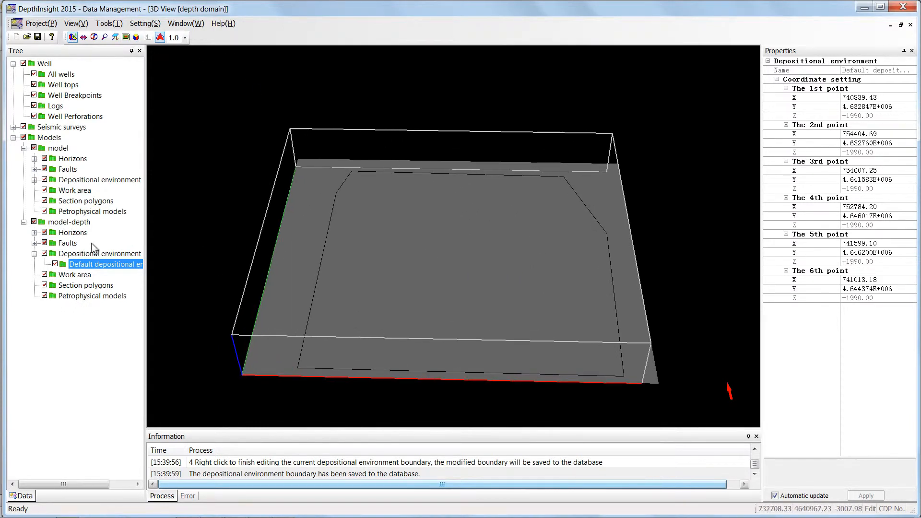
{"action": "left_click", "coordinate": [34, 253]}
{"action": "left_click_drag", "start_coordinate": [504, 216], "coordinate": [508, 215]}
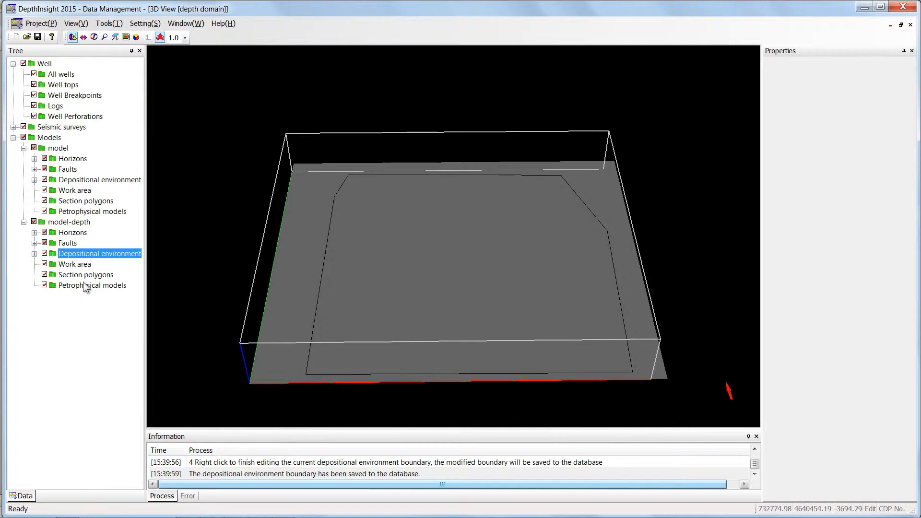
{"action": "right_click", "coordinate": [85, 264]}
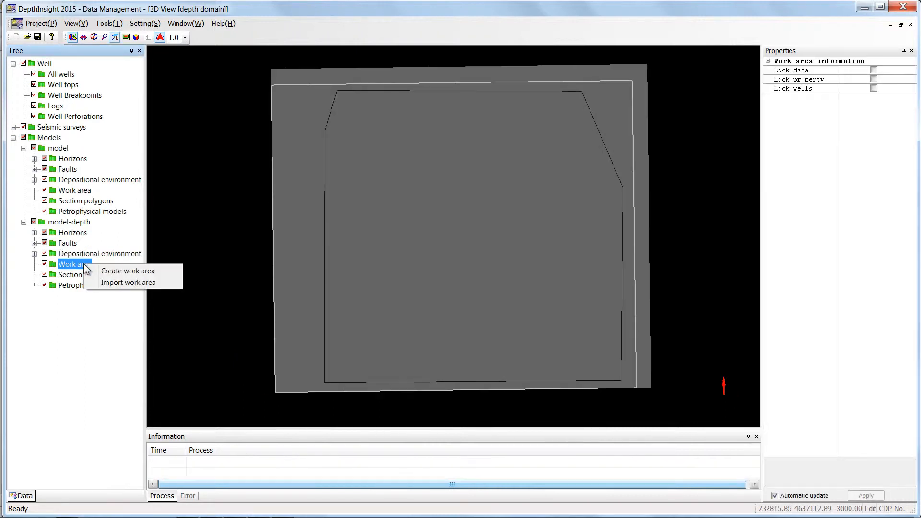
{"action": "left_click", "coordinate": [110, 272]}
{"action": "left_click", "coordinate": [273, 89]}
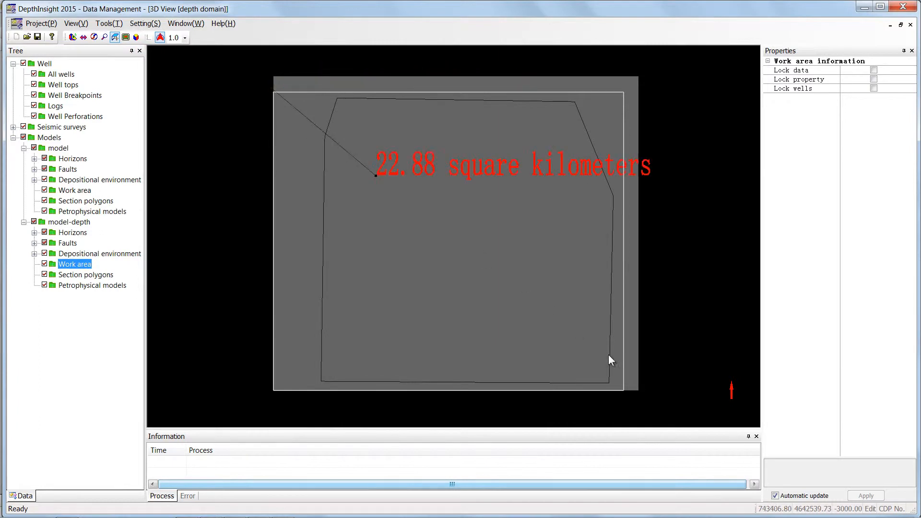
{"action": "left_click", "coordinate": [646, 389]}
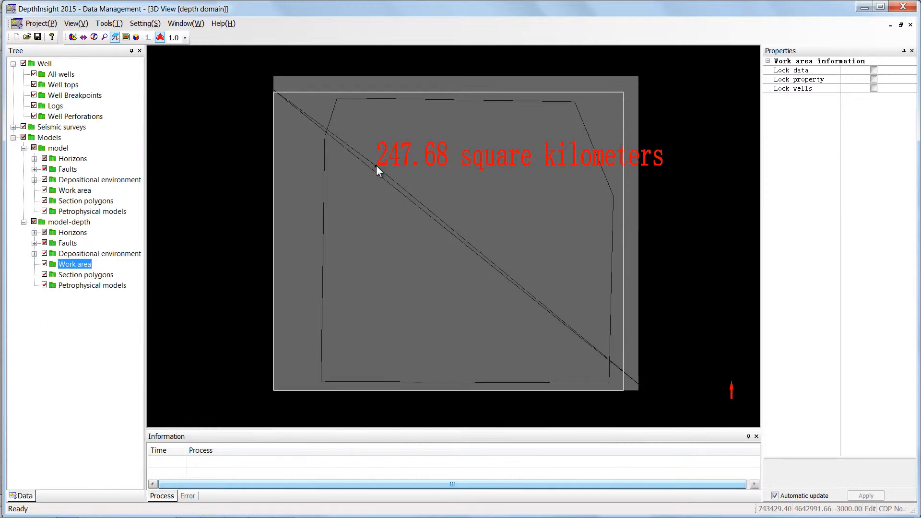
{"action": "right_click", "coordinate": [376, 165]}
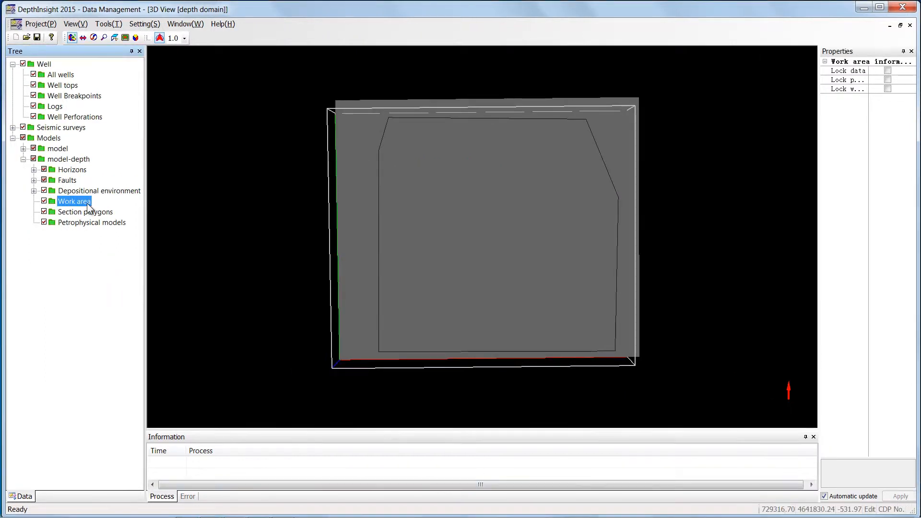
Step: Create a rectangular work area in model-depth, drawn around the middle of the depositional environment boundary
{"action": "right_click", "coordinate": [87, 204]}
{"action": "left_click", "coordinate": [100, 211]}
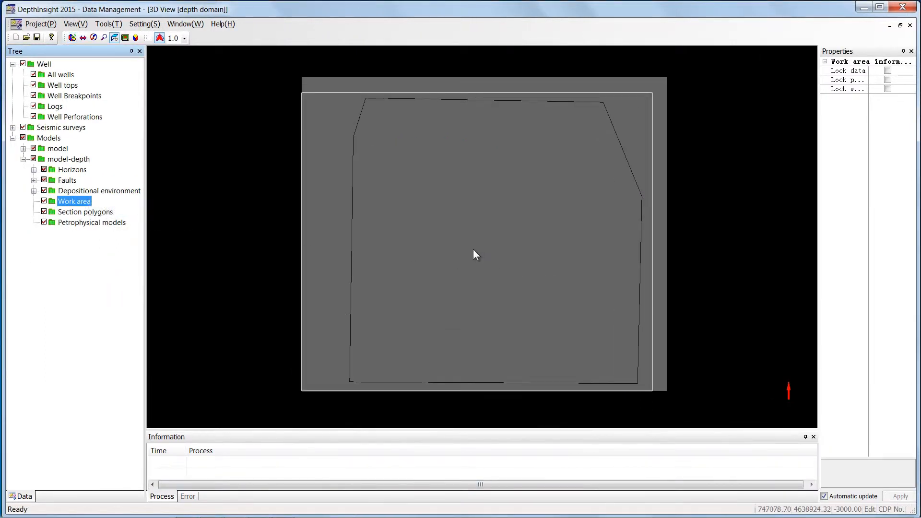
{"action": "left_click", "coordinate": [440, 232]}
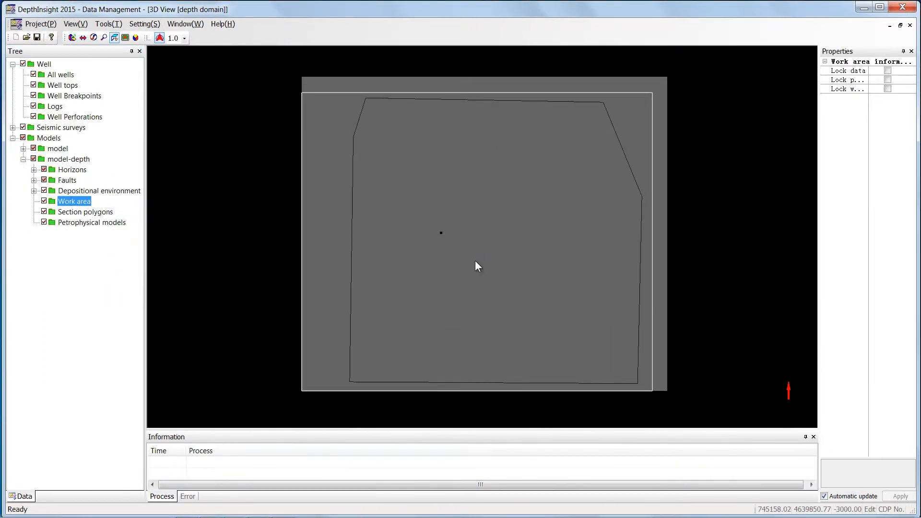
{"action": "left_click", "coordinate": [513, 306]}
Step: Run T-d conversion on model-depth's new work area, using the desktop folder named Folder
{"action": "right_click", "coordinate": [88, 214]}
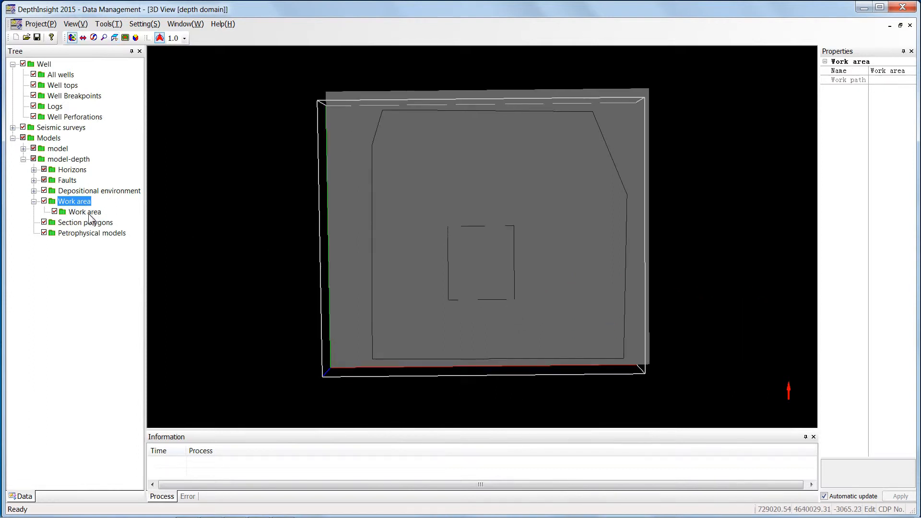
{"action": "left_click", "coordinate": [197, 313]}
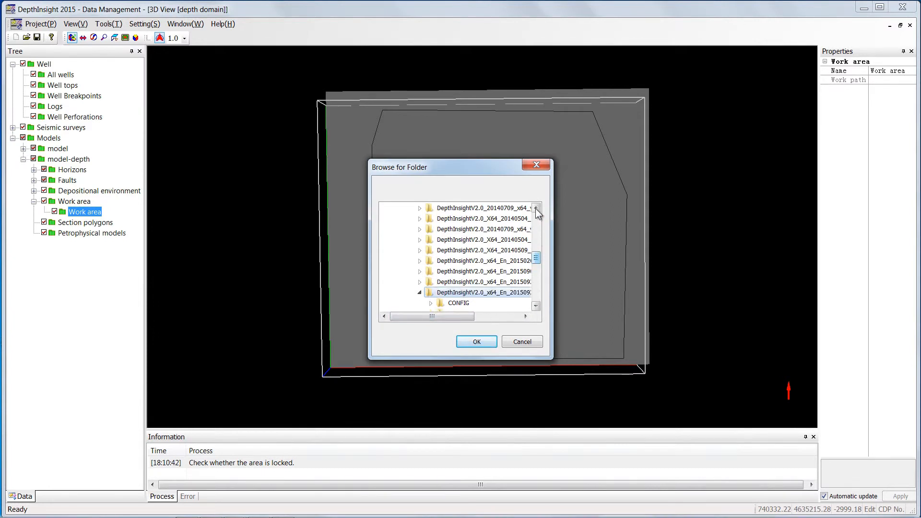
{"action": "left_click", "coordinate": [412, 273]}
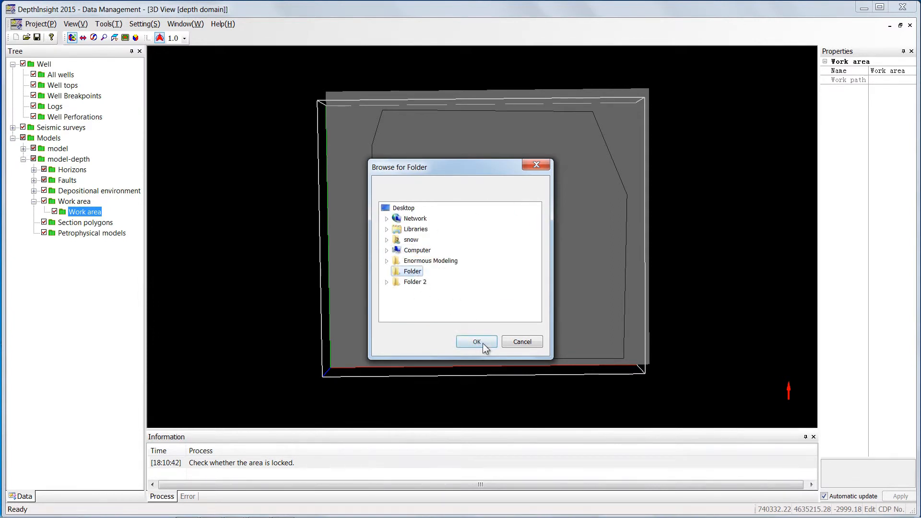
{"action": "left_click", "coordinate": [482, 342]}
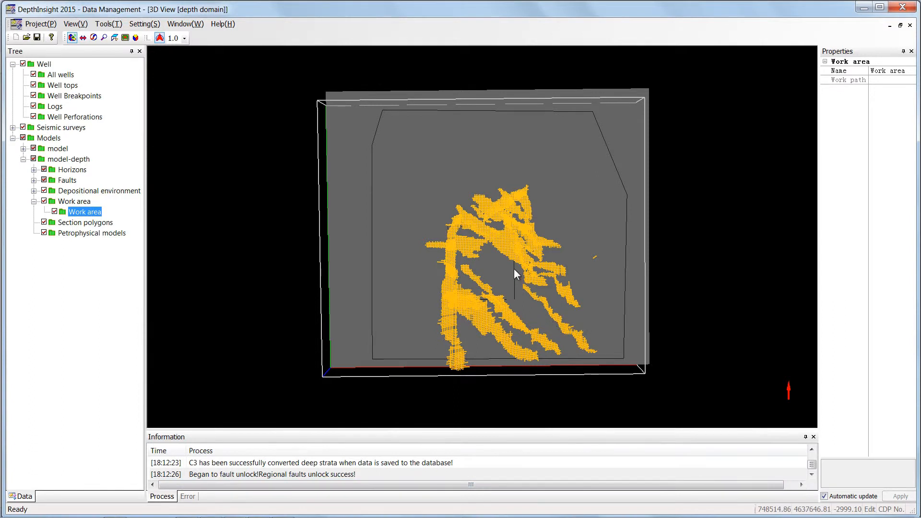
Step: Display model-depth's horizons A1, A2, A3, B1, B2, C1, C2 and C3 together with the converted faults
{"action": "left_click_drag", "start_coordinate": [513, 266], "coordinate": [516, 229]}
{"action": "left_click", "coordinate": [34, 170]}
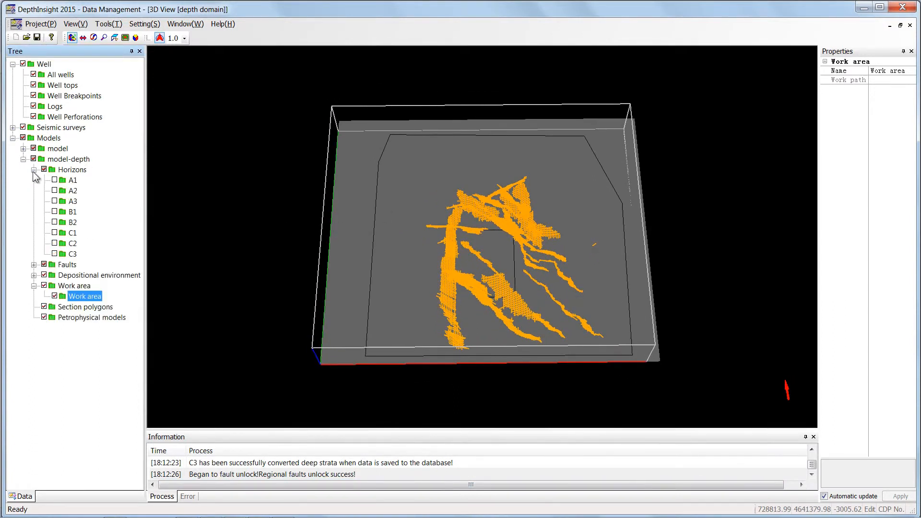
{"action": "left_click", "coordinate": [54, 181]}
{"action": "left_click_drag", "start_coordinate": [509, 298], "coordinate": [508, 277]}
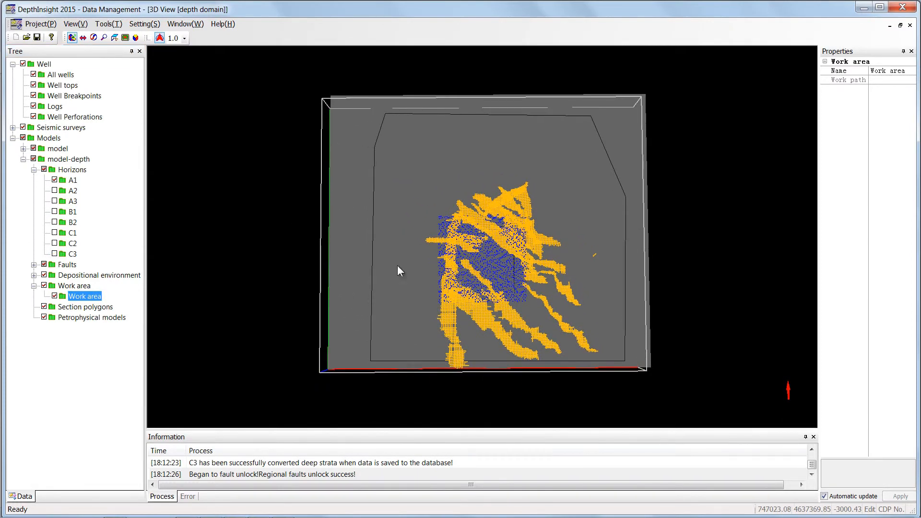
{"action": "left_click", "coordinate": [54, 191]}
{"action": "left_click", "coordinate": [61, 202]}
{"action": "left_click", "coordinate": [55, 201]}
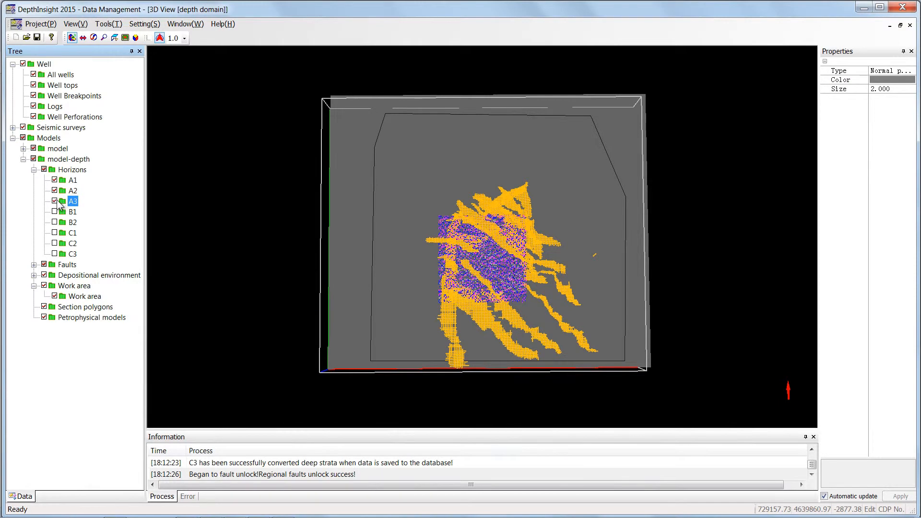
{"action": "left_click", "coordinate": [54, 212]}
{"action": "left_click", "coordinate": [54, 222]}
{"action": "left_click", "coordinate": [54, 233]}
{"action": "left_click", "coordinate": [54, 243]}
{"action": "left_click", "coordinate": [54, 253]}
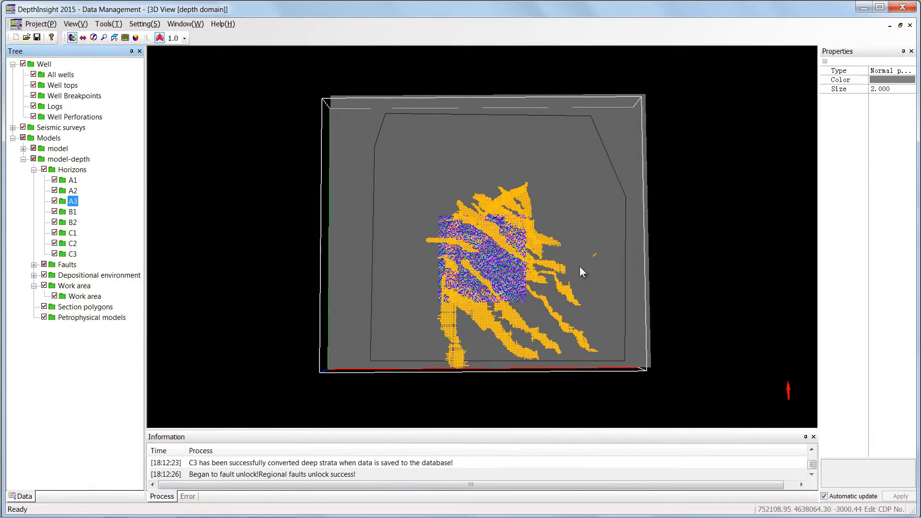
{"action": "mouse_move", "coordinate": [495, 250]}
{"action": "left_mouse_down"}
{"action": "mouse_move", "coordinate": [494, 232]}
{"action": "mouse_move", "coordinate": [494, 243]}
{"action": "left_mouse_up"}
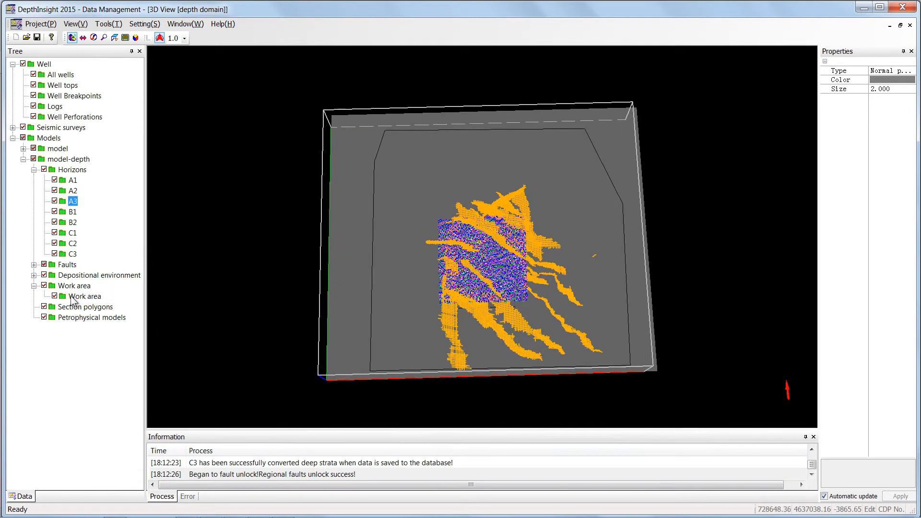
Step: Download the model data of model-depth's work area to the desktop folder named Folder
{"action": "right_click", "coordinate": [90, 294]}
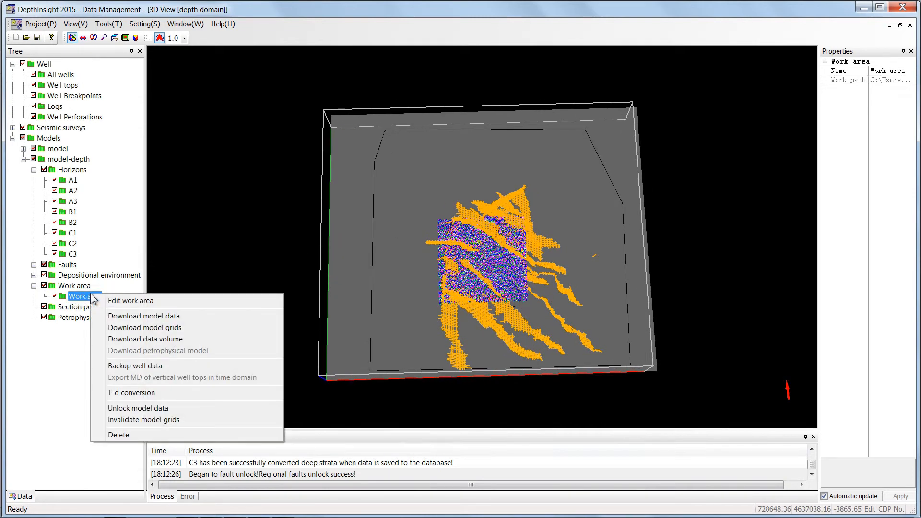
{"action": "left_click", "coordinate": [112, 316]}
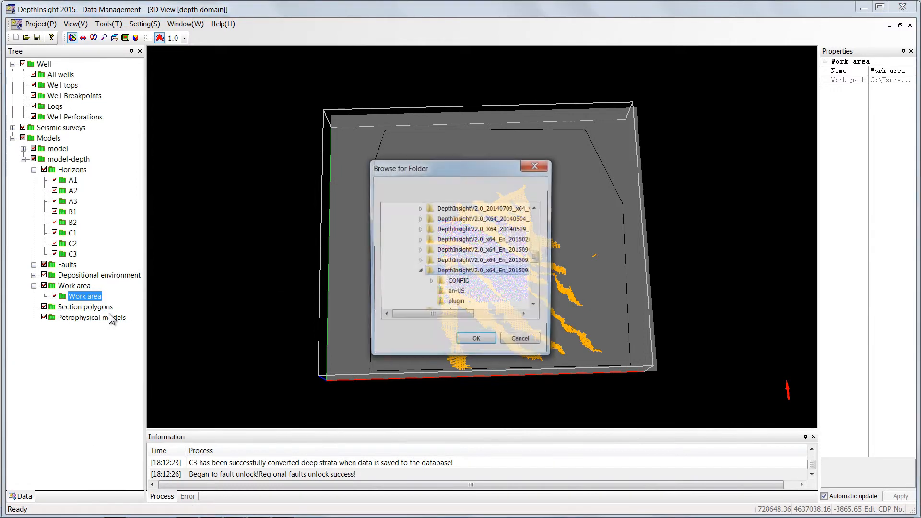
{"action": "left_click_drag", "start_coordinate": [538, 257], "coordinate": [537, 209]}
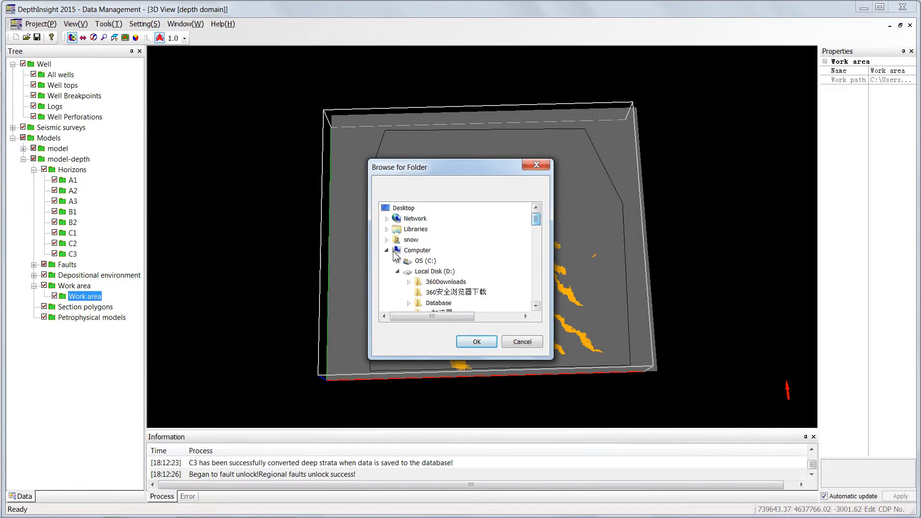
{"action": "left_click", "coordinate": [386, 250]}
{"action": "left_click", "coordinate": [411, 271]}
{"action": "left_click", "coordinate": [476, 342]}
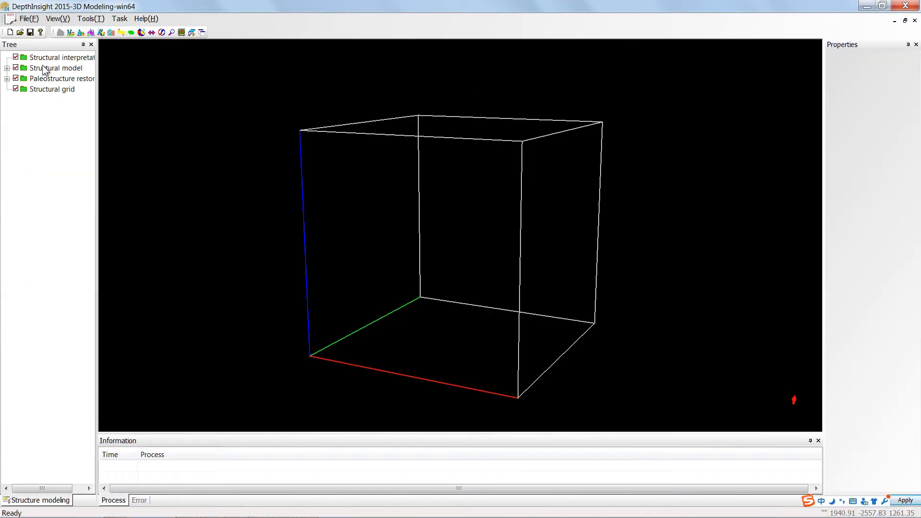
Step: In DepthInsight 3D Modeling, load the model data into the structural model
{"action": "right_click", "coordinate": [45, 70]}
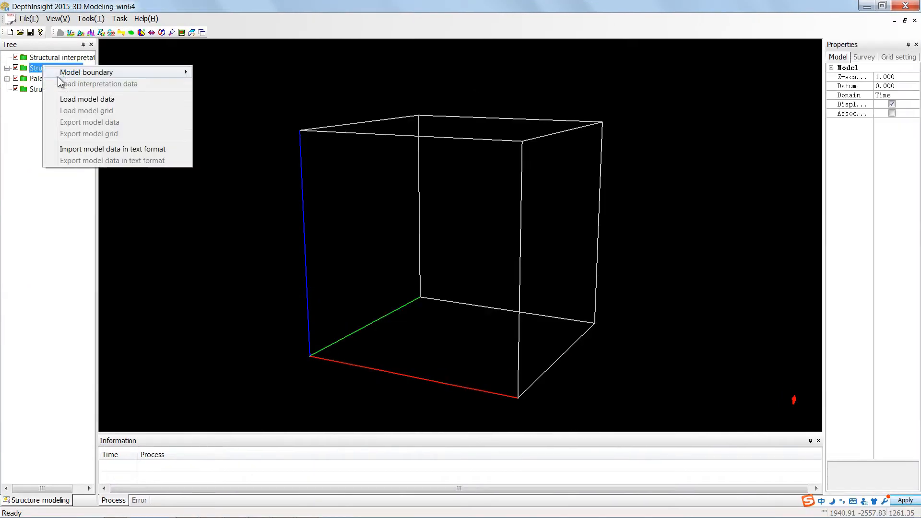
{"action": "left_click", "coordinate": [67, 96]}
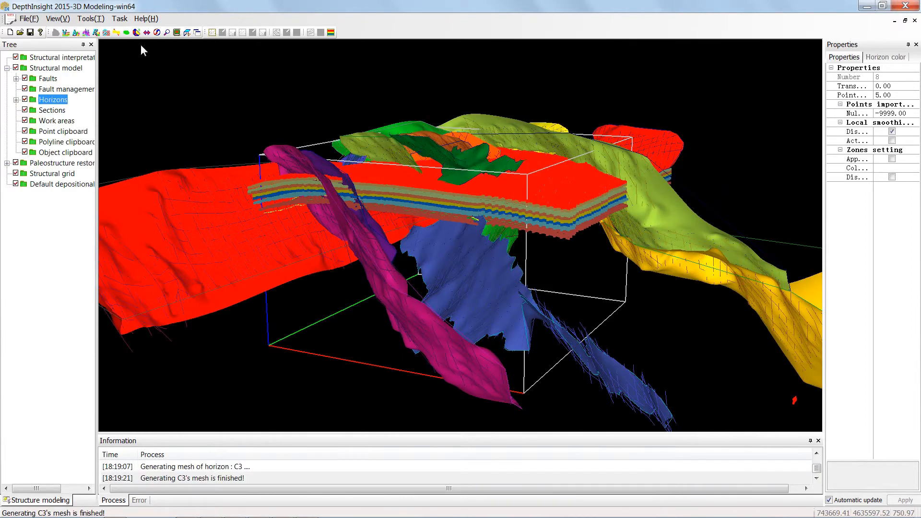
Step: In well management, set the well heads' domain type to Depth domain and turn off inverting the time/depth values
{"action": "left_click", "coordinate": [86, 32]}
{"action": "left_click", "coordinate": [60, 58]}
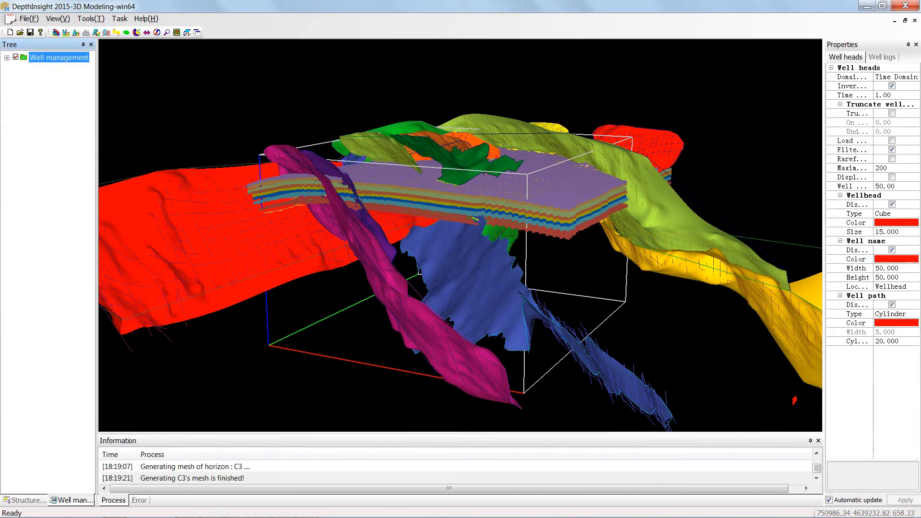
{"action": "left_click", "coordinate": [896, 77]}
{"action": "left_click", "coordinate": [915, 77]}
{"action": "left_click", "coordinate": [892, 95]}
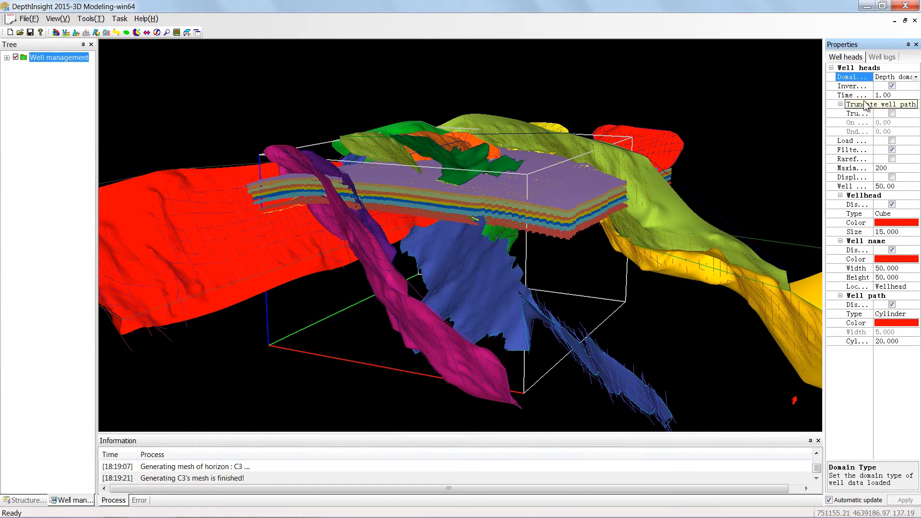
{"action": "left_click", "coordinate": [892, 86]}
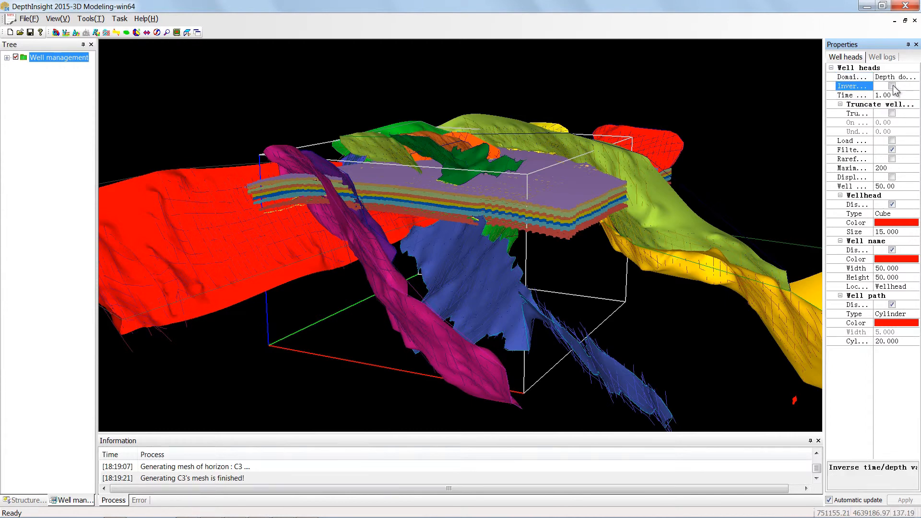
Step: Load the depth-domain well paths from the database into well management
{"action": "left_click", "coordinate": [7, 58]}
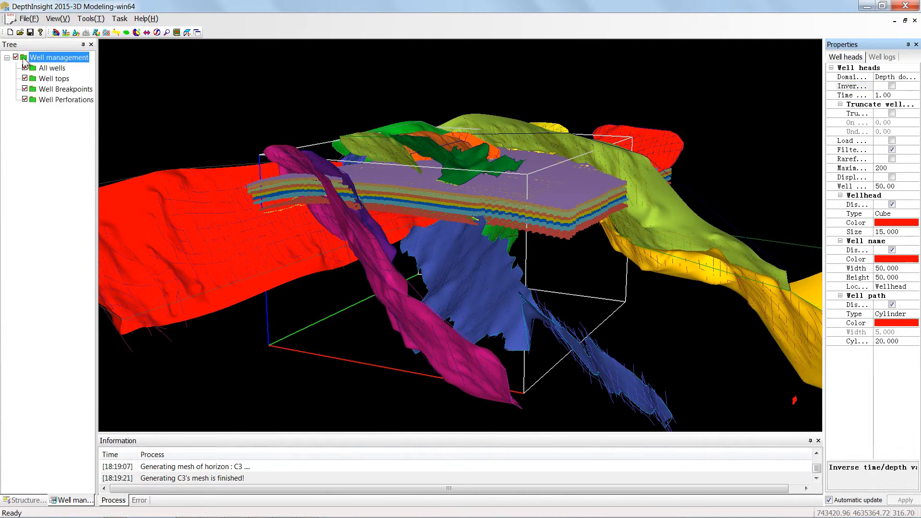
{"action": "right_click", "coordinate": [76, 58]}
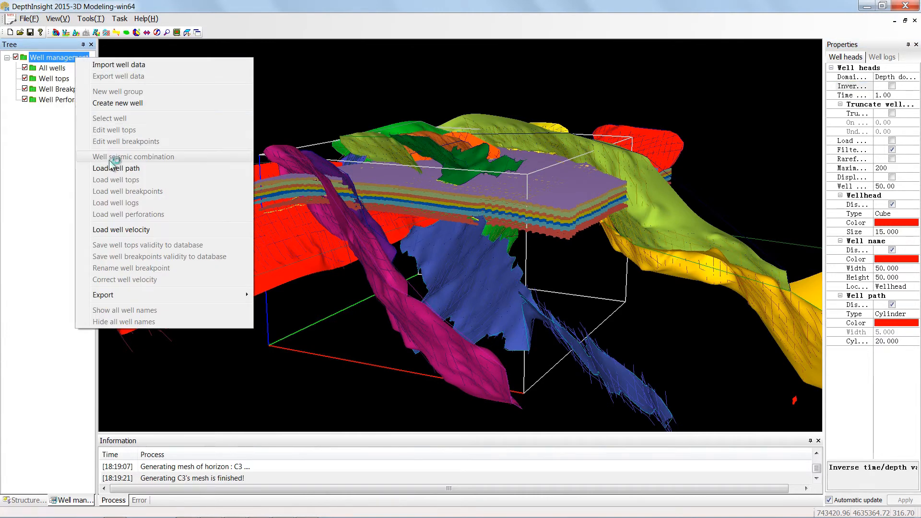
{"action": "left_click", "coordinate": [112, 169]}
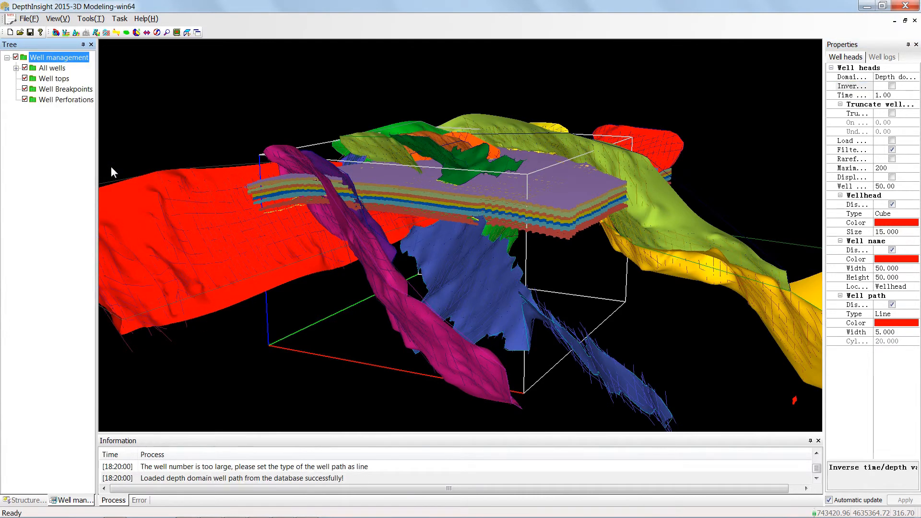
Step: Load the well tops and well breakpoints for the loaded wells
{"action": "right_click", "coordinate": [69, 57]}
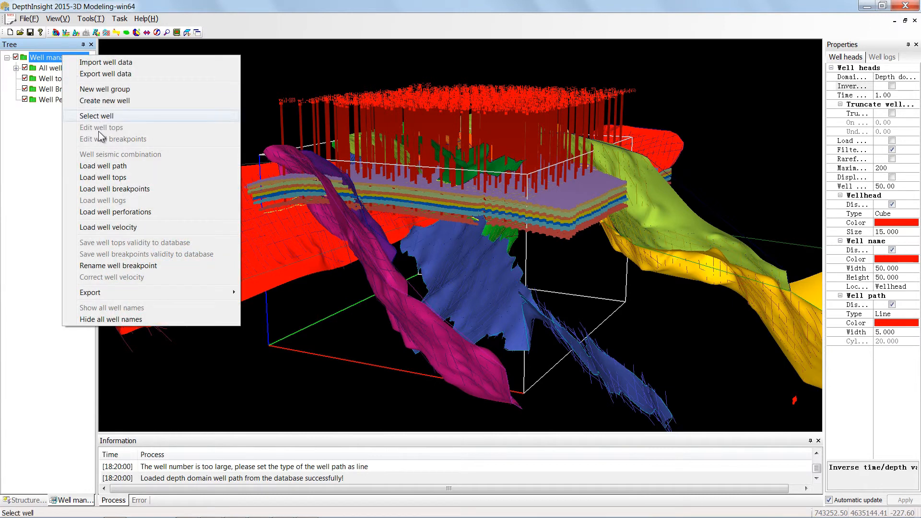
{"action": "left_click", "coordinate": [110, 177]}
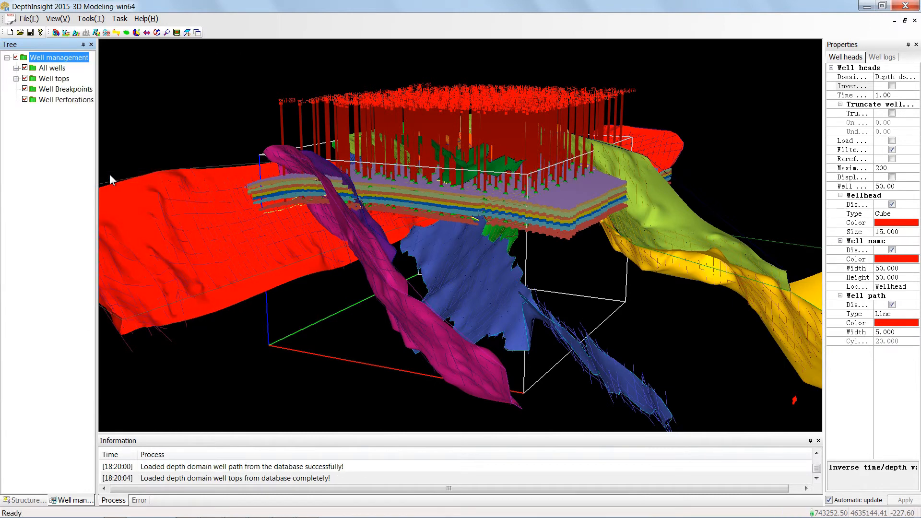
{"action": "right_click", "coordinate": [72, 58]}
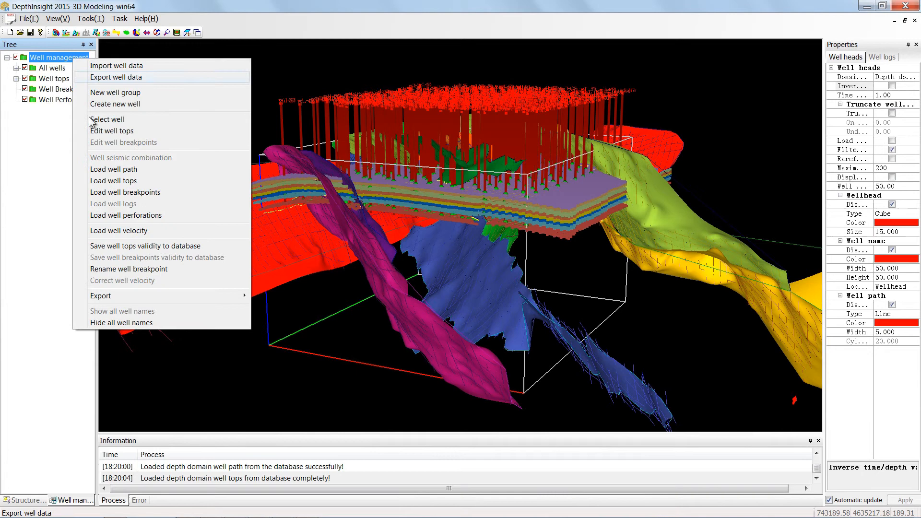
{"action": "left_click", "coordinate": [109, 191]}
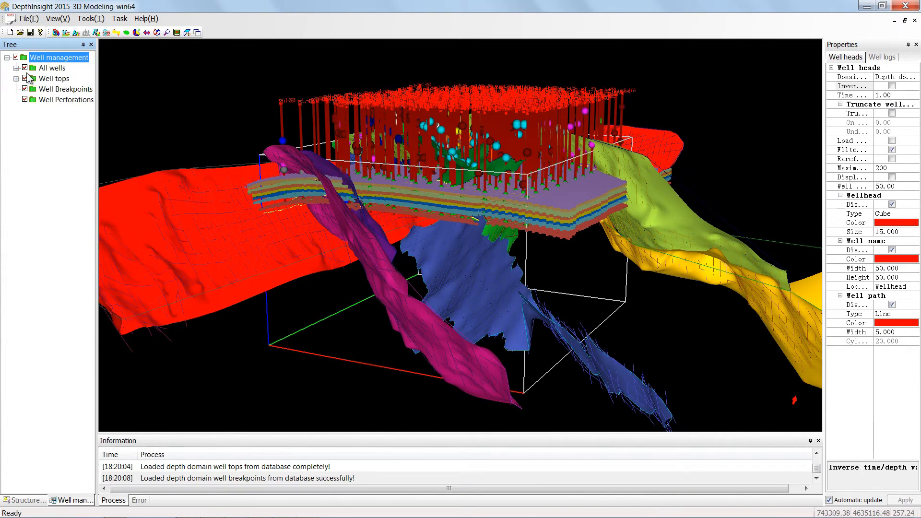
Step: Hide the wellheads, well names, well paths and well breakpoints so only the well tops are displayed over the model
{"action": "left_click", "coordinate": [891, 205]}
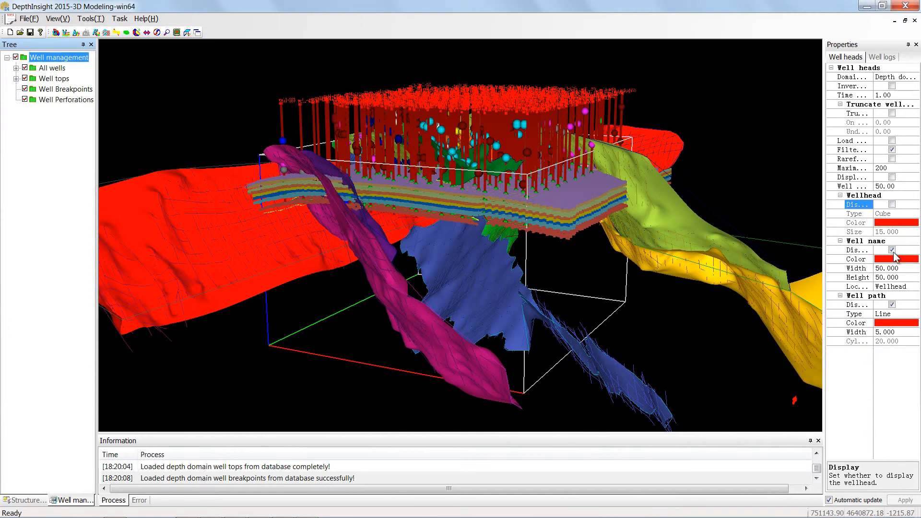
{"action": "left_click", "coordinate": [891, 250]}
{"action": "left_click", "coordinate": [891, 305]}
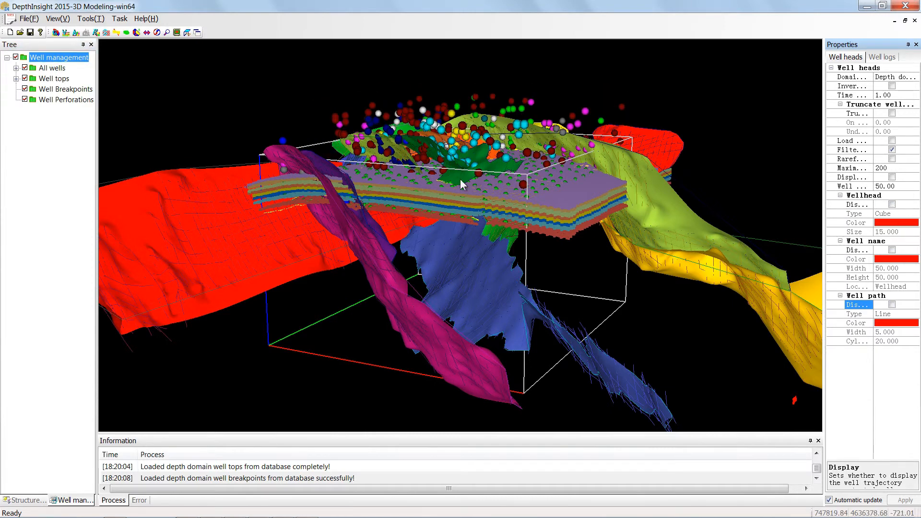
{"action": "left_click", "coordinate": [25, 89]}
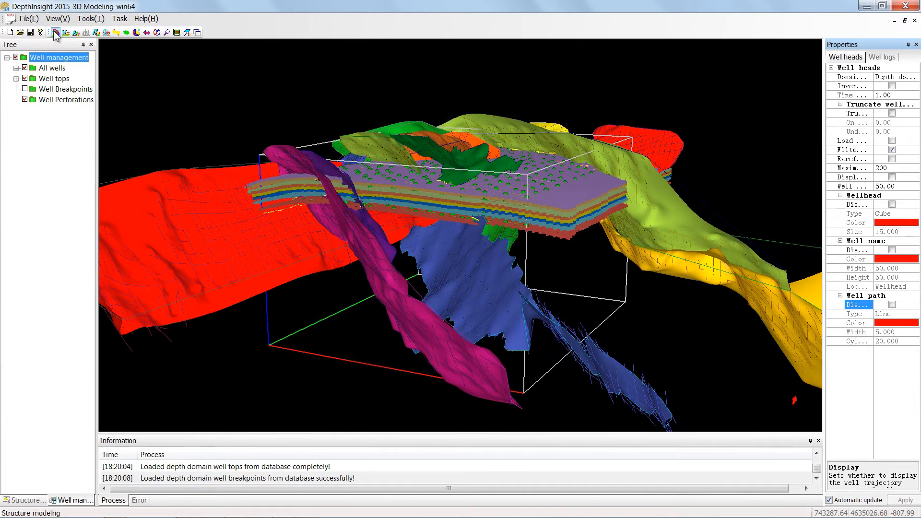
Step: Hide all faults of the structural model to view the horizons together with the well tops
{"action": "left_click", "coordinate": [24, 499]}
{"action": "left_click", "coordinate": [25, 78]}
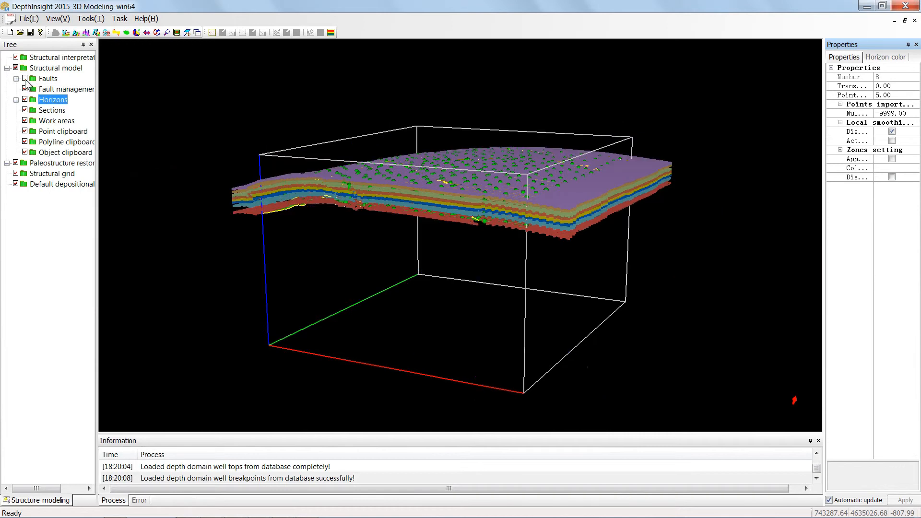
{"action": "left_click", "coordinate": [136, 32]}
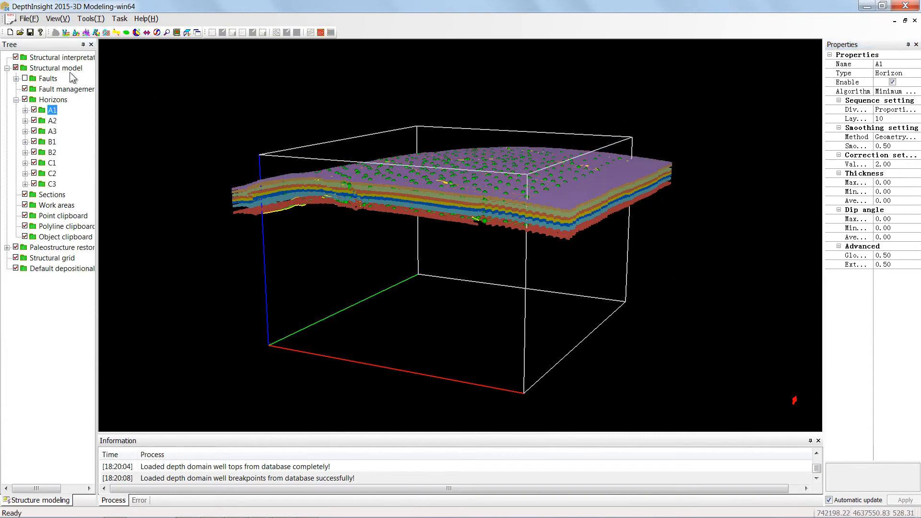
{"action": "left_click", "coordinate": [136, 33]}
{"action": "left_click_drag", "start_coordinate": [416, 178], "coordinate": [520, 299]}
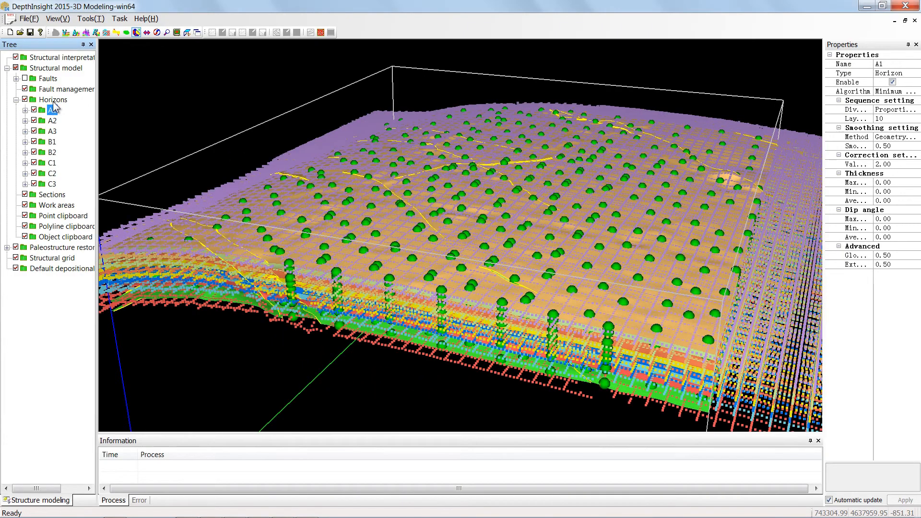
{"action": "mouse_move", "coordinate": [491, 193]}
{"action": "left_mouse_down"}
{"action": "mouse_move", "coordinate": [493, 205]}
{"action": "mouse_move", "coordinate": [490, 191]}
{"action": "left_mouse_up"}
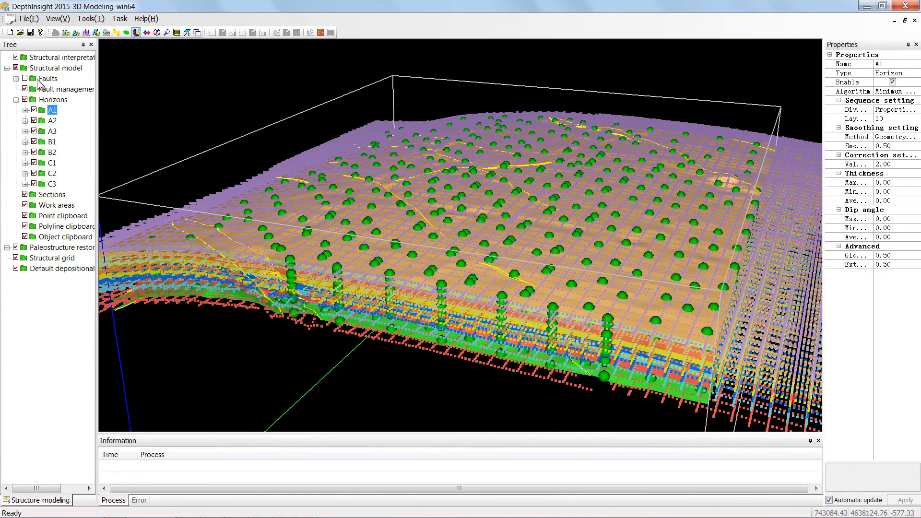
Step: Hide the points of all horizons and inspect how the well tops fit the A1 surface
{"action": "right_click", "coordinate": [50, 100]}
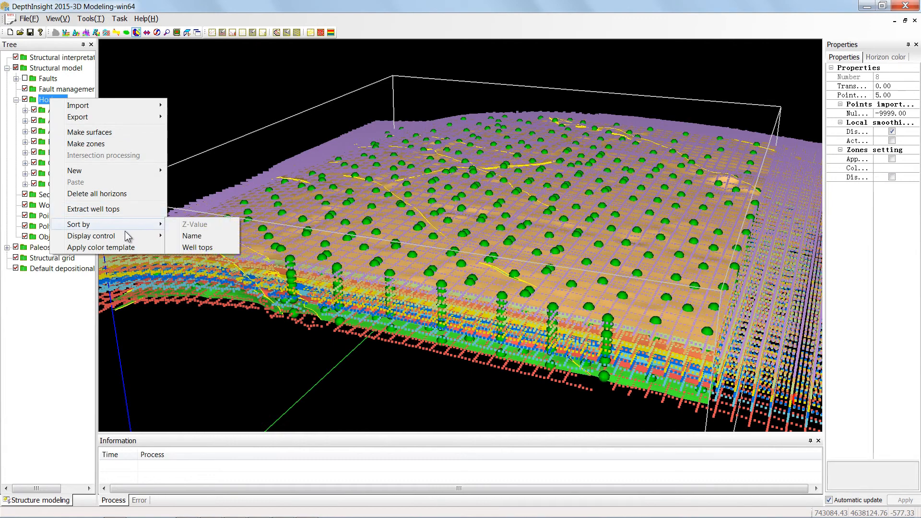
{"action": "mouse_move", "coordinate": [125, 235]}
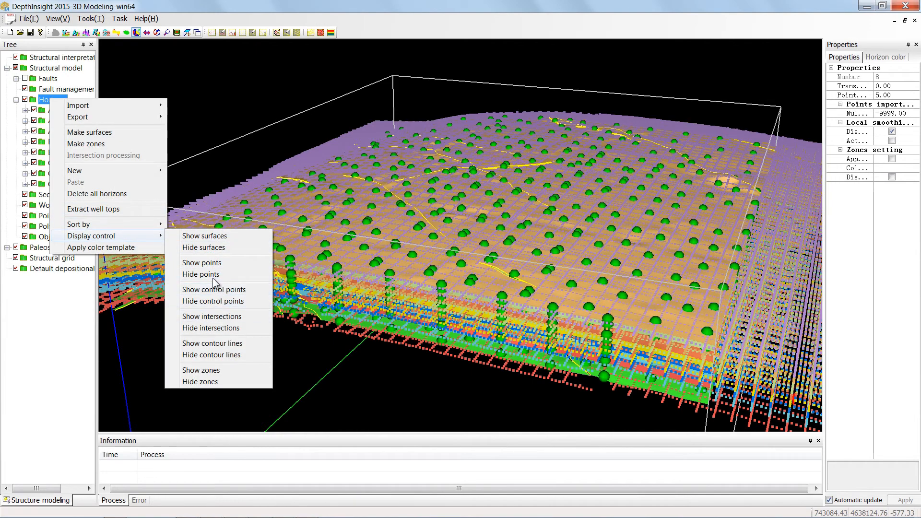
{"action": "left_click", "coordinate": [212, 275]}
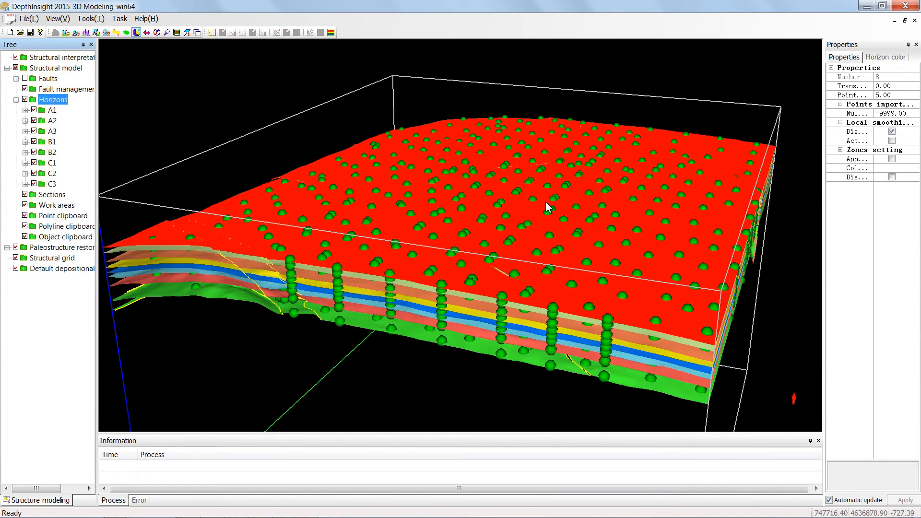
{"action": "left_click", "coordinate": [543, 200]}
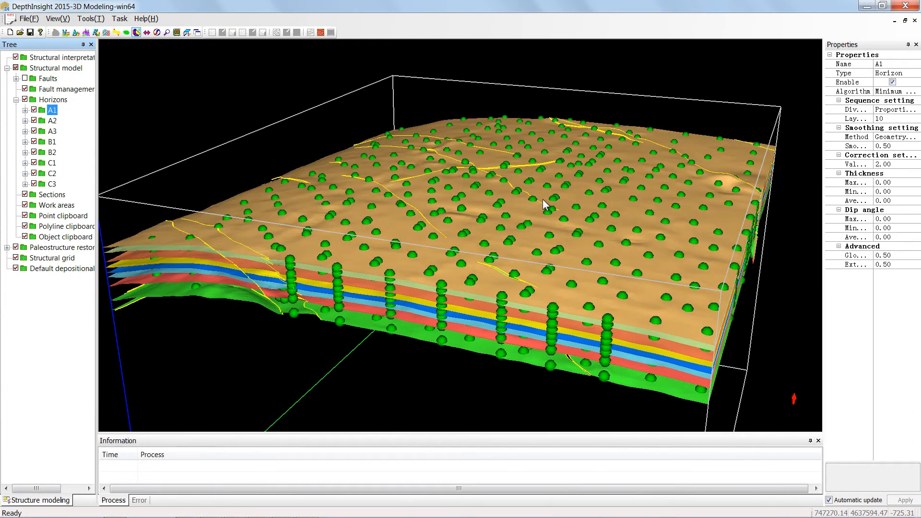
{"action": "scroll", "coordinate": [544, 204], "scroll_direction": "up", "scroll_amount": 2}
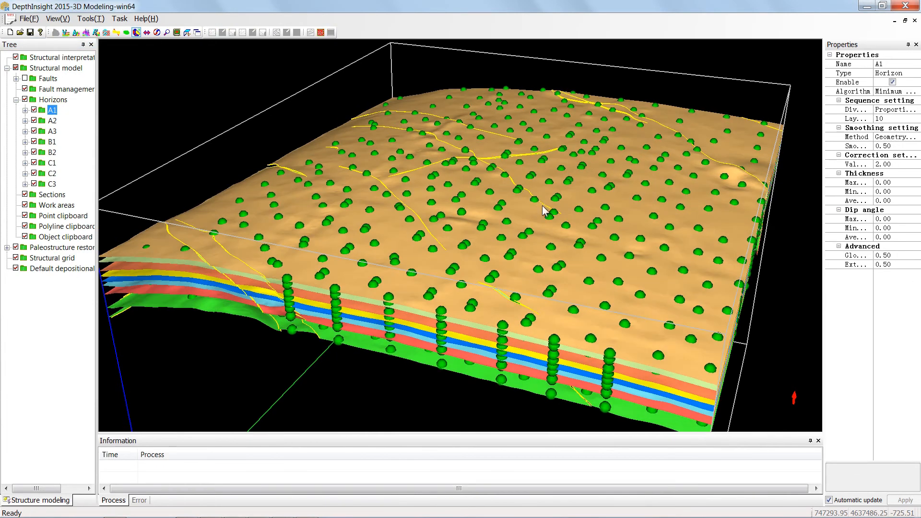
{"action": "scroll", "coordinate": [582, 193], "scroll_direction": "down", "scroll_amount": 1}
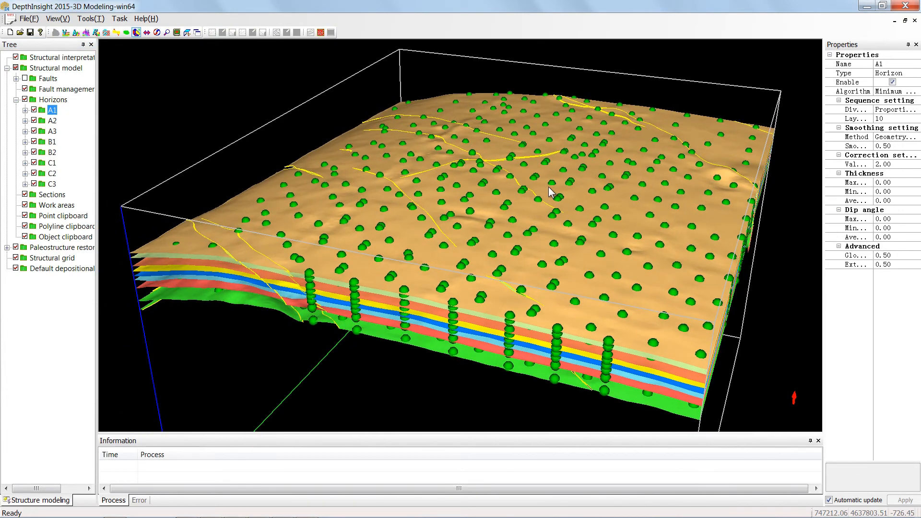